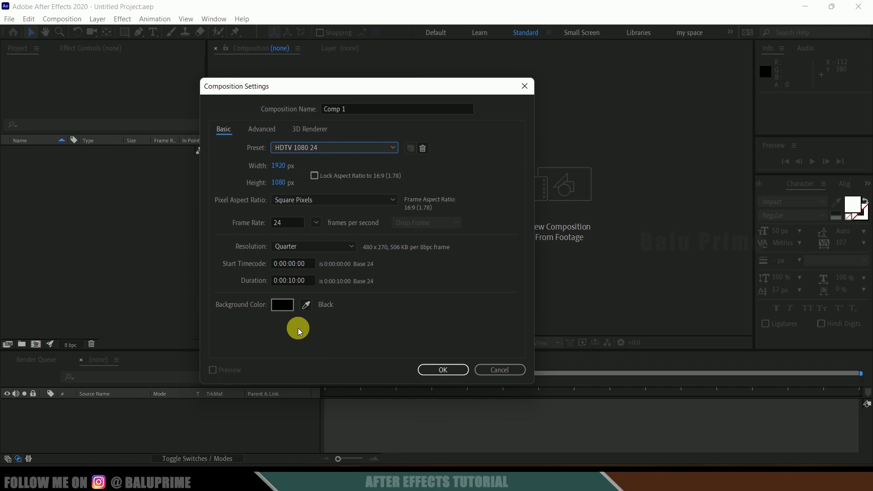
Create a composition with the HDTV 1080 24 preset, 24 frames per second and a duration of 0:00:10:00
click(286, 222)
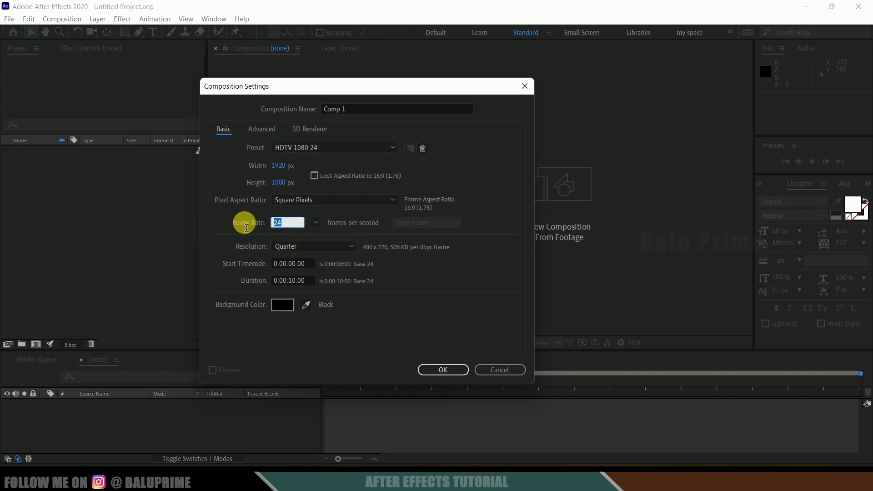
click(295, 280)
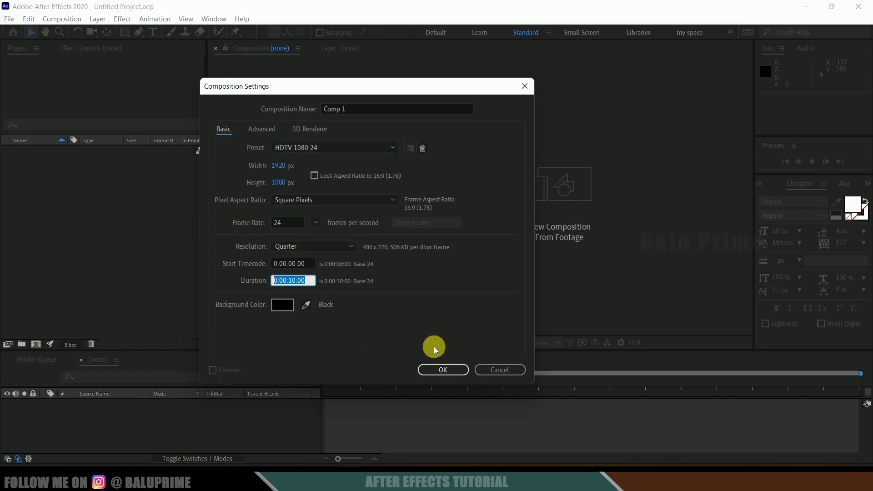
click(445, 370)
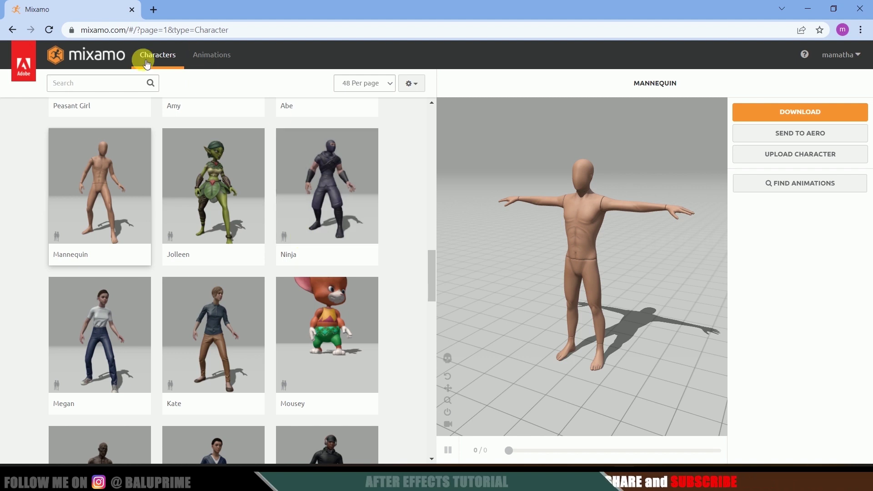
Switch to Mixamo and select the Crypto character from the character library
scroll(150, 268, down, 10)
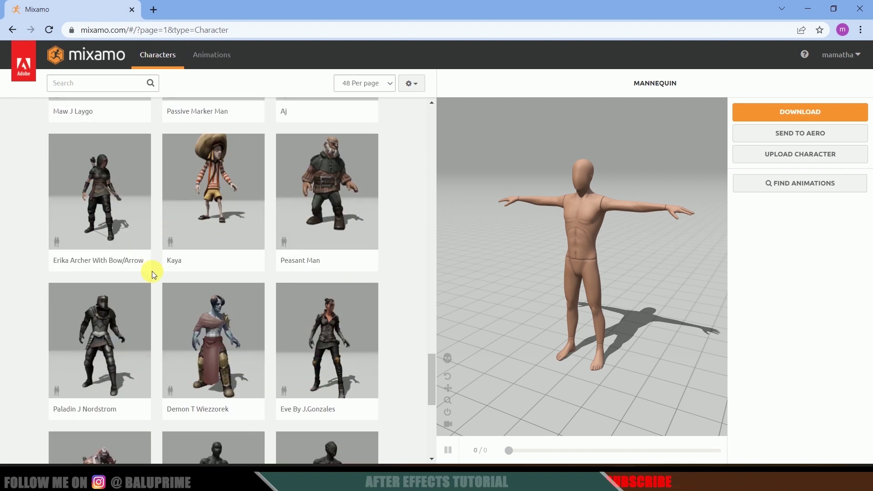
scroll(153, 280, up, 1)
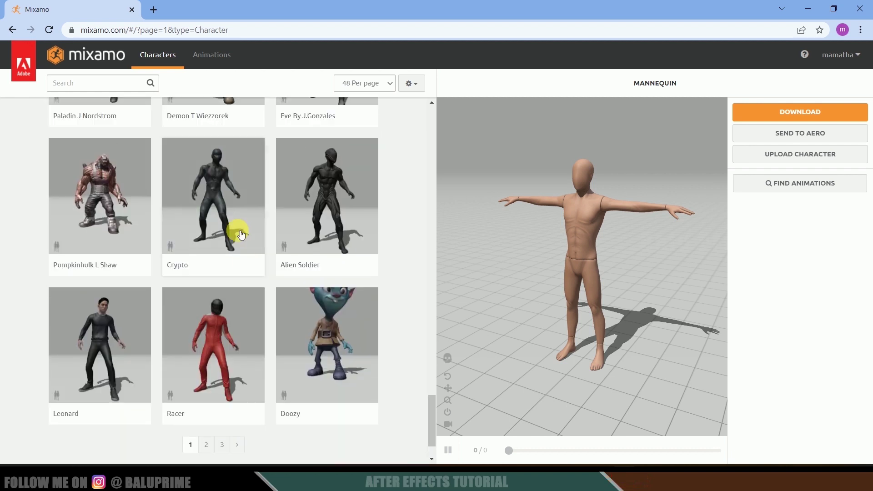
click(211, 191)
click(635, 213)
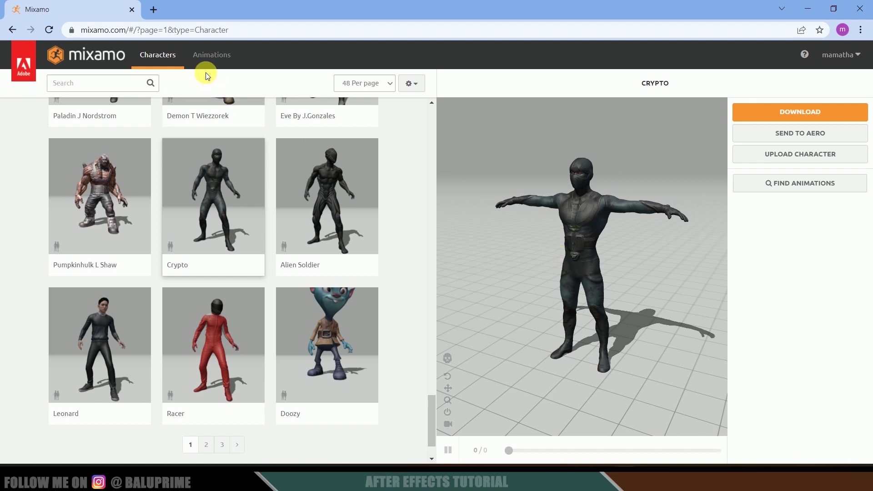
Search the animations for "cheer", apply the standing Cheering animation with both arms raised to Crypto, and pause its preview
click(210, 54)
click(120, 85)
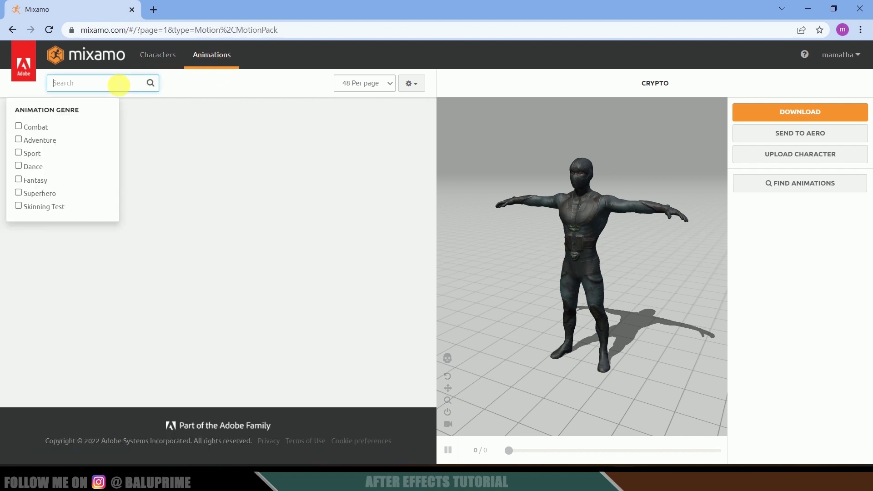
text(cheer)
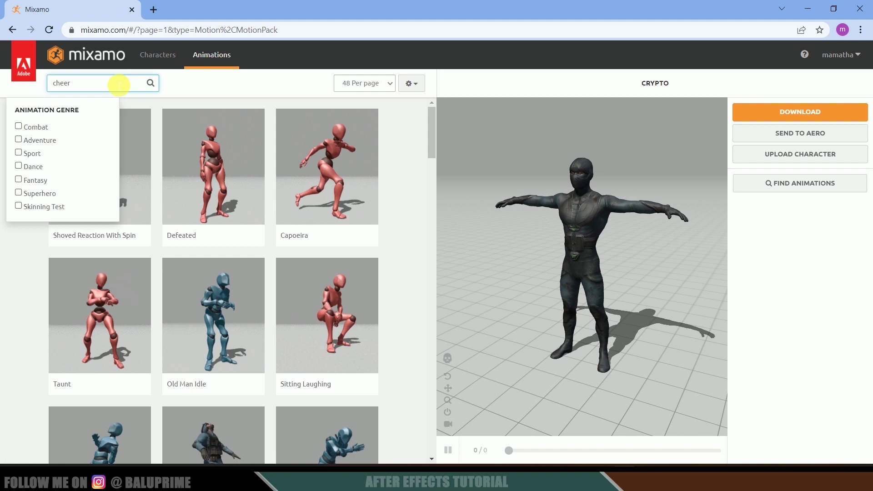
key(Return)
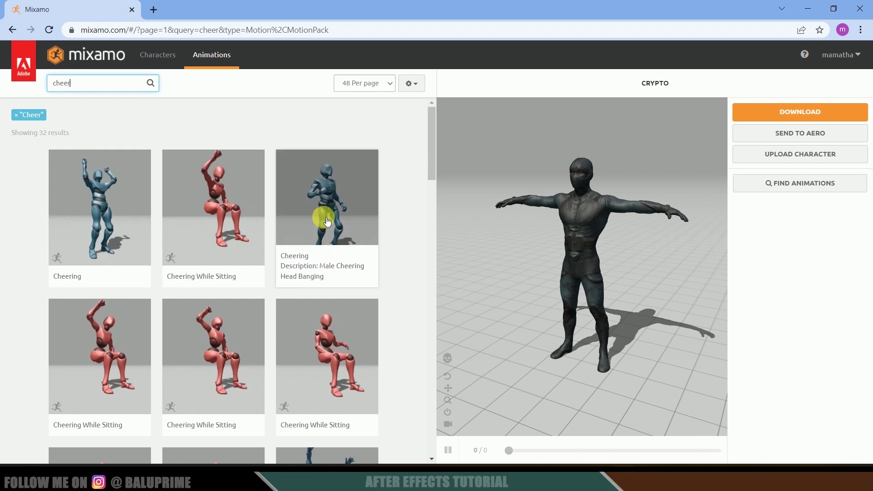
click(103, 220)
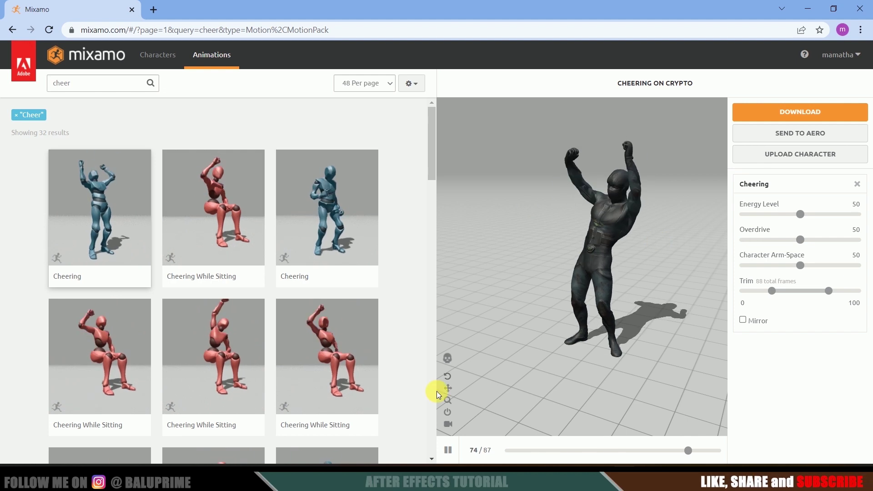
click(448, 450)
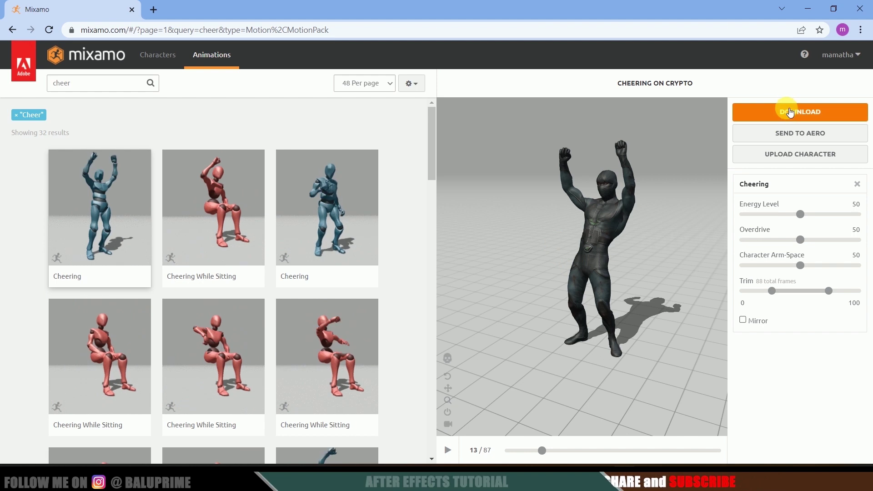
click(786, 111)
click(331, 158)
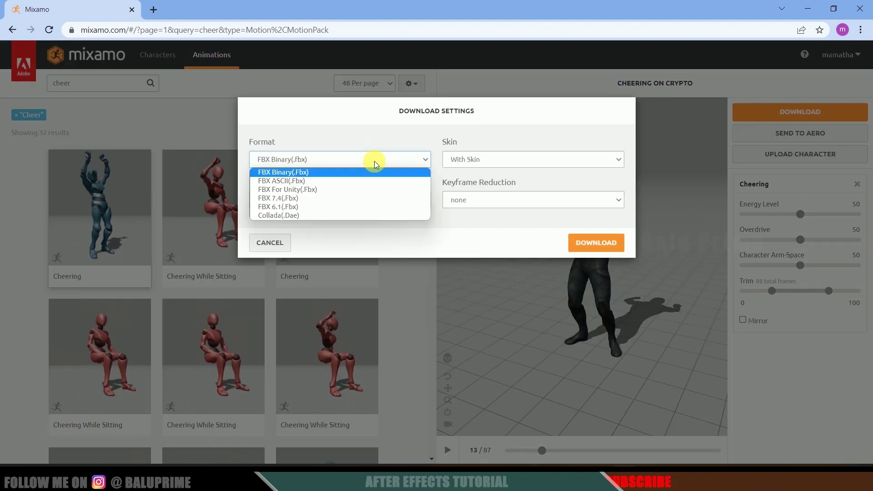
click(291, 175)
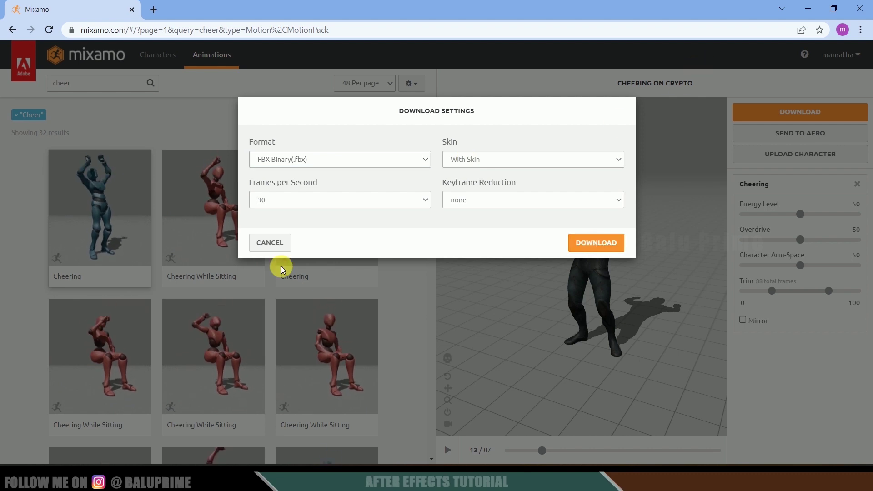
click(285, 249)
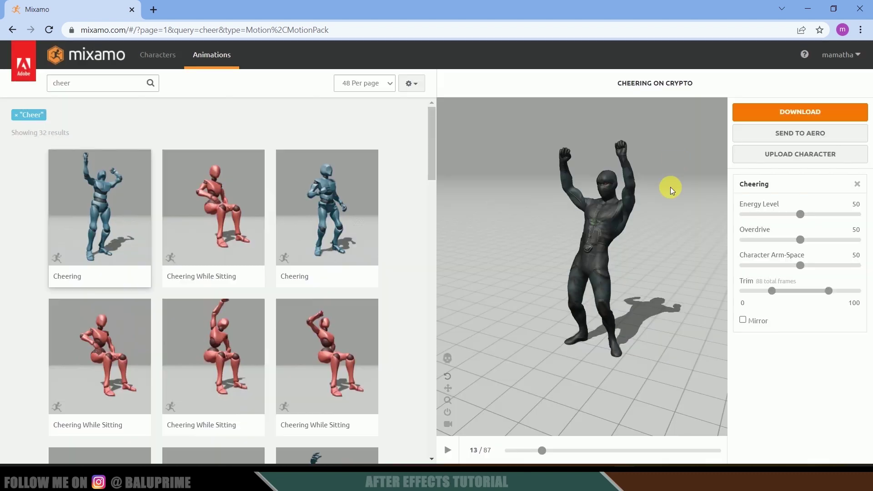
Open the download settings for the Cheering animation and choose the Collada (.dae) format
click(748, 113)
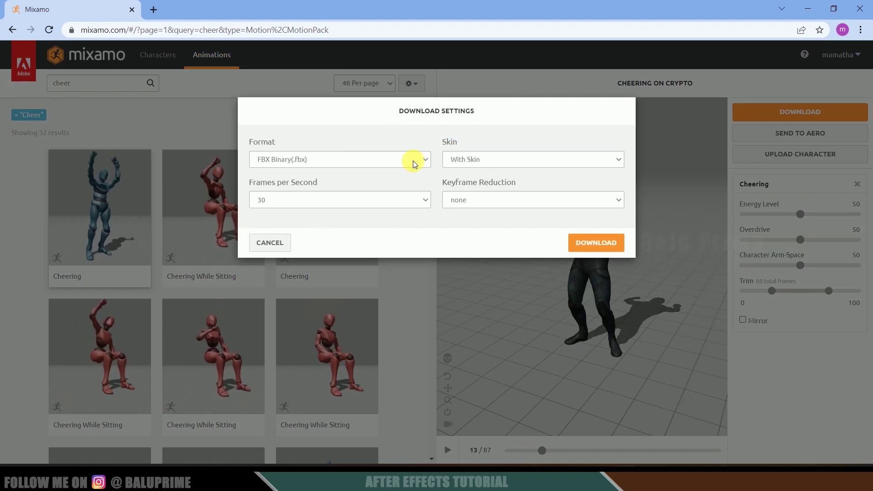
click(423, 161)
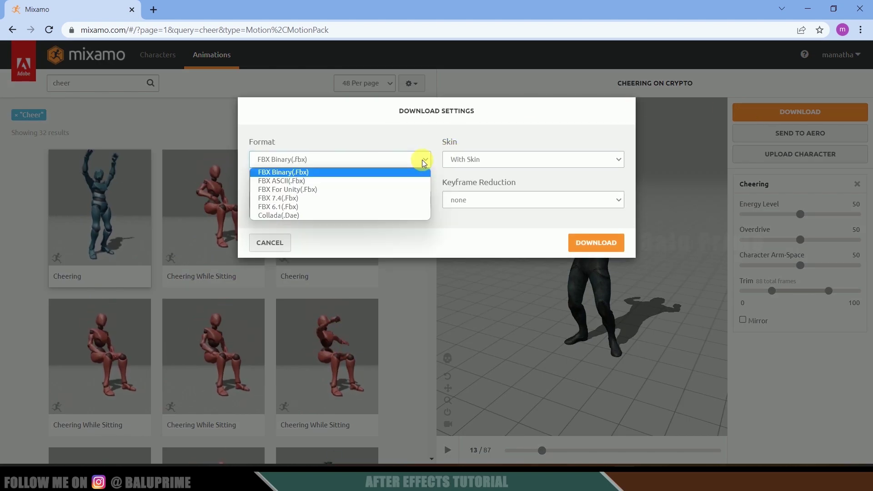
click(287, 216)
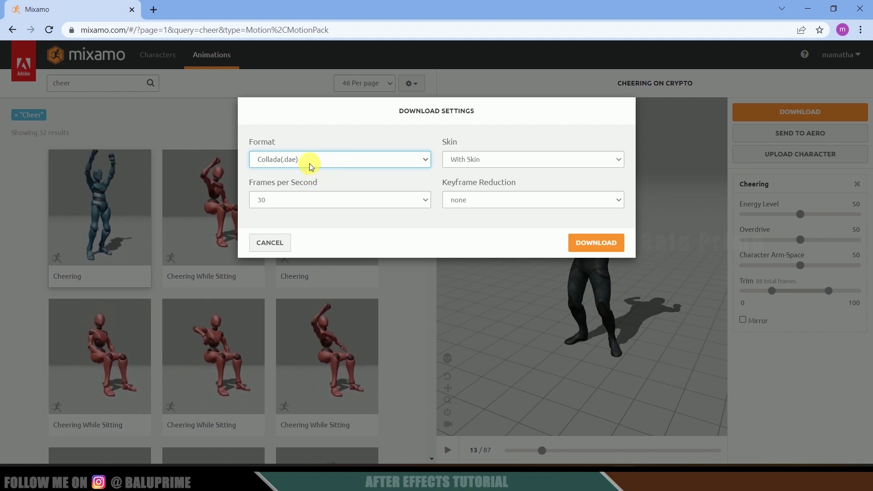
click(697, 155)
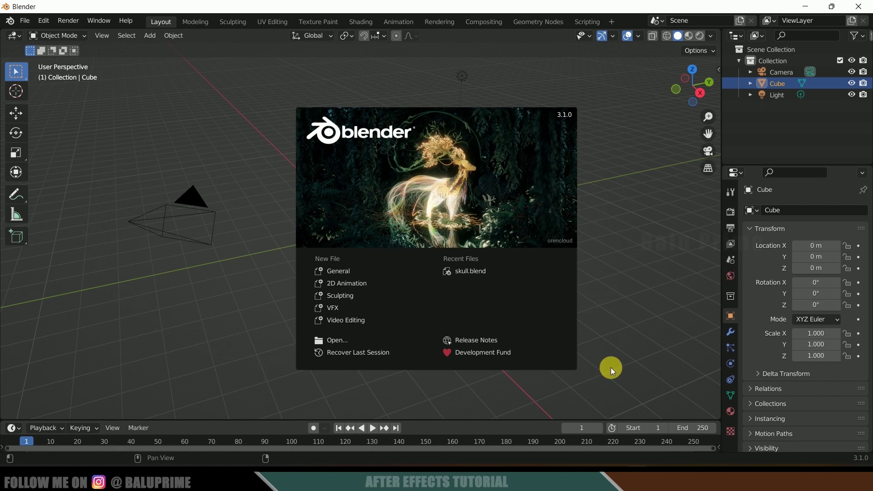
Switch to Blender, dismiss the splash screen and delete all the default scene objects
click(650, 294)
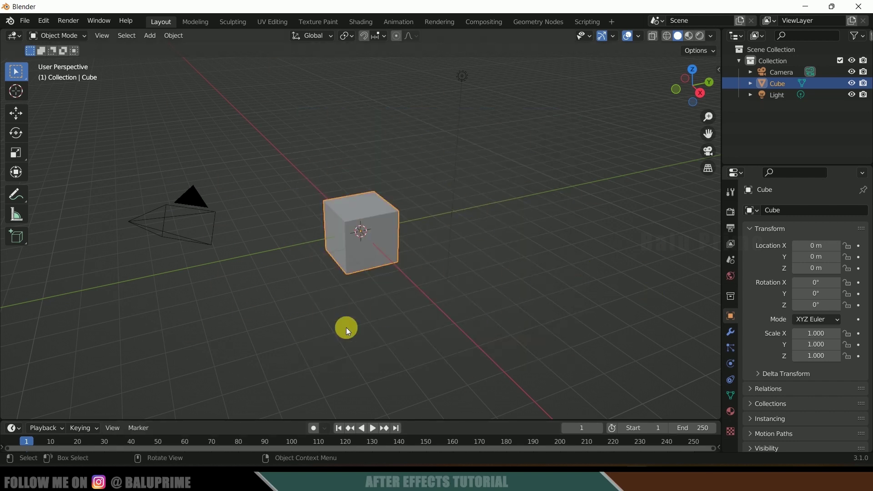
key(a)
key(Delete)
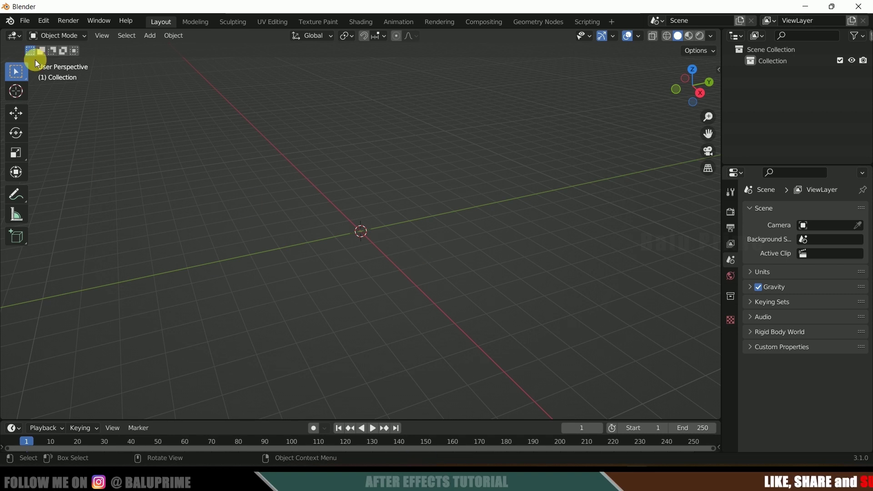
Import Cheering.fbx from the D:\youtube\Glass folder as an FBX file
click(22, 22)
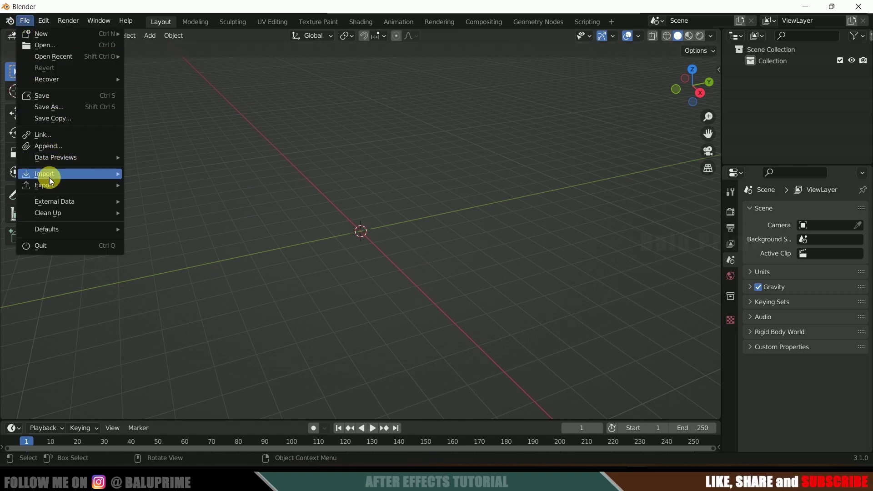
mouse_move(49, 177)
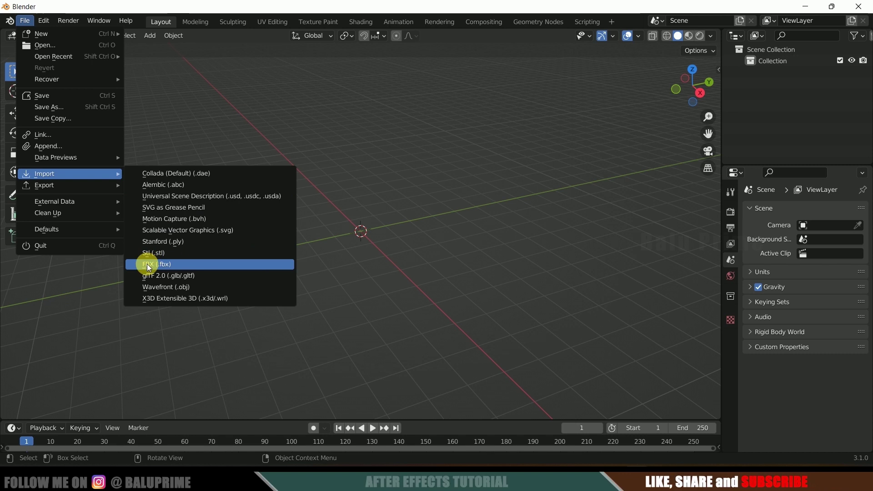
click(165, 267)
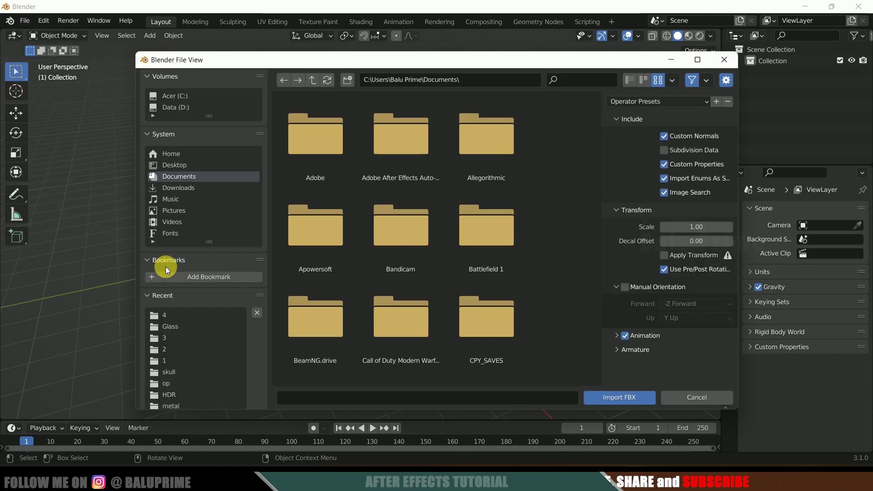
click(171, 326)
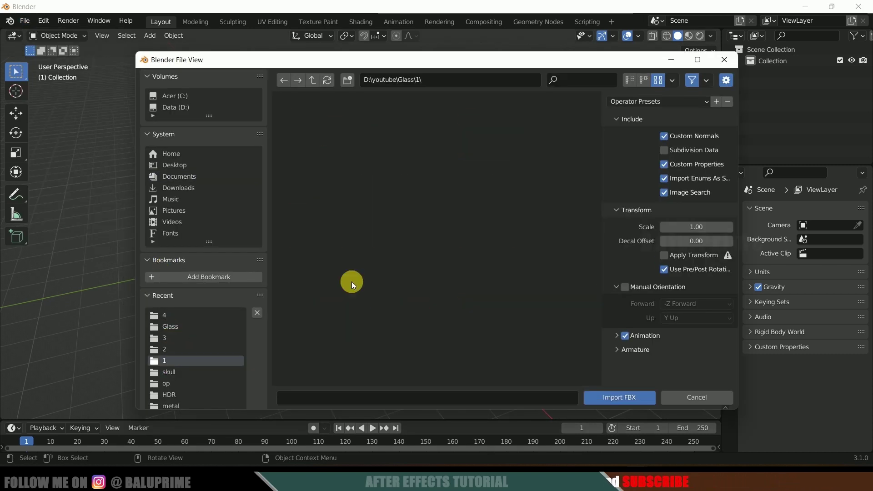
scroll(408, 229, down, 1)
scroll(408, 228, down, 2)
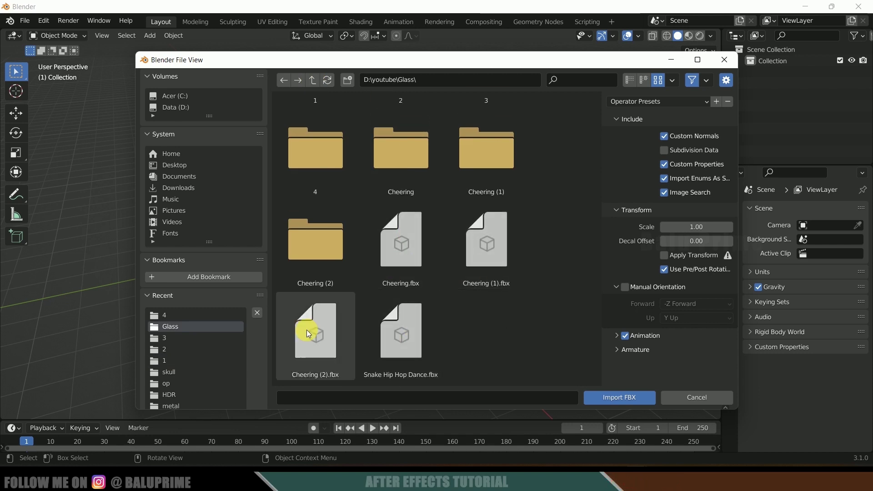
click(391, 260)
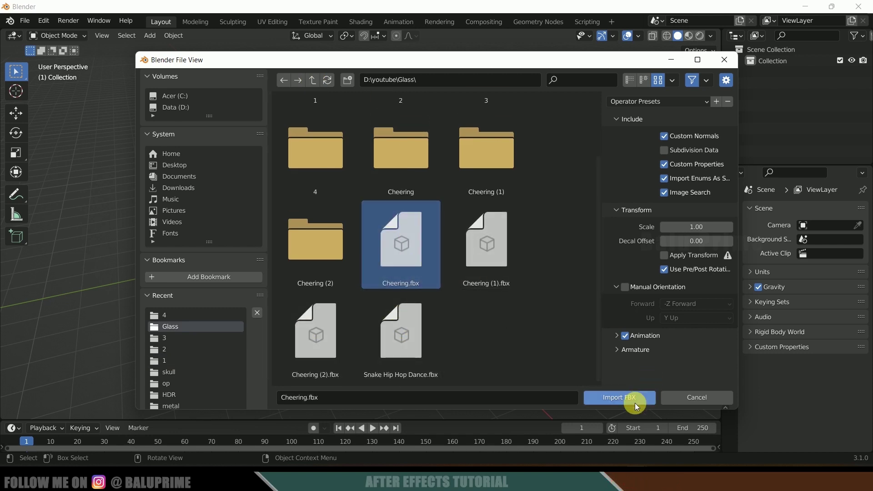
click(615, 397)
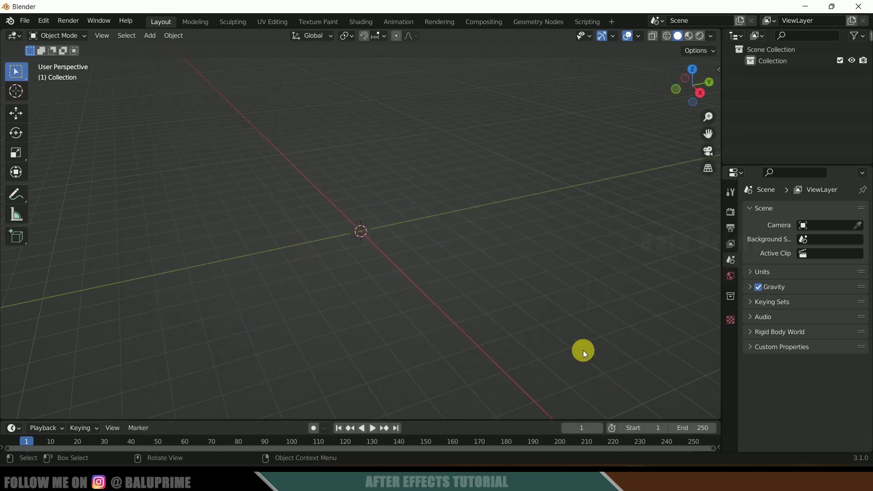
Play back the imported character's cheering animation and stop it
scroll(354, 216, up, 5)
drag(362, 226, 419, 256)
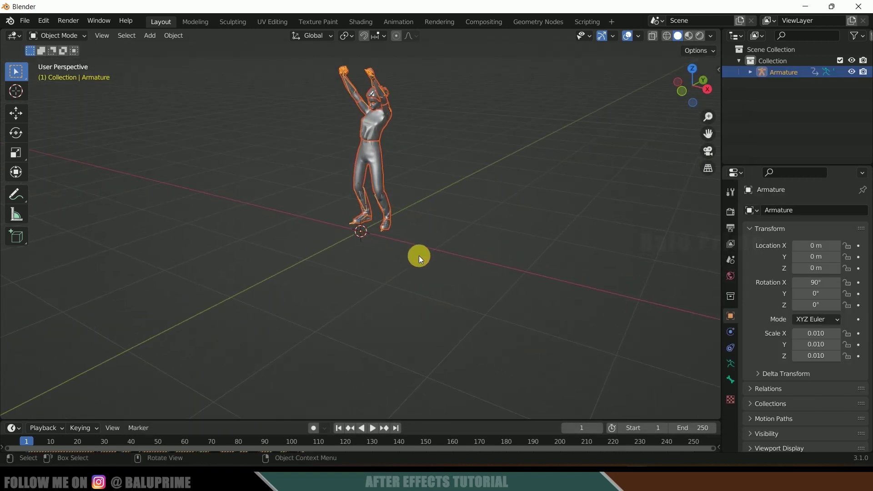
click(371, 428)
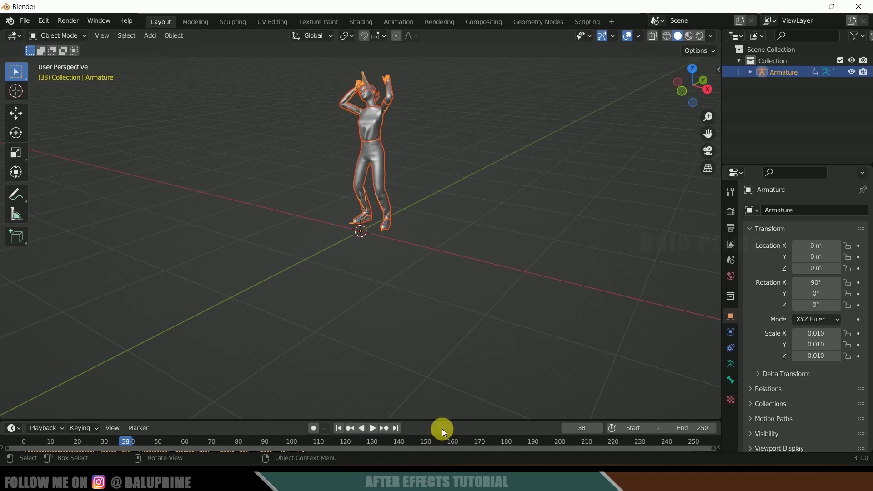
Enlarge the timeline, then copy all of the armature's keyframes and paste them starting at frame 105
drag(449, 419, 370, 374)
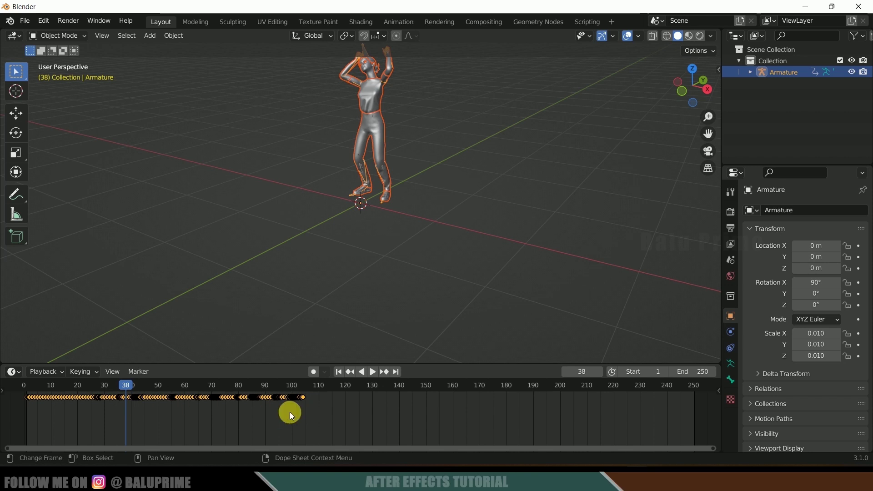
click(304, 384)
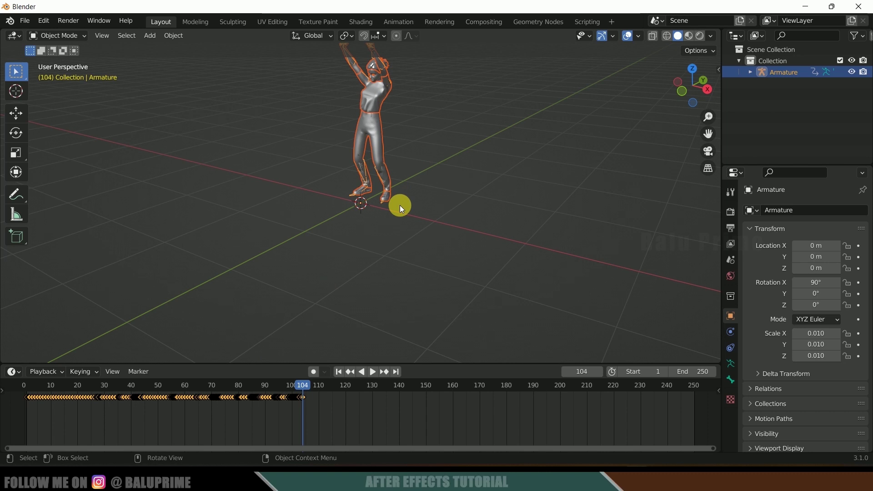
drag(351, 421, 21, 396)
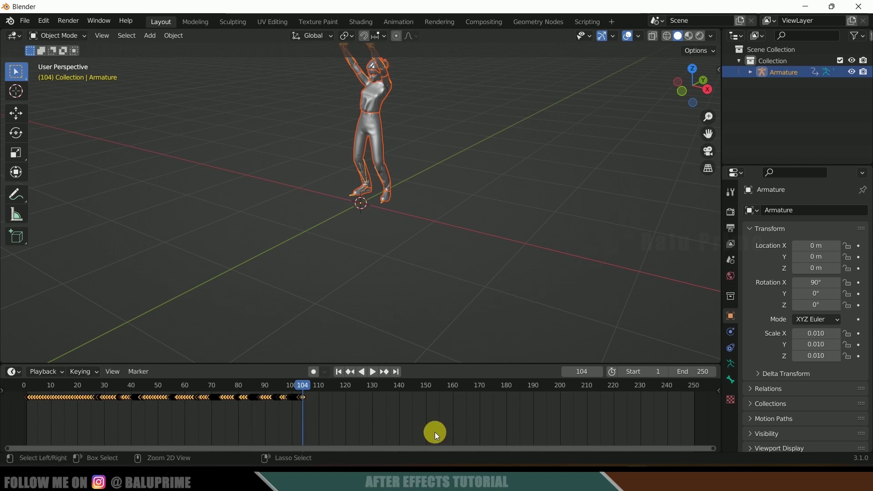
key(Right)
key(ctrl+c)
key(ctrl+v)
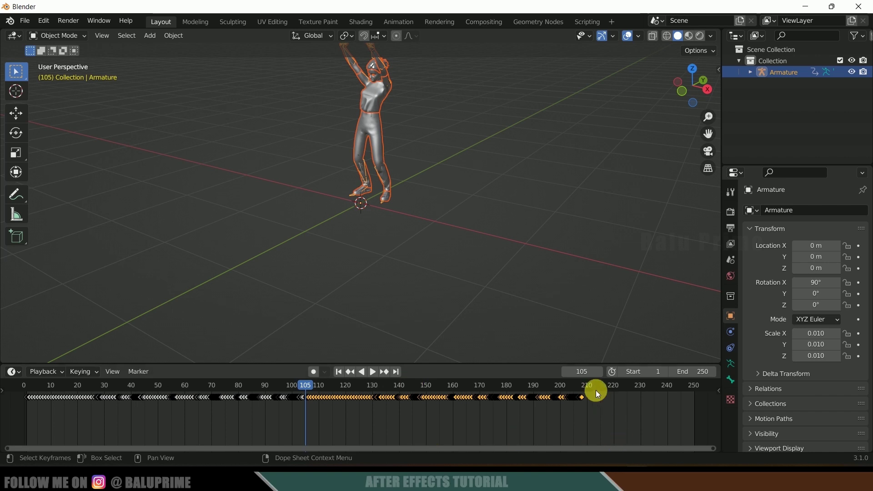
Paste the copied armature keyframes again at frame 209 and at frame 313
click(351, 372)
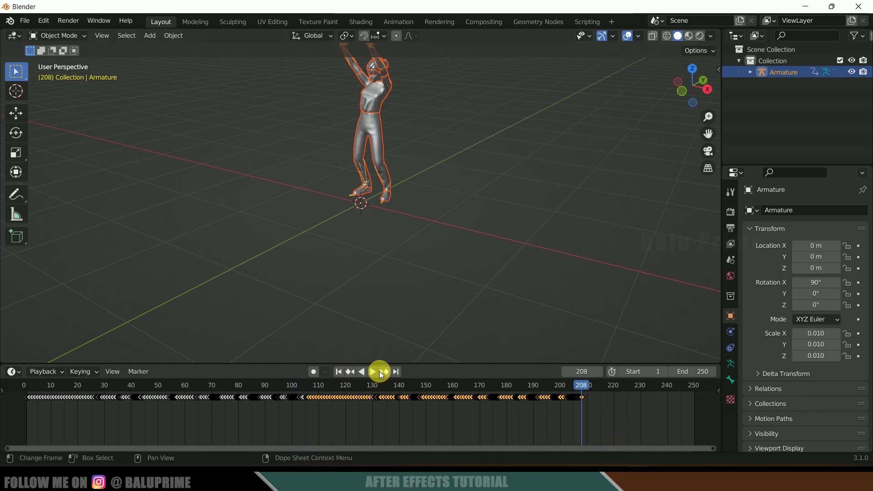
click(379, 372)
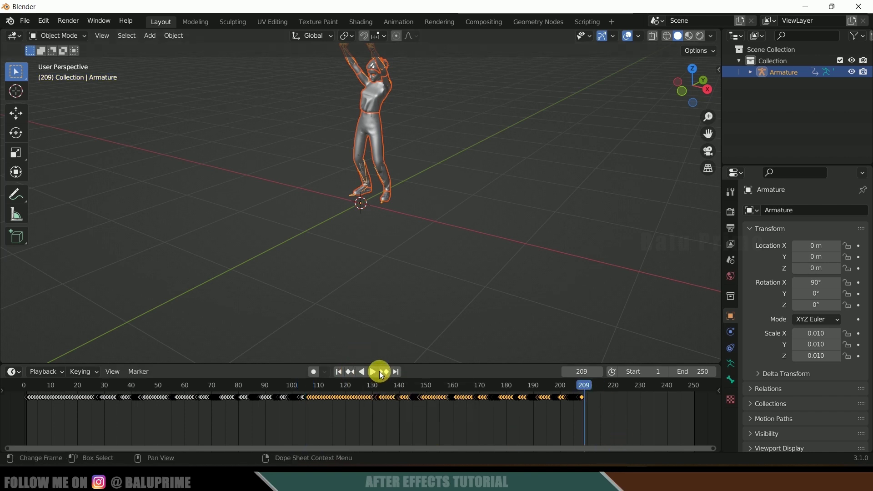
key(ctrl+v)
key(KP_Decimal)
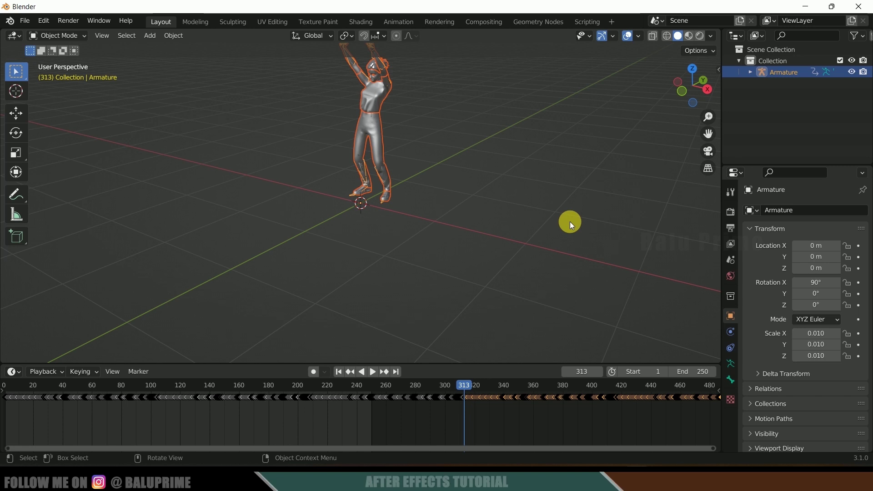
Start a Wavefront OBJ export of the animated character and browse to the D:\youtube\Glass folder
click(25, 20)
mouse_move(62, 181)
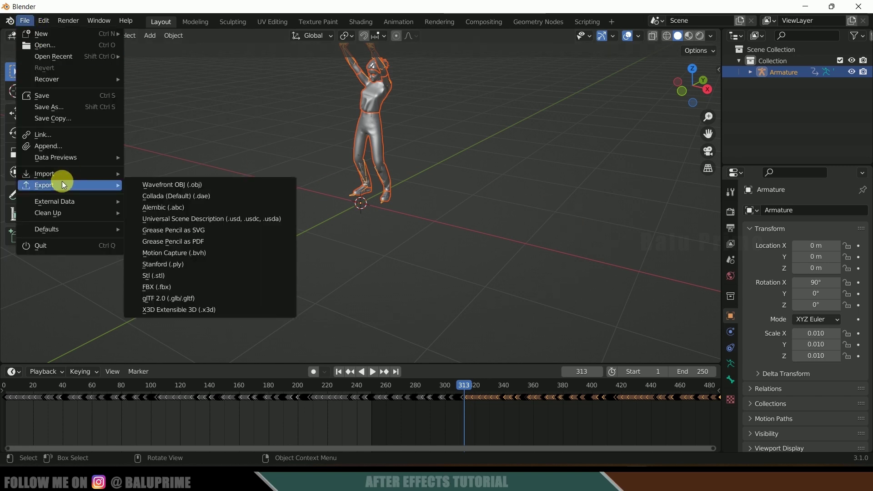
click(181, 187)
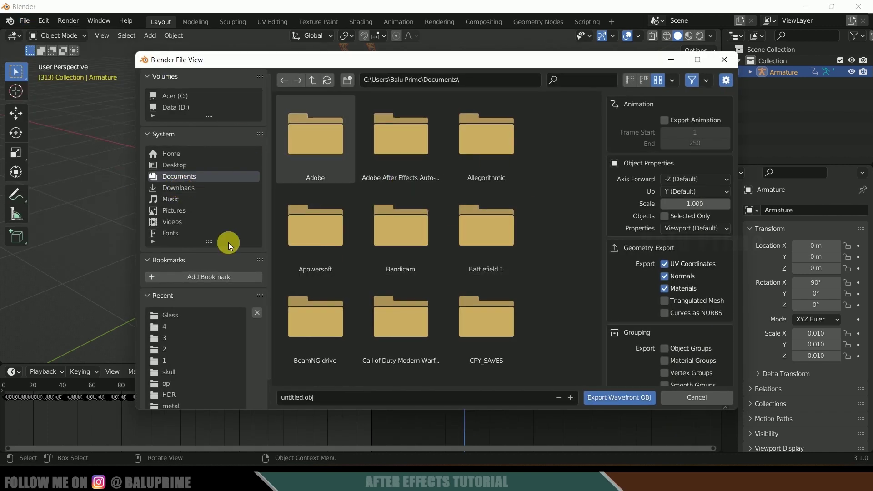
click(171, 361)
click(312, 81)
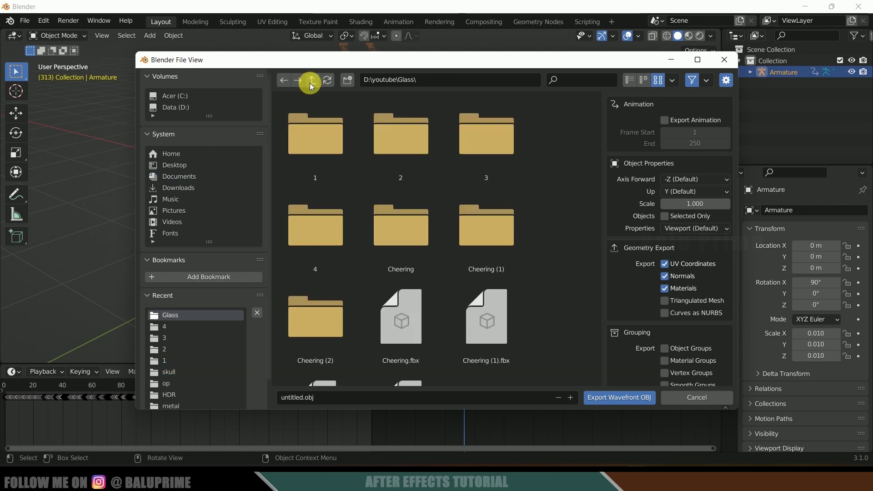
Create a new folder inside Glass, open it as the export location and enable Export Animation
click(347, 80)
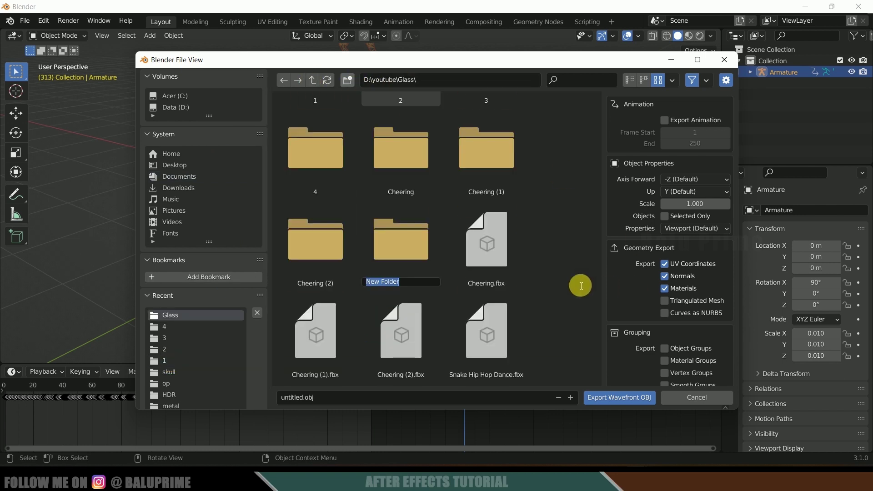
click(423, 251)
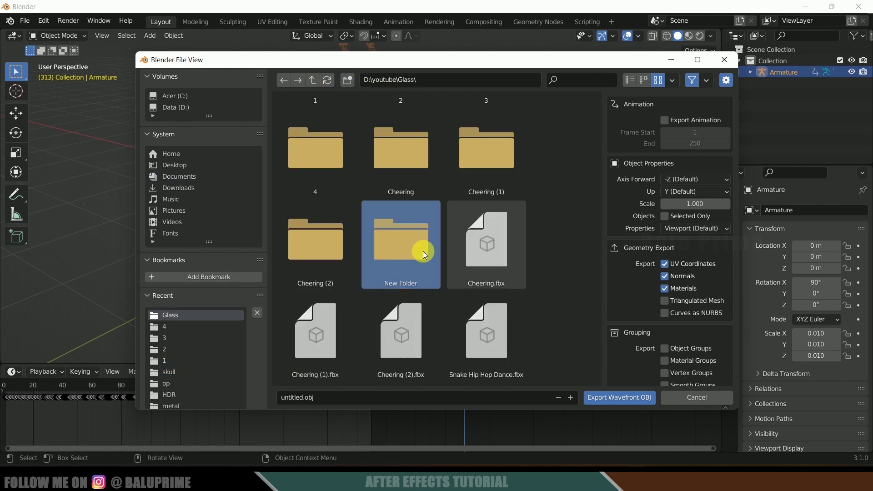
double_click(399, 250)
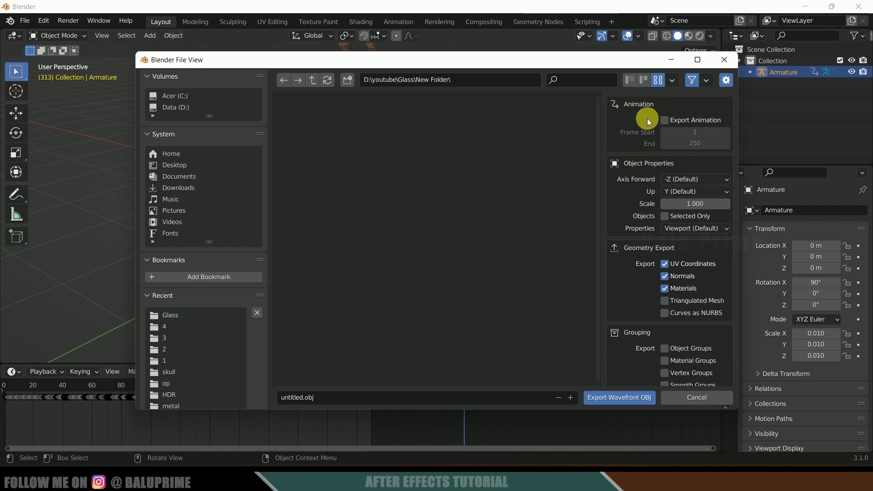
click(665, 121)
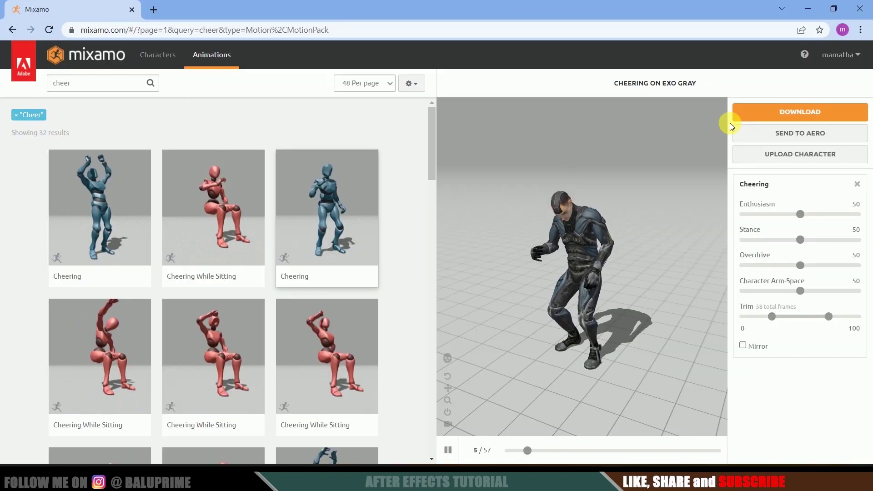
Look over the other cheer animations on Mixamo and close both the browser and Blender
click(310, 238)
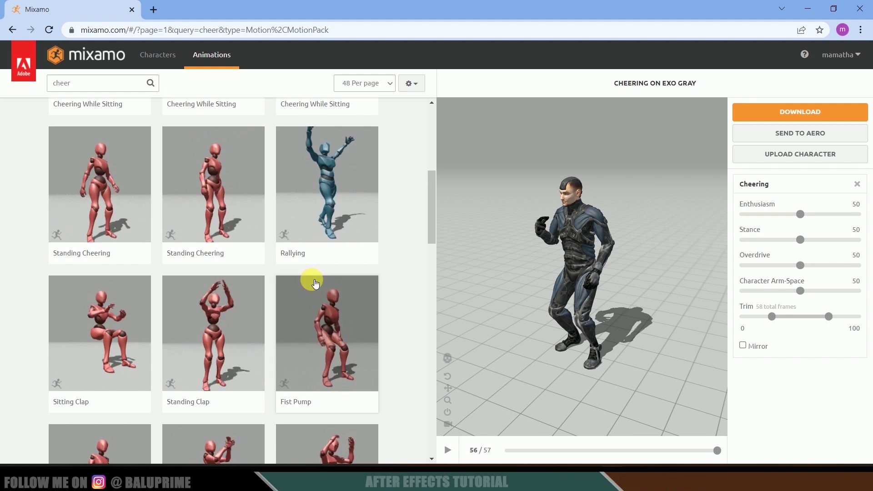
click(802, 50)
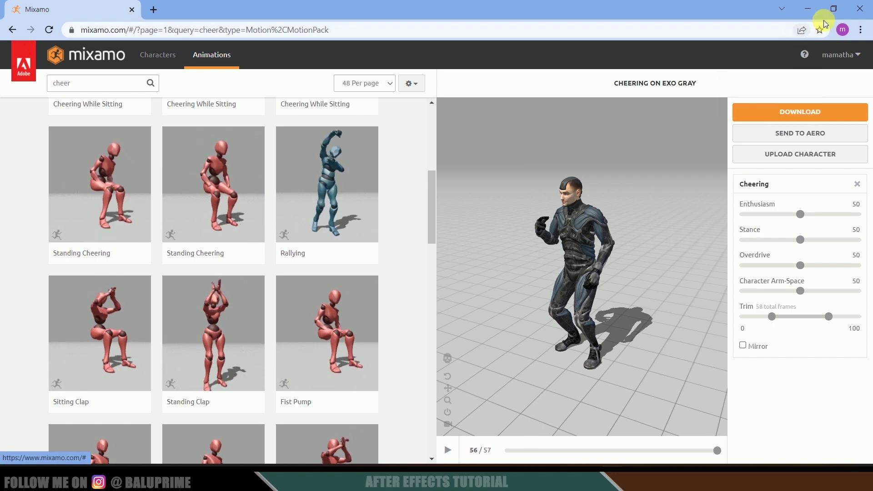
click(858, 11)
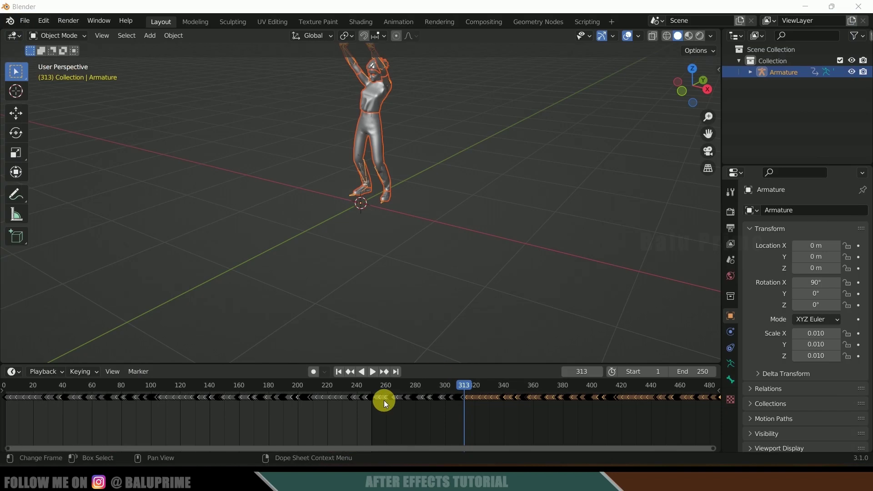
click(859, 6)
click(439, 258)
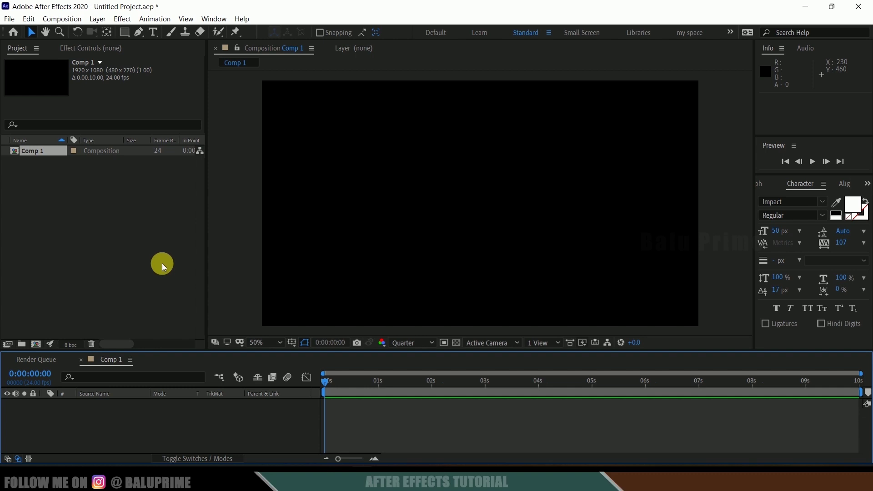
Add a new solid named "element" at composition size to Comp 1
click(97, 19)
mouse_move(114, 31)
click(332, 44)
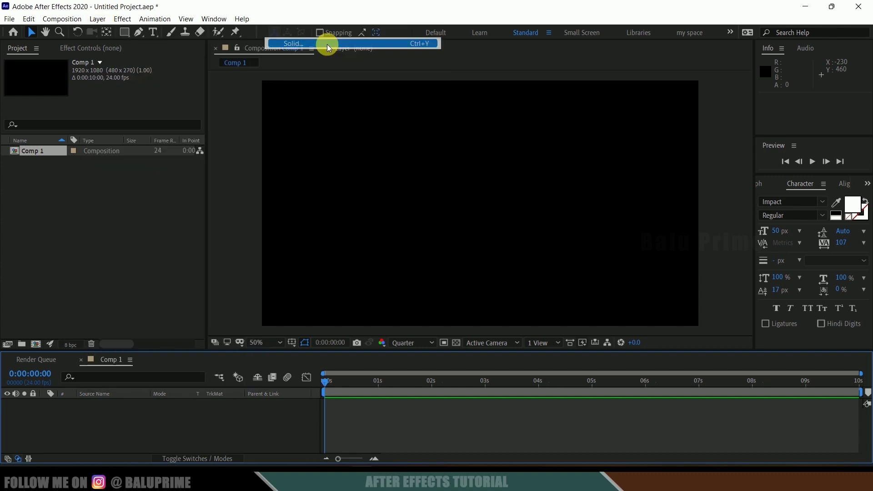
text(element)
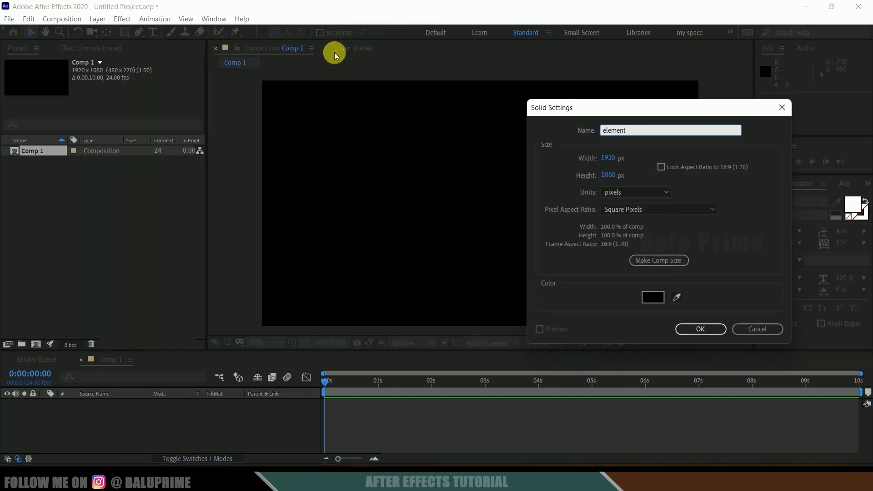
click(664, 265)
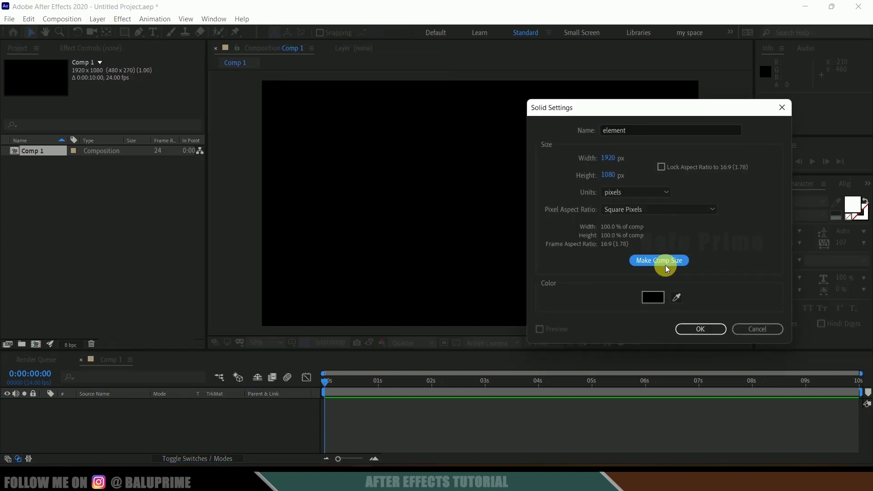
click(712, 329)
Find the Video Copilot Element effect and apply it to the element solid
click(214, 19)
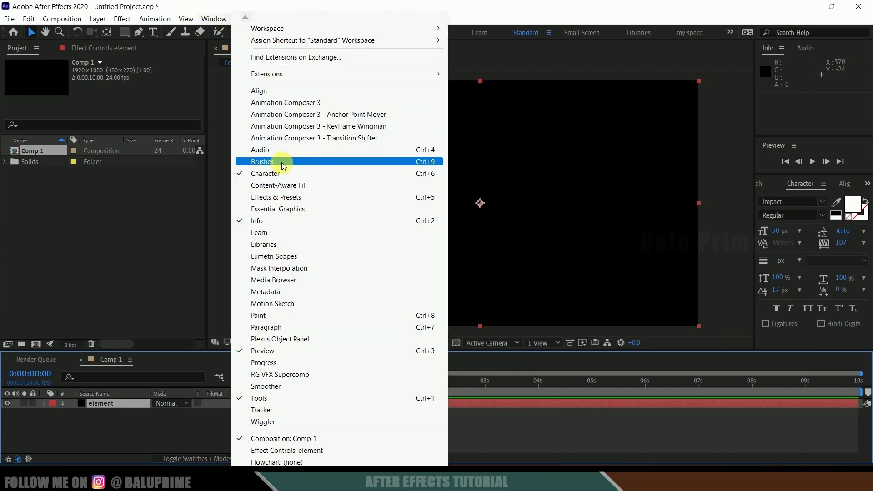
click(263, 197)
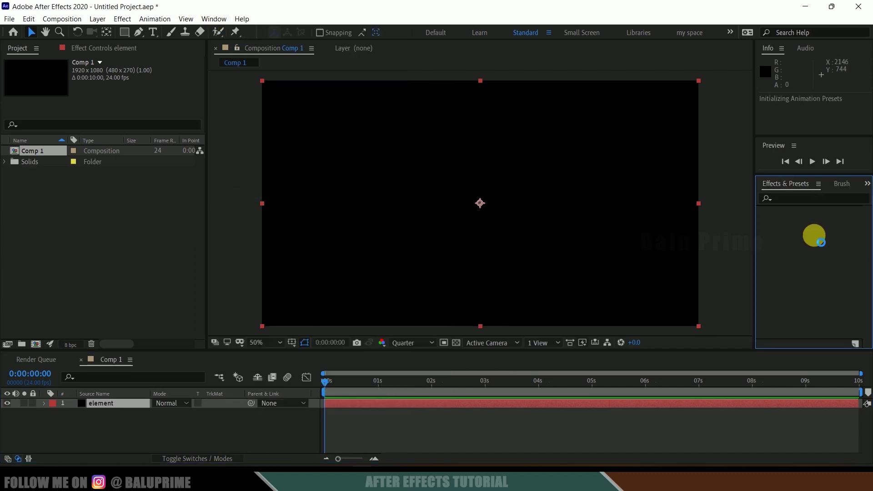
click(804, 198)
text(element)
click(801, 221)
drag(803, 224, 101, 406)
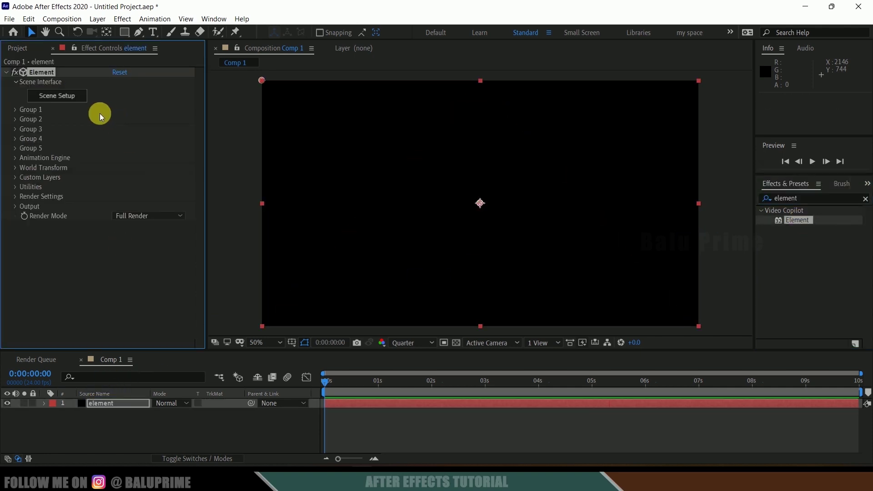
Open Element's Scene Setup and start a 3D sequence import, browsing to the D:\youtube\Glass\1 folder
click(60, 100)
mouse_move(197, 214)
mouse_down()
mouse_move(192, 226)
mouse_move(203, 220)
mouse_up()
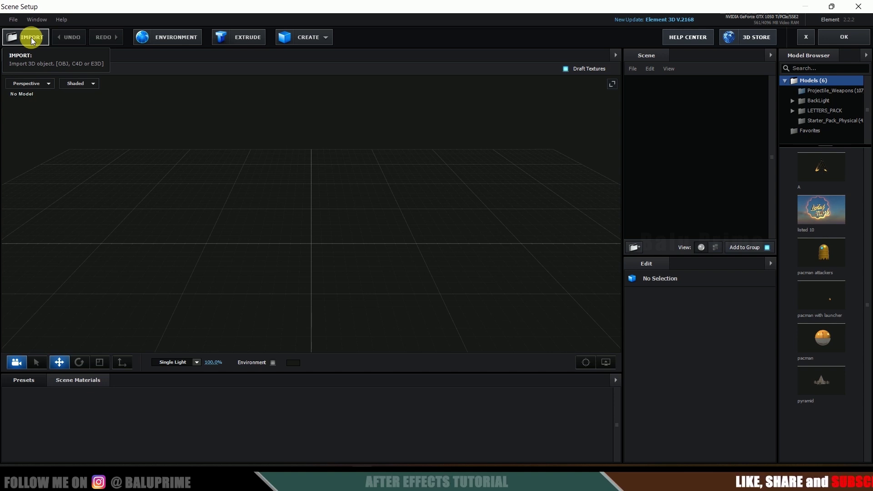
click(13, 20)
mouse_move(34, 31)
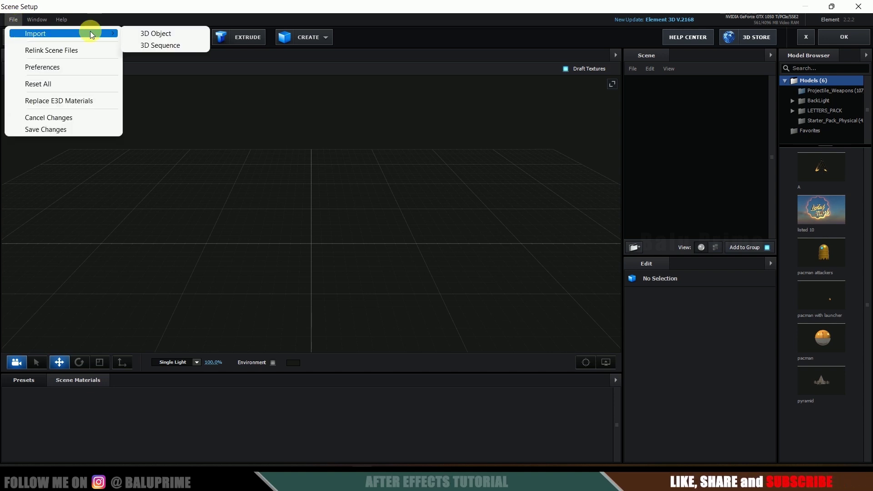
click(168, 44)
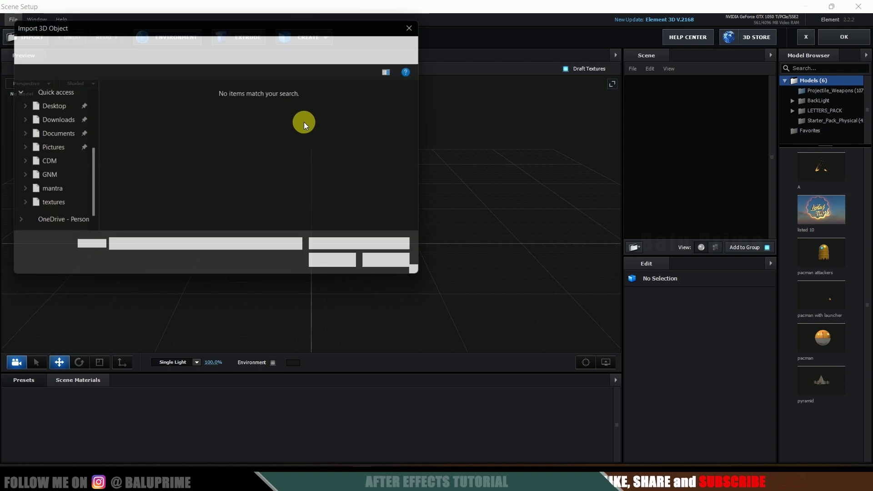
click(55, 225)
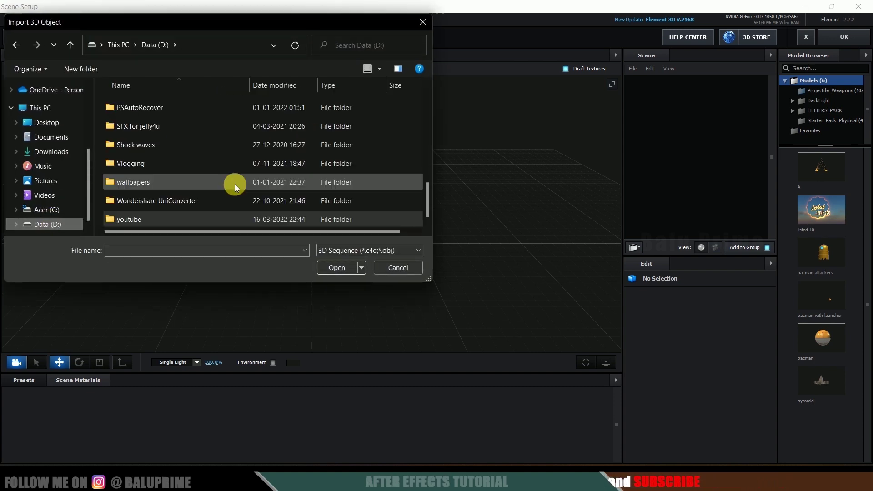
click(130, 218)
double_click(129, 219)
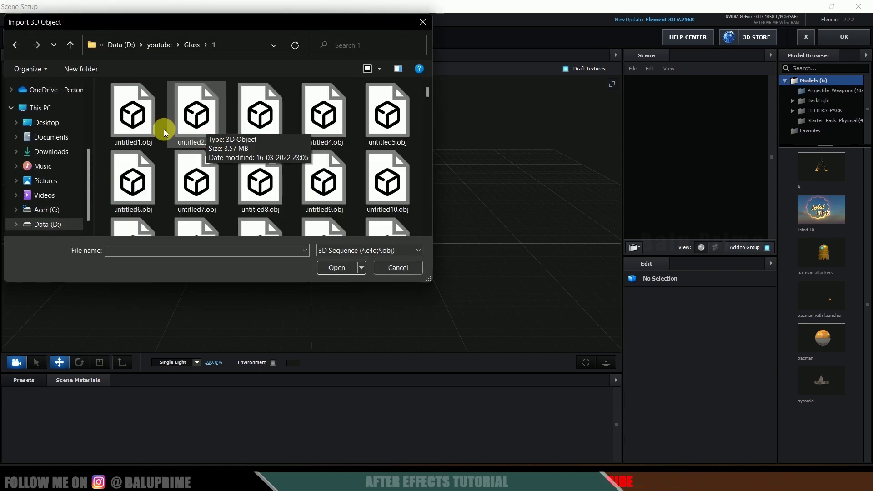
Import the OBJ sequence starting from untitled1.obj with Force Alignment set to Bottom
scroll(320, 132, down, 3)
scroll(320, 132, down, 10)
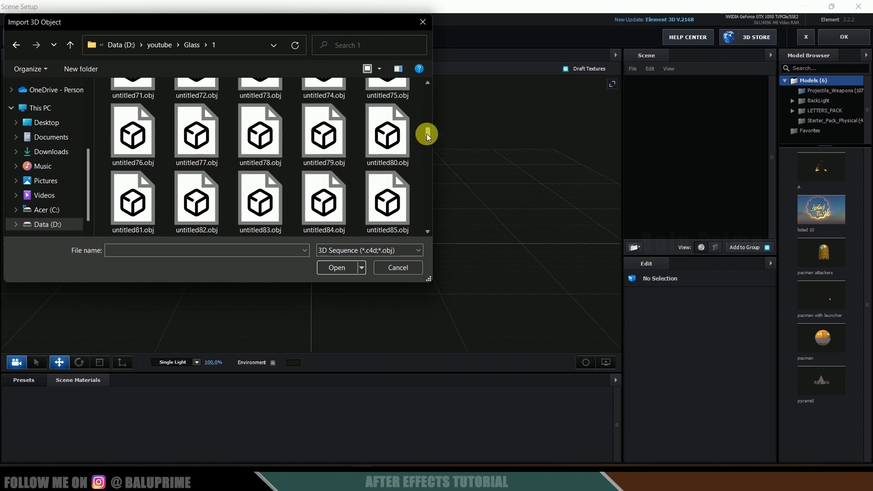
drag(426, 132, 427, 68)
click(141, 122)
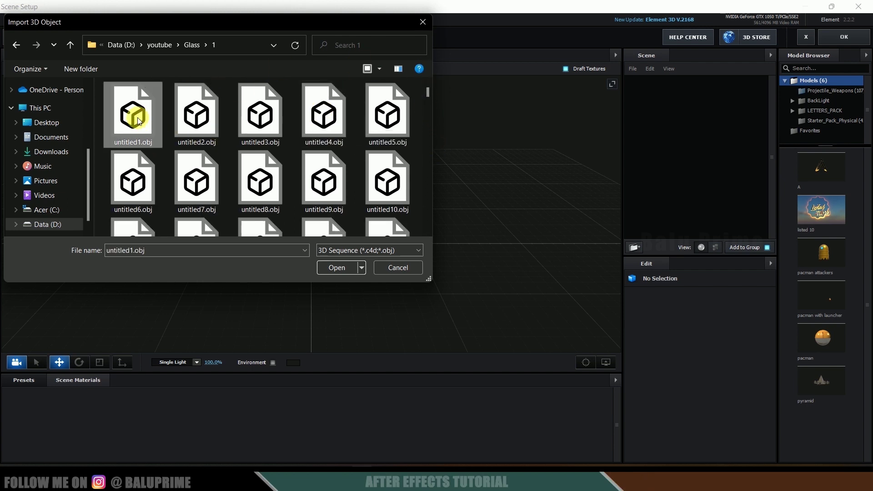
click(330, 267)
click(473, 280)
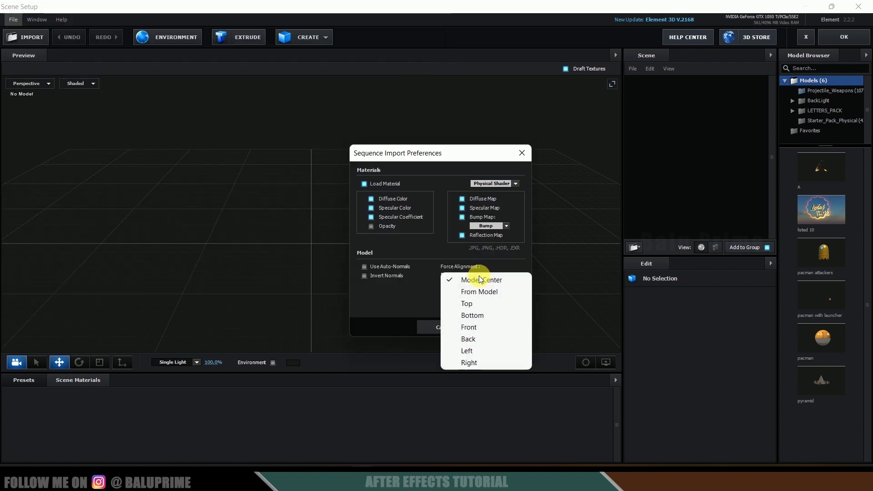
click(471, 314)
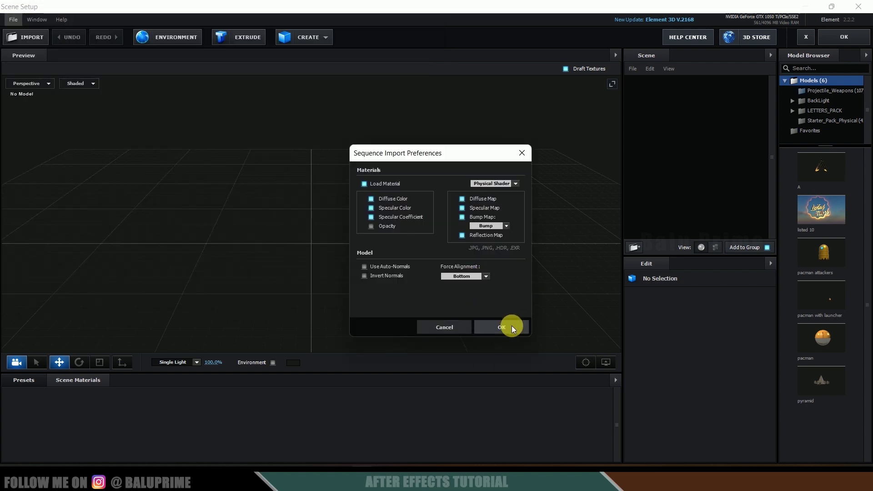
click(511, 326)
Enable Normalize Size for the imported untitled1 model and view it from the front
mouse_move(307, 257)
mouse_down()
mouse_move(302, 240)
mouse_move(319, 249)
mouse_up()
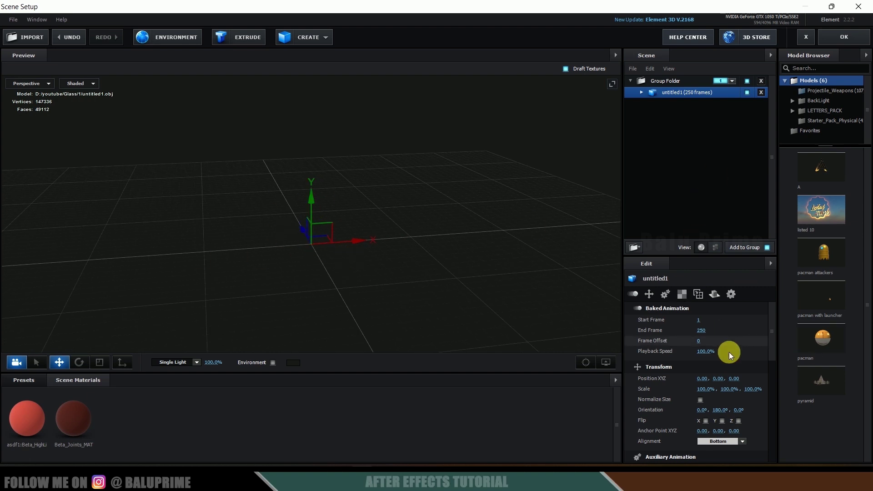
scroll(725, 336, down, 5)
scroll(669, 334, up, 1)
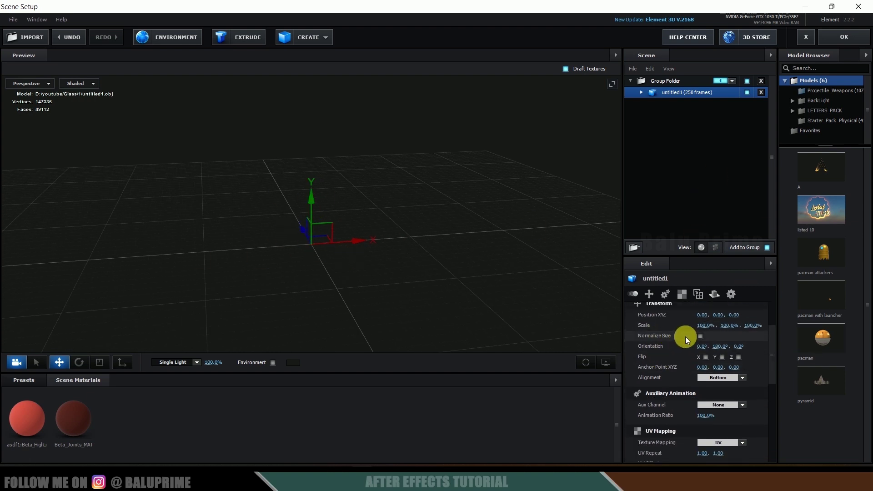
click(700, 337)
drag(536, 268, 439, 248)
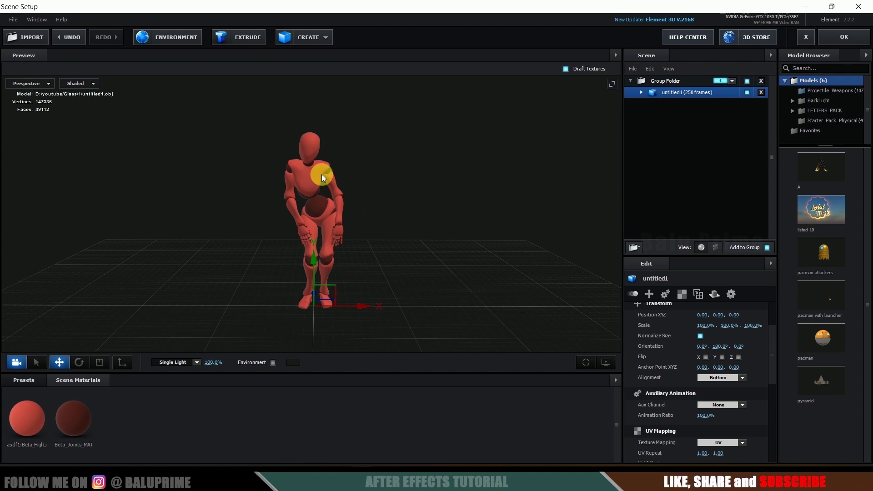
Apply the Physical Glass preset to the untitled1 model's Beta_HighLimbs body material
click(642, 93)
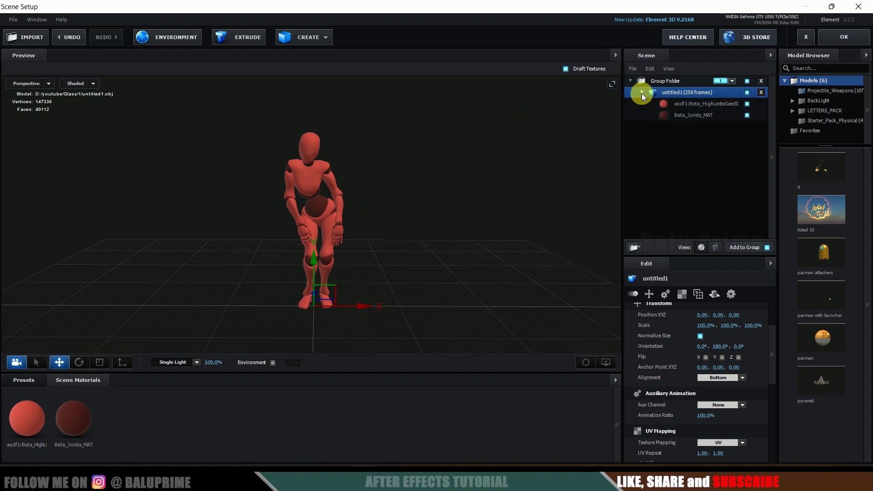
click(697, 103)
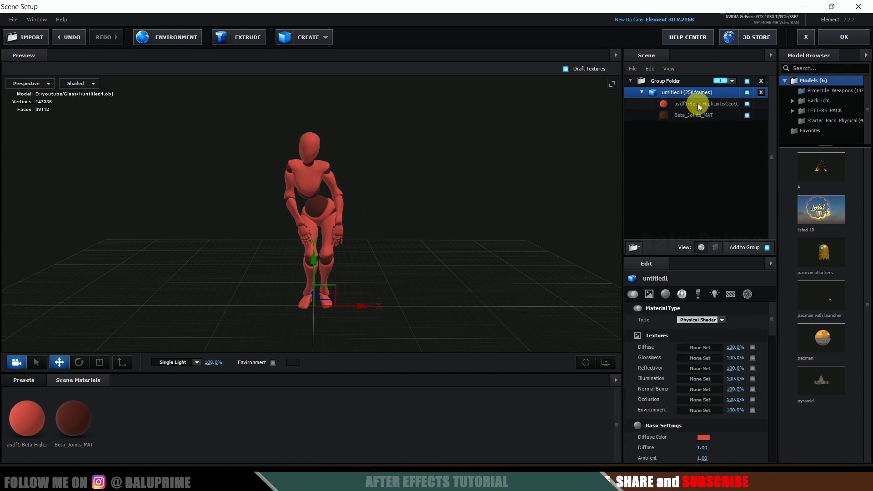
click(31, 376)
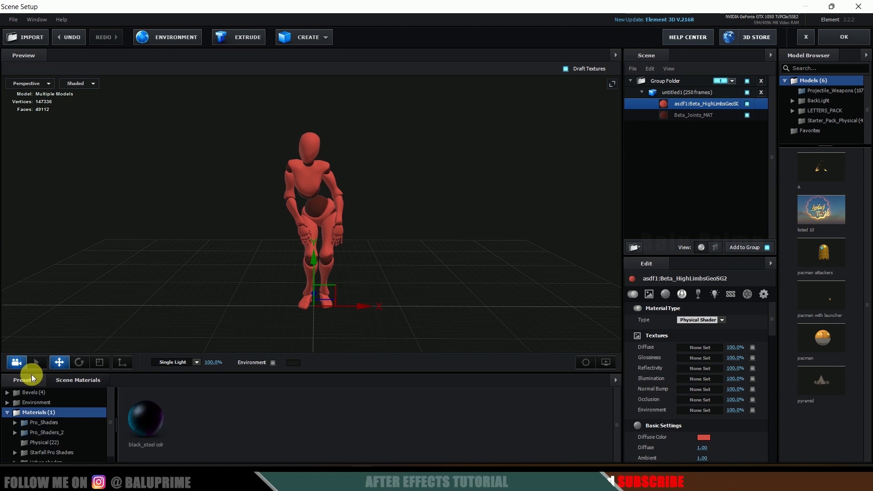
click(47, 446)
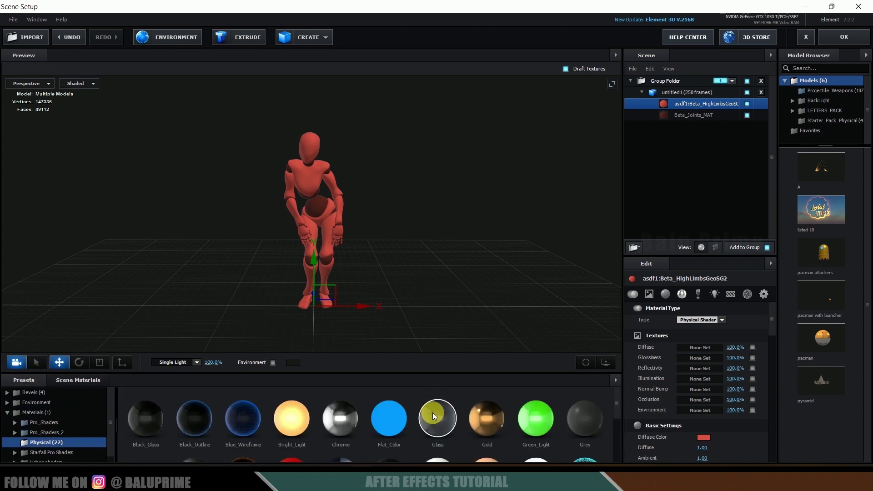
drag(438, 420, 686, 107)
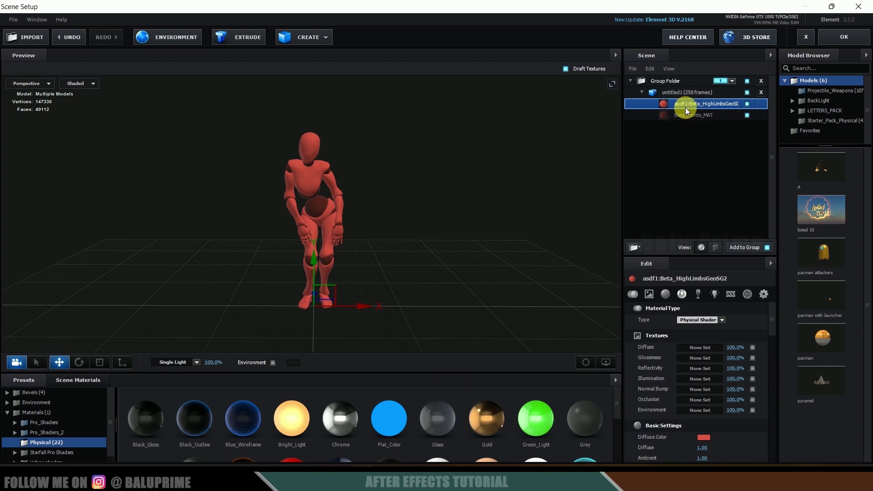
scroll(310, 142, up, 5)
mouse_move(392, 239)
mouse_down()
mouse_move(419, 244)
mouse_move(397, 239)
mouse_up()
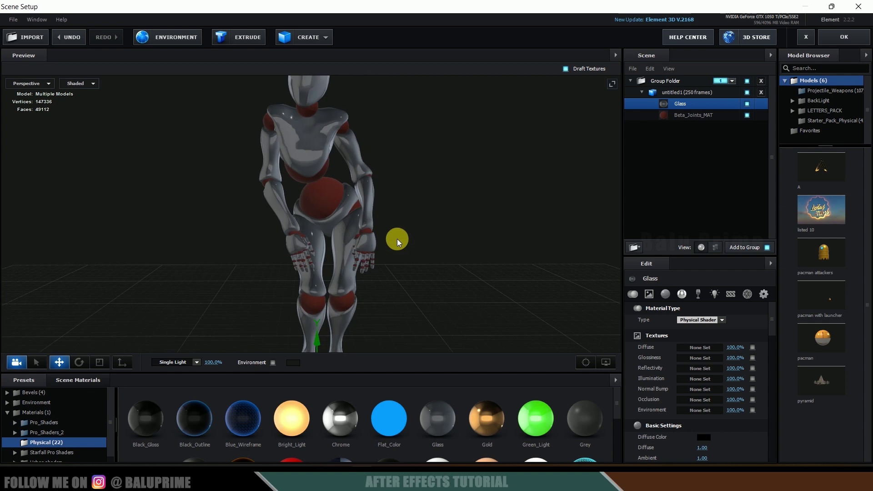
Set the body's Glass material to the Add blend mode and enable Draw Backfaces
click(764, 295)
click(678, 101)
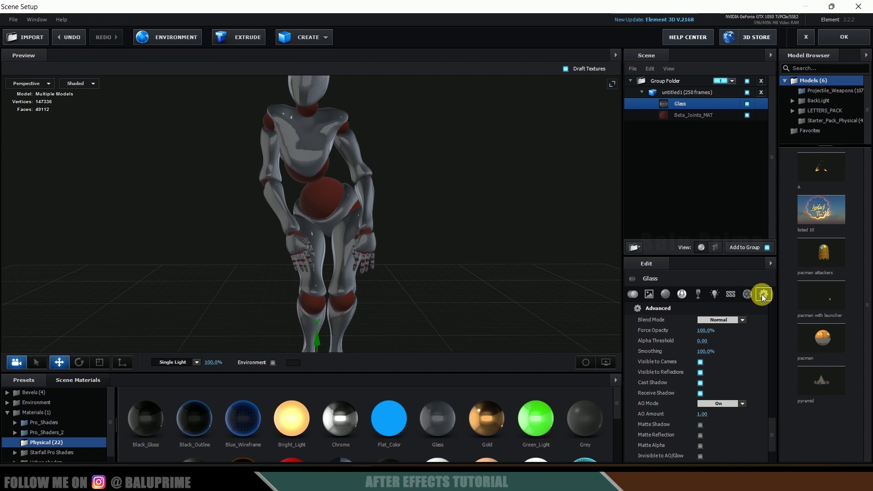
click(720, 320)
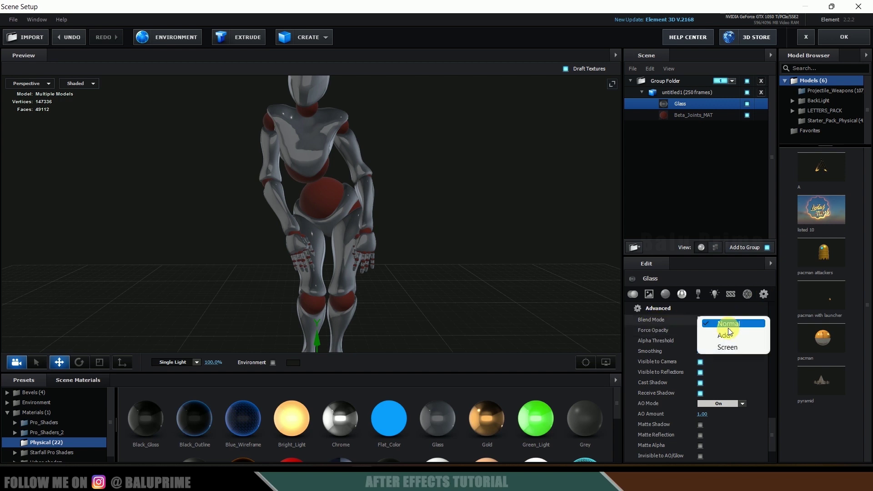
click(727, 332)
mouse_move(455, 259)
mouse_down()
mouse_move(490, 263)
mouse_move(476, 244)
mouse_move(447, 258)
mouse_up()
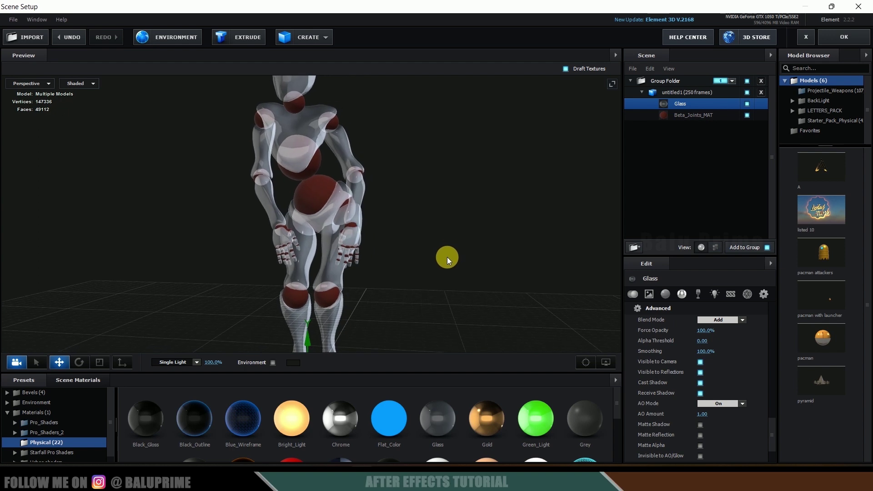
scroll(735, 353, down, 3)
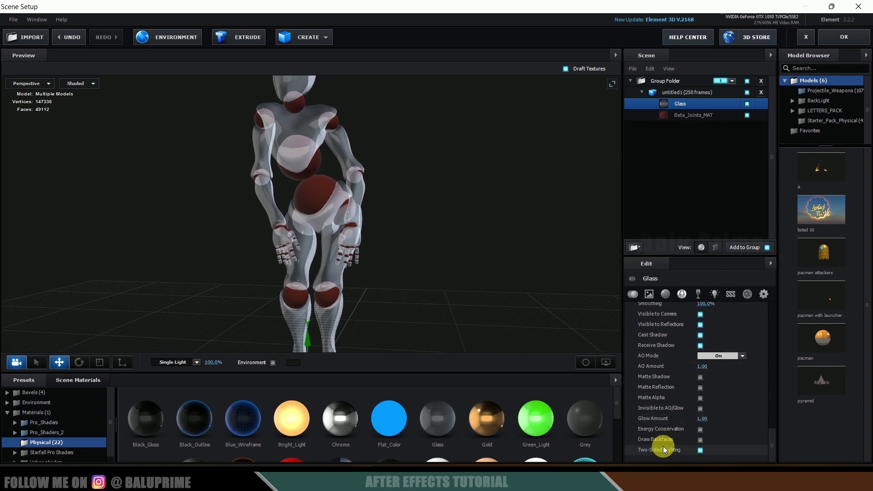
click(700, 440)
mouse_move(437, 282)
mouse_down()
mouse_move(446, 301)
mouse_move(512, 302)
mouse_move(442, 294)
mouse_move(476, 276)
mouse_up()
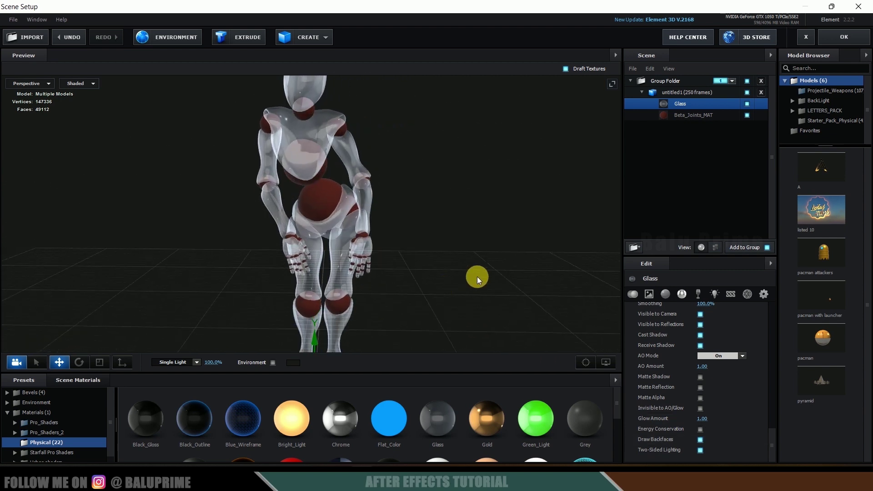
Try the Chrome preset on the Beta_Joints_MAT material and replace it with the Glass preset
click(685, 116)
drag(359, 409, 685, 115)
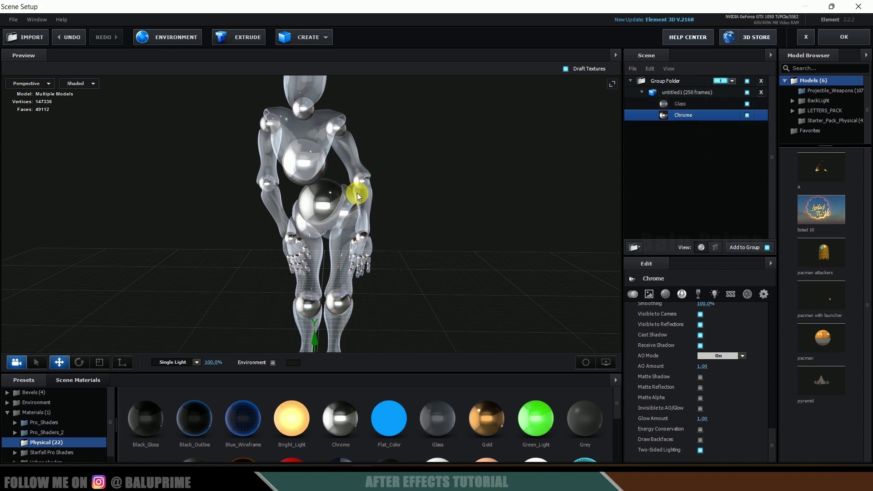
drag(404, 405, 691, 117)
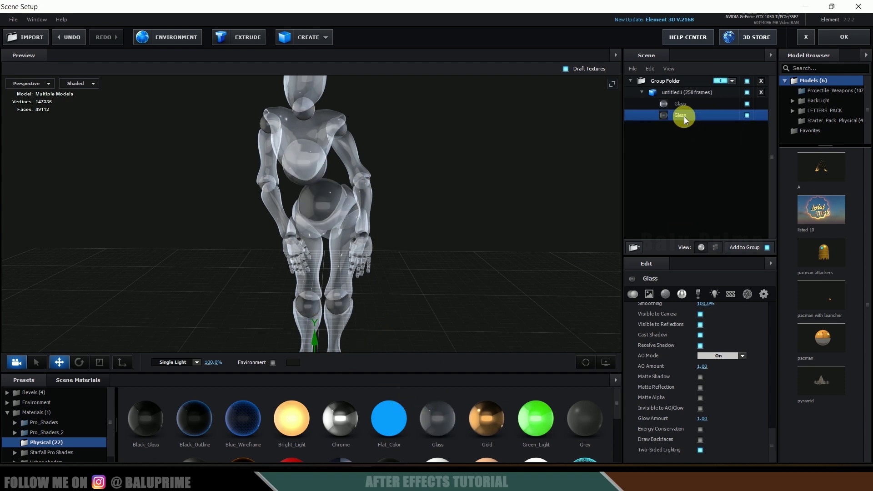
Enable Draw Backfaces on the joints' Glass material and set its blend mode to Add
click(700, 440)
scroll(737, 409, up, 5)
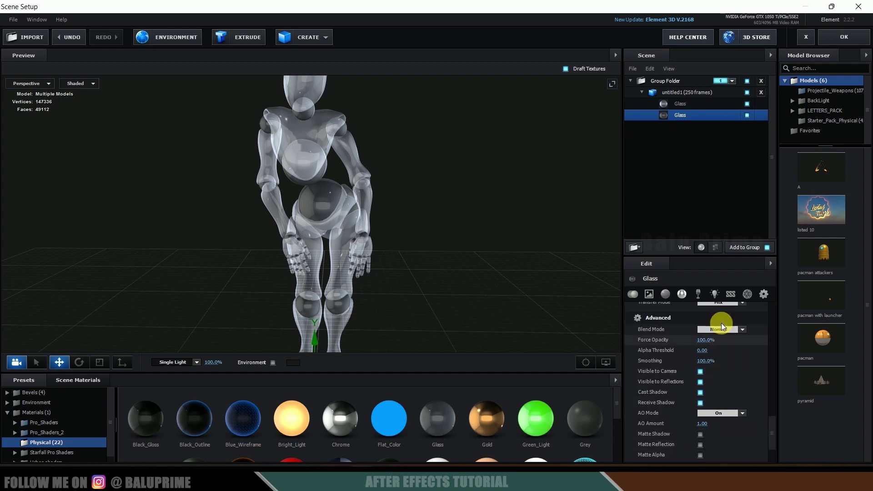
click(741, 400)
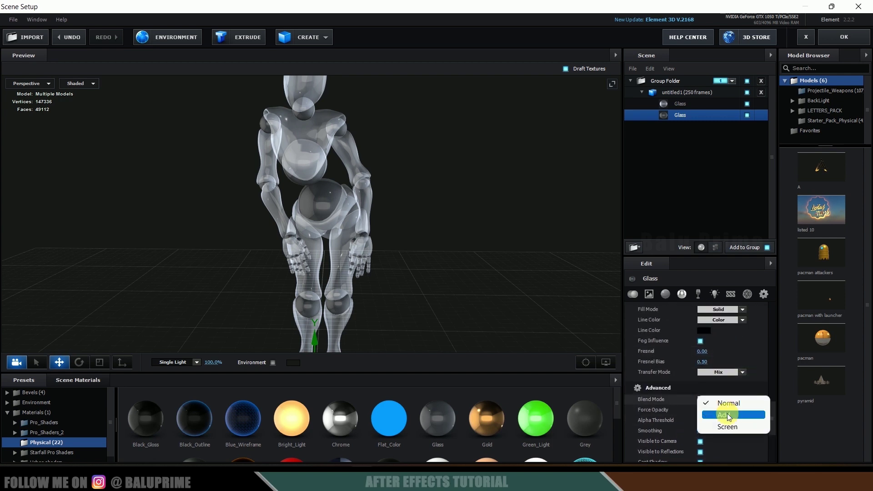
click(727, 413)
drag(580, 280, 473, 224)
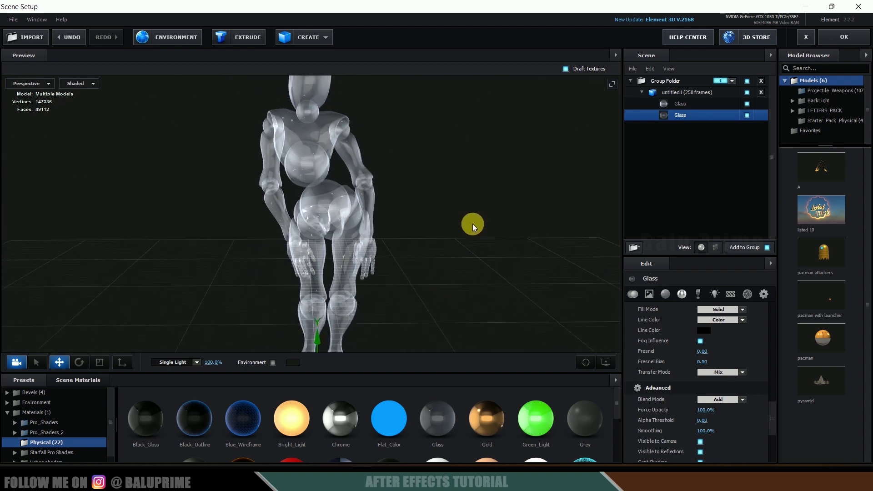
Hide the joints' Glass material and show the environment in the preview
click(747, 116)
drag(520, 163, 389, 232)
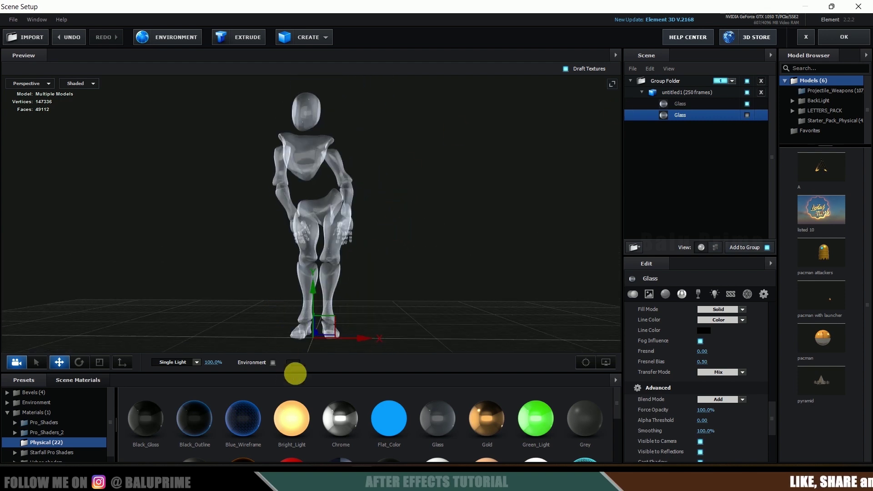
click(273, 363)
drag(422, 244, 302, 94)
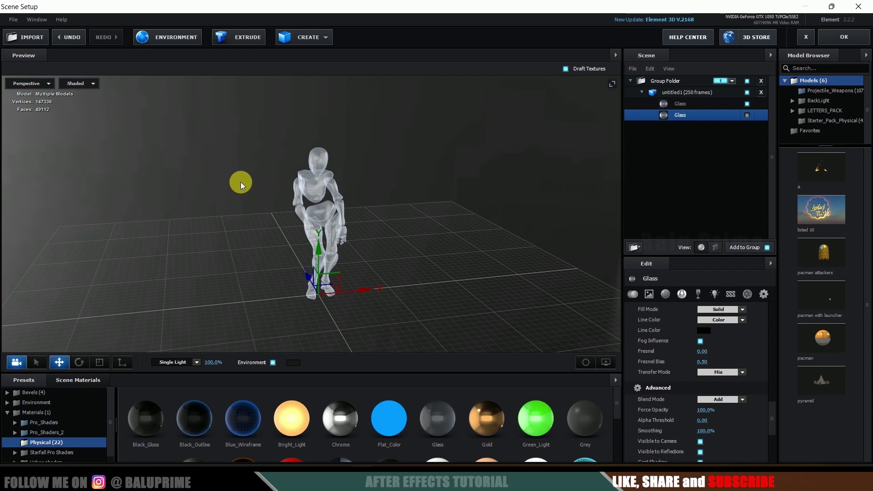
Load kloofendal_48d_partly_cloudy_1k.hdr from the D:\HDR folder as the scene's environment texture
click(175, 37)
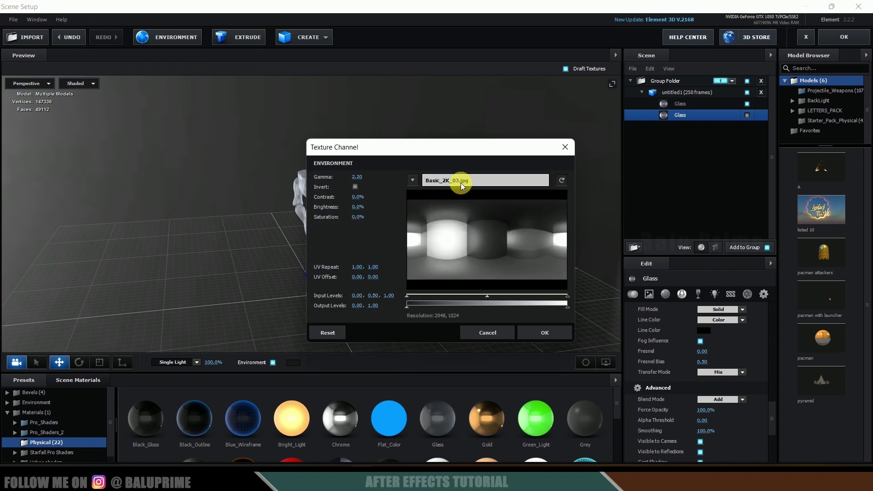
click(459, 180)
scroll(639, 296, down, 2)
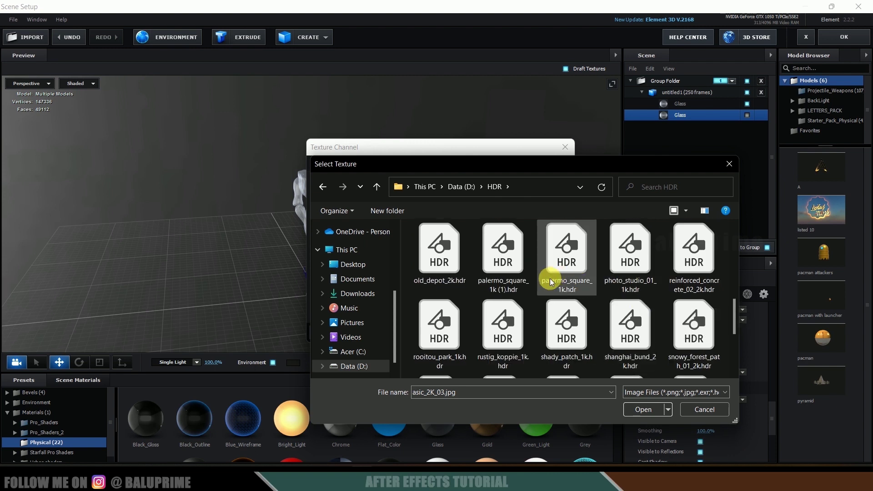
scroll(550, 278, up, 2)
scroll(516, 301, up, 2)
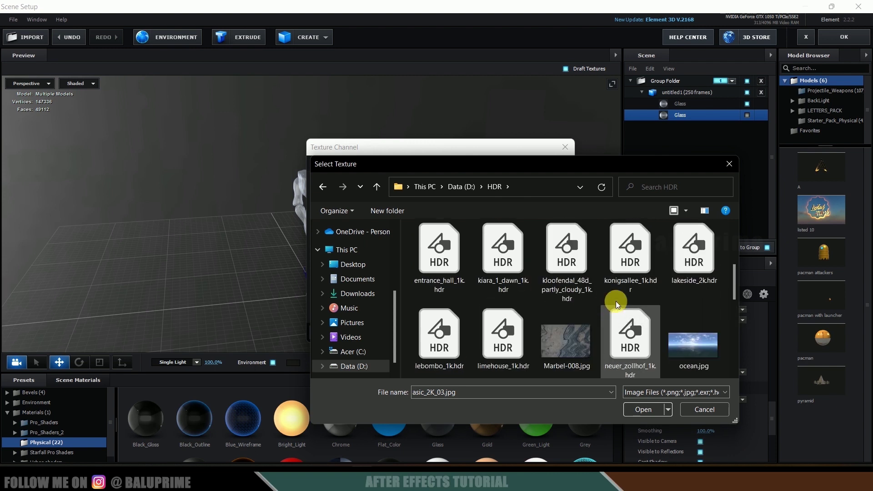
click(564, 262)
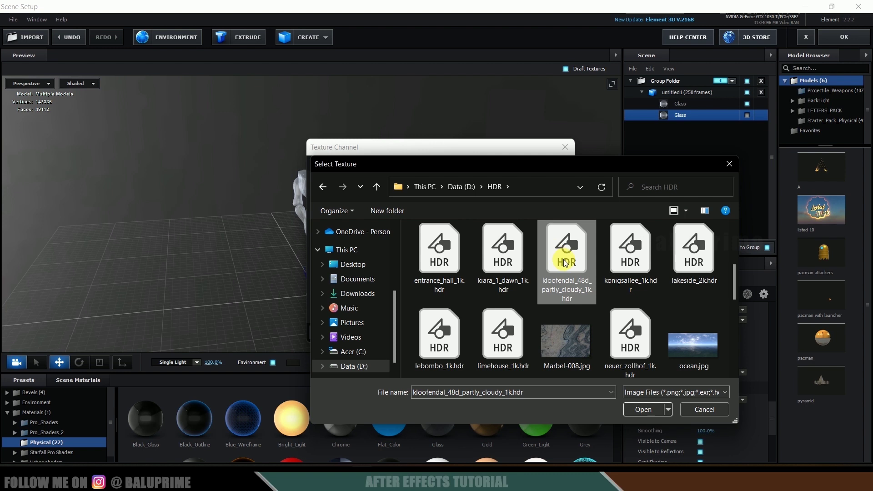
click(645, 410)
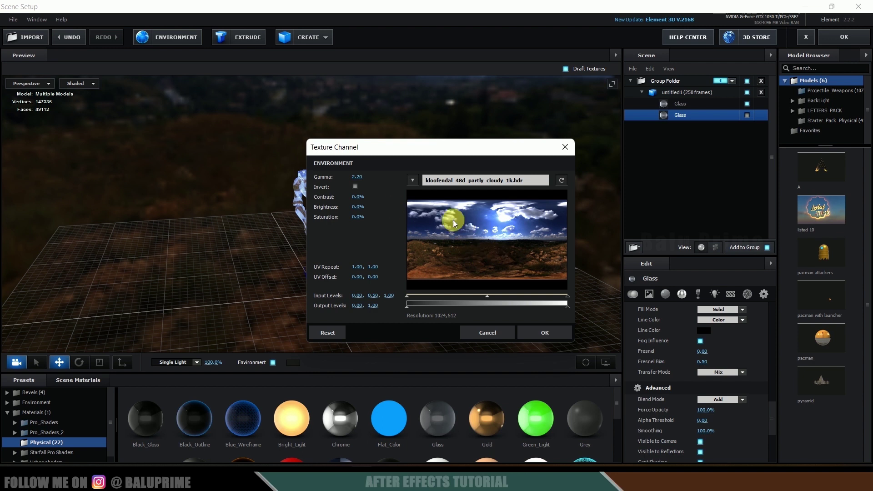
Set the environment texture's gamma to 1.00 and brightness to 17%, and check the model against the new background
drag(363, 178, 311, 177)
drag(350, 209, 366, 209)
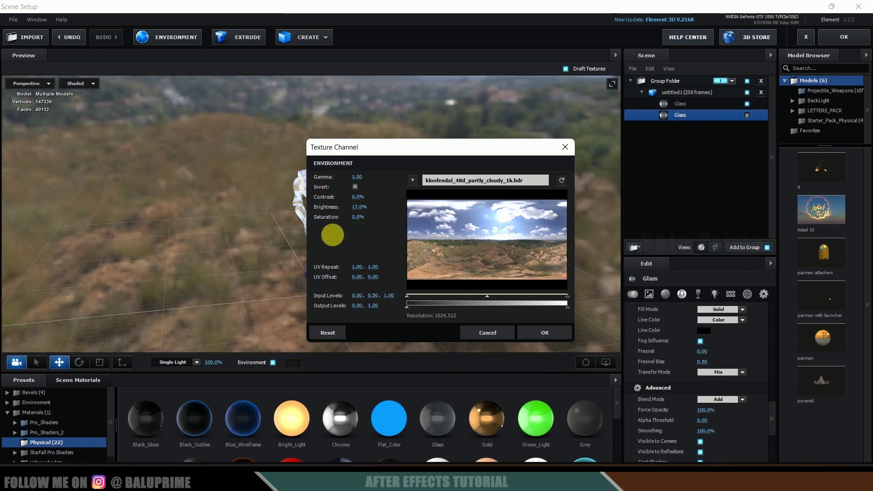
click(553, 333)
drag(427, 248, 456, 165)
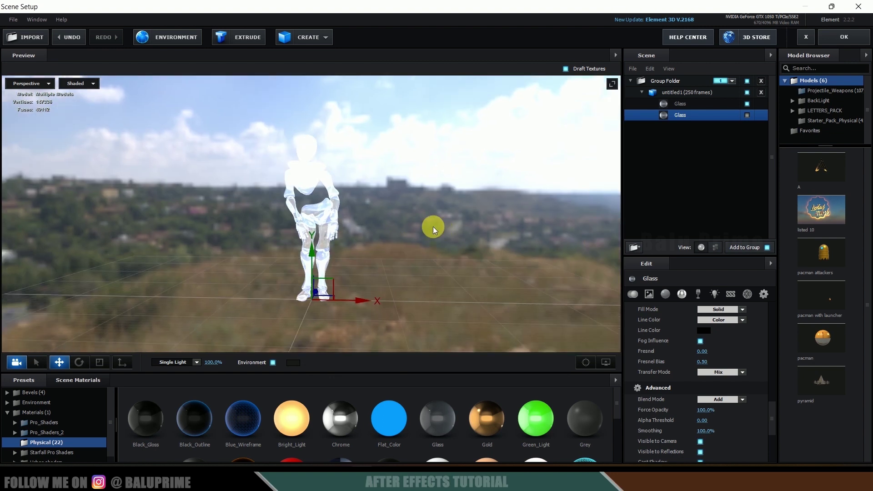
drag(397, 214, 512, 210)
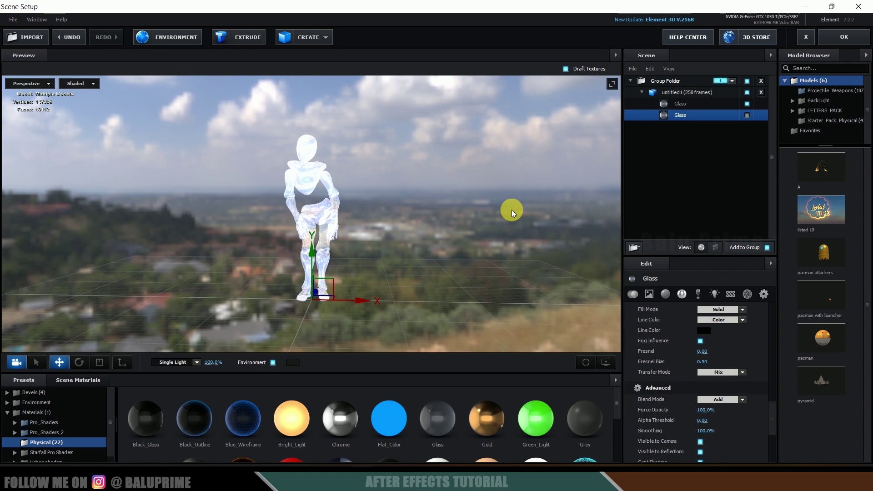
drag(512, 209, 432, 236)
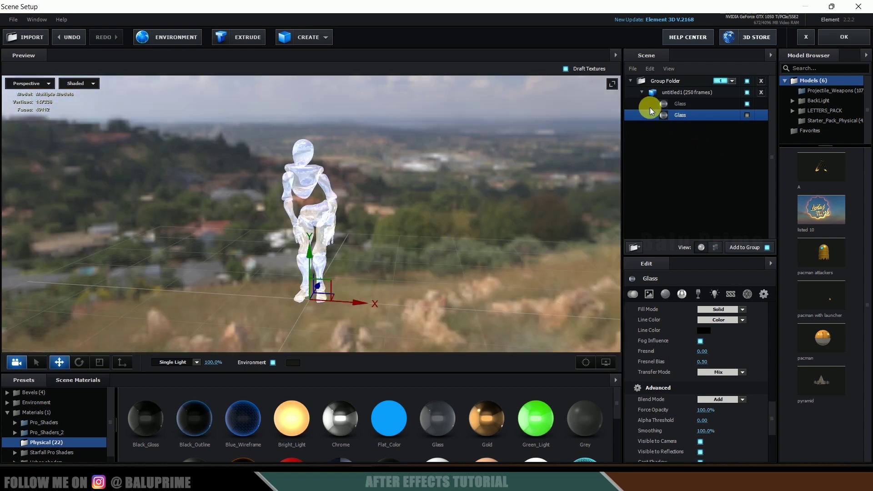
Create a plane model and set its scale to 1000%, enlarging it further into a wide ground surface
click(640, 93)
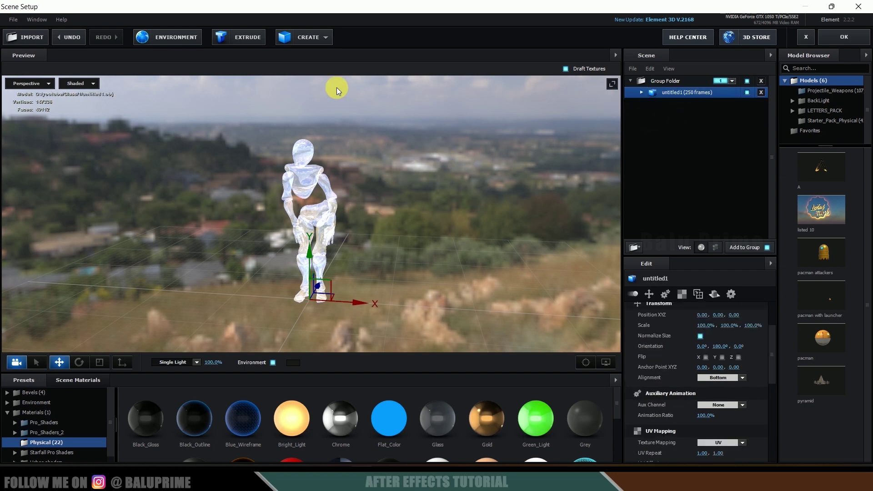
click(310, 40)
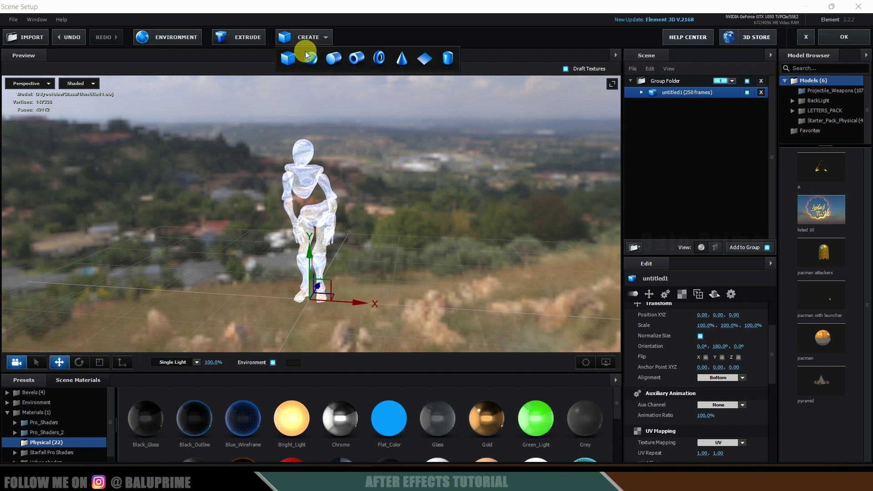
click(425, 61)
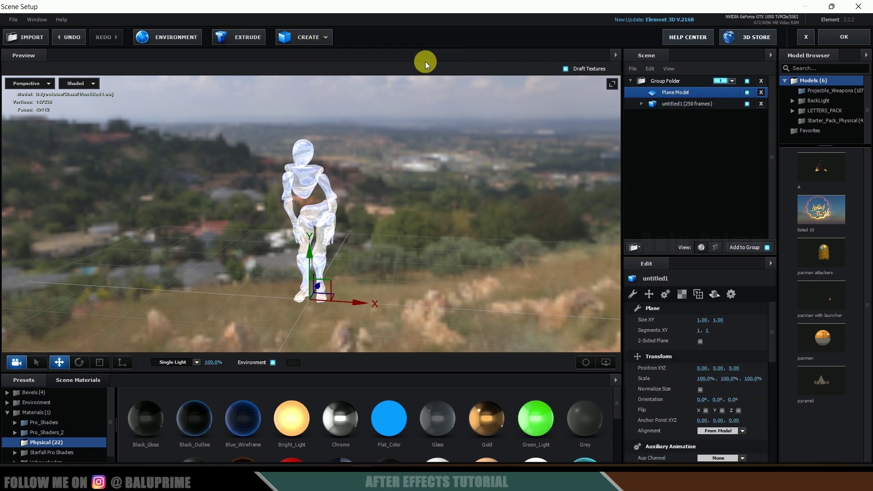
click(700, 378)
text(1000)
key(Return)
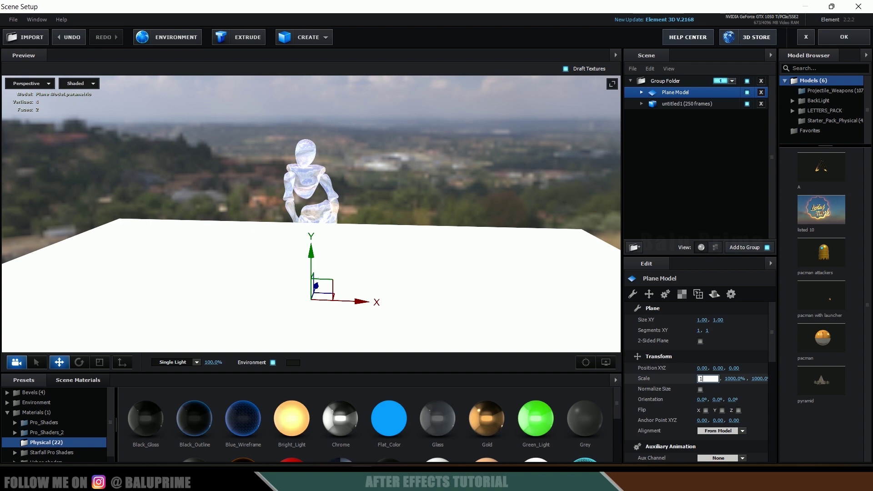
key(Return)
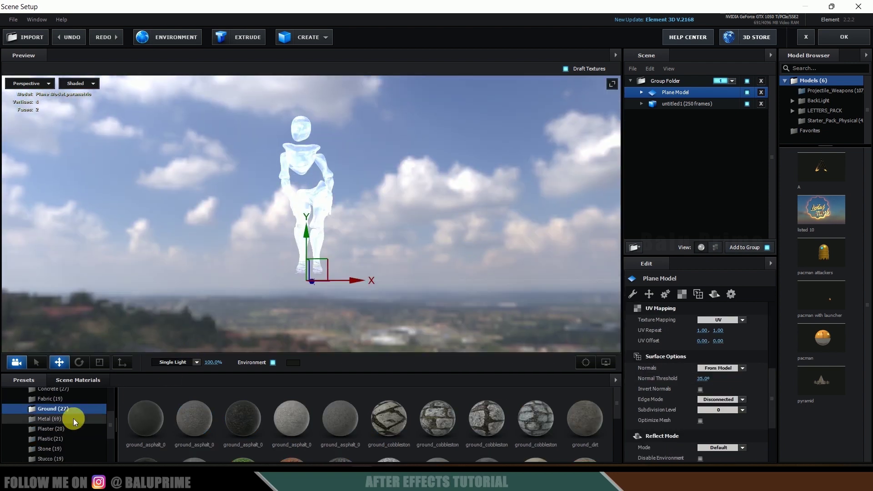
Apply the darkest ground_asphalt preset from the Ground materials to the plane model
click(56, 408)
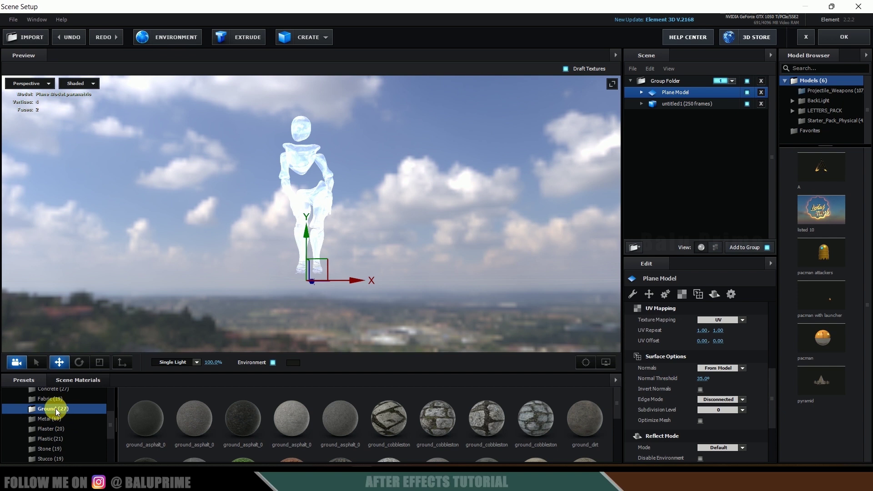
scroll(261, 422, down, 1)
scroll(261, 422, up, 1)
drag(250, 425, 677, 91)
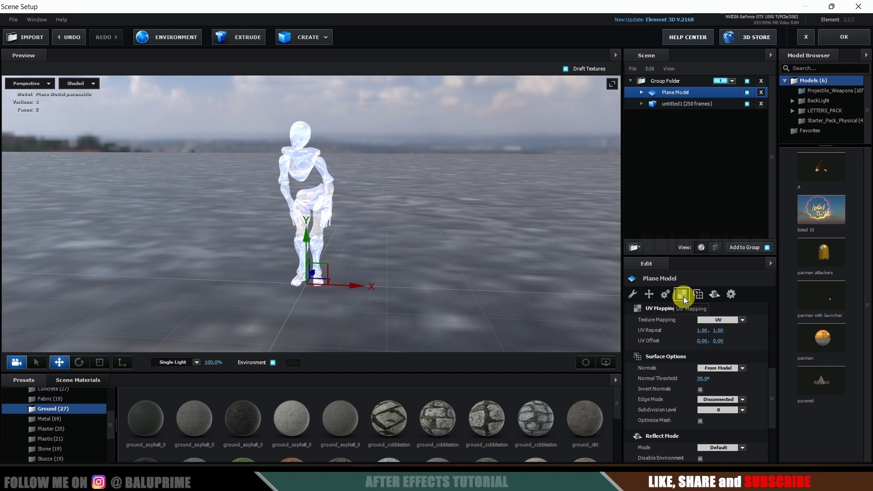
Set the plane model's UV Repeat to 30.00 in both directions to tile the asphalt texture more finely
click(702, 331)
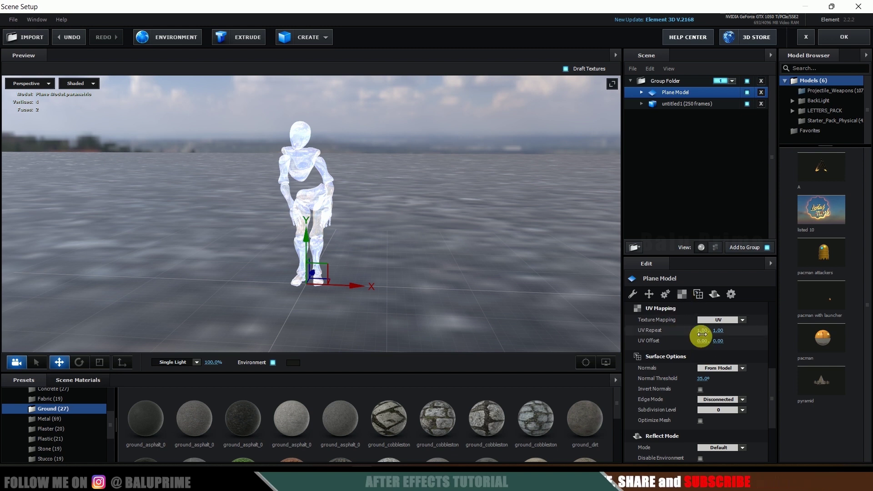
text(30)
key(Return)
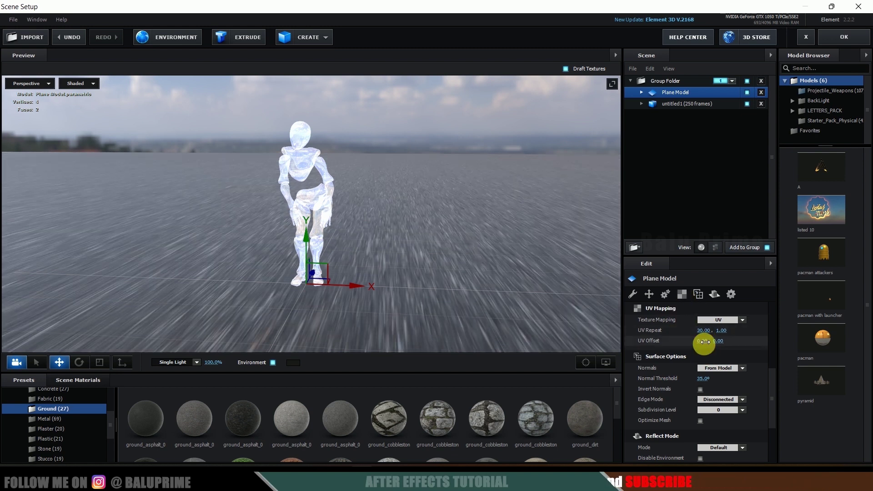
click(725, 335)
text(30)
key(Return)
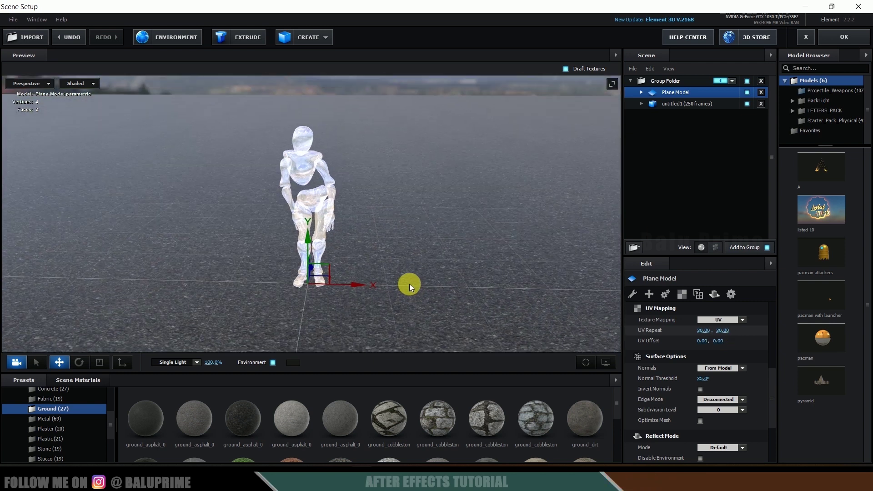
click(406, 289)
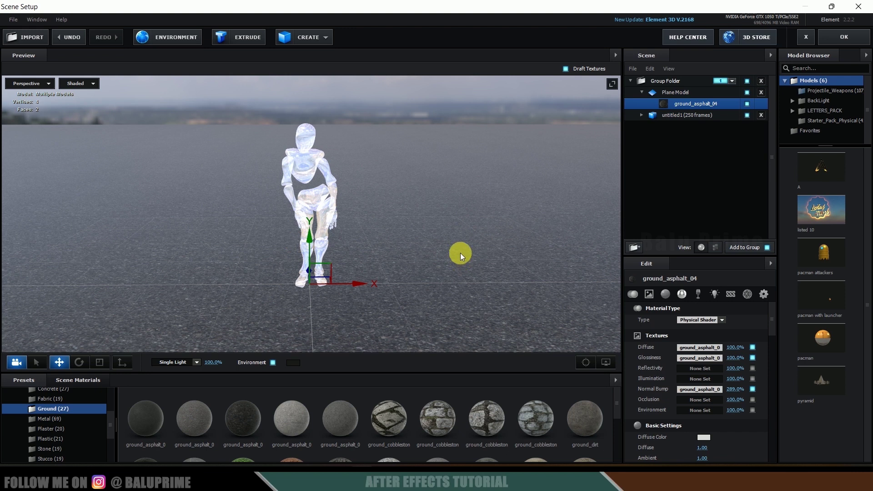
Add a second group folder to the scene and assign it to group 2
click(635, 247)
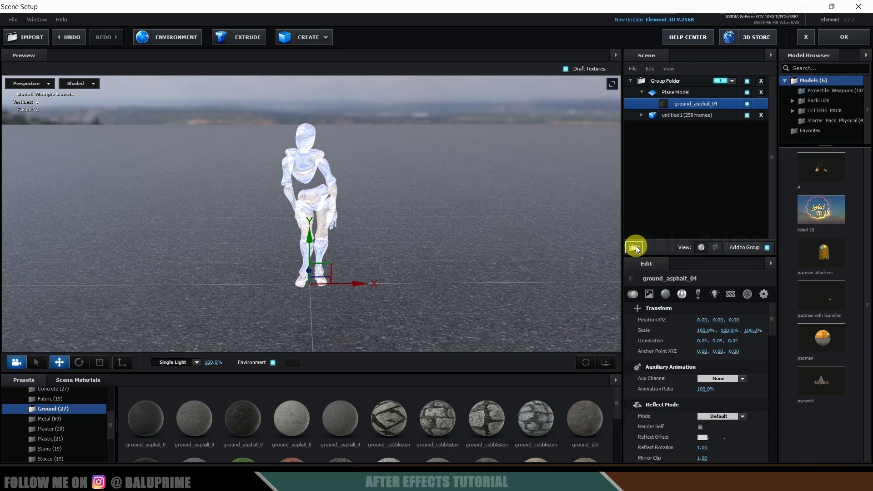
click(669, 93)
drag(668, 93, 670, 192)
click(730, 126)
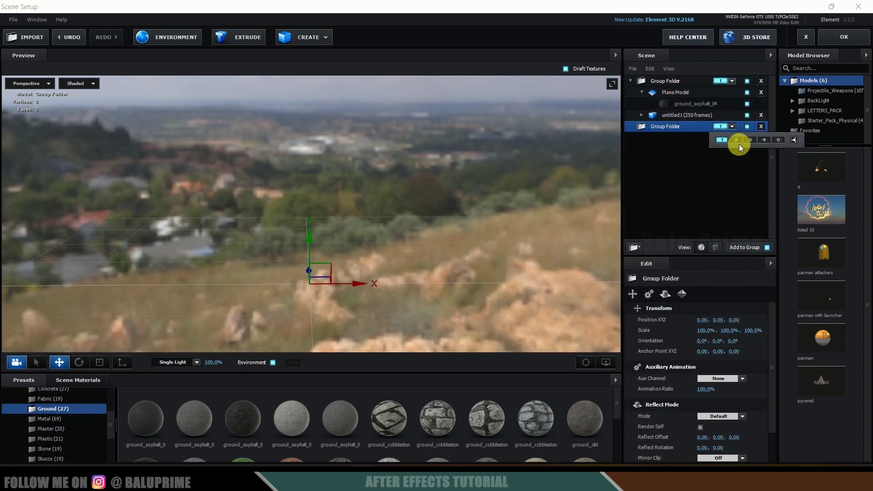
click(664, 140)
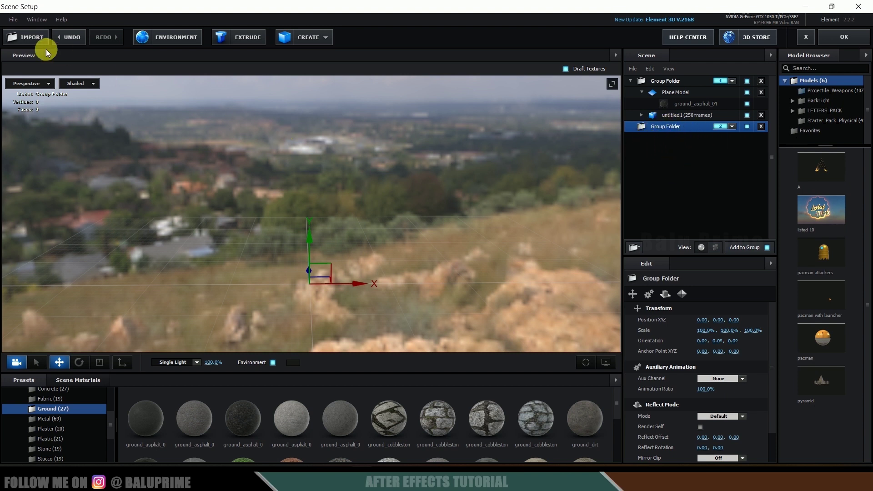
Import untitled1.obj from the Glass\2 folder as a 3D sequence with Bottom force alignment into the second group, and normalize its size
click(16, 20)
mouse_move(89, 34)
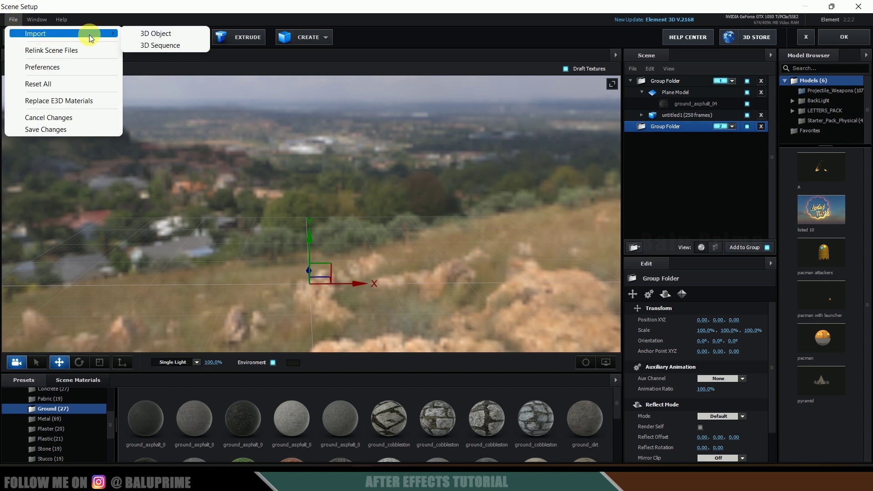
click(163, 49)
click(142, 143)
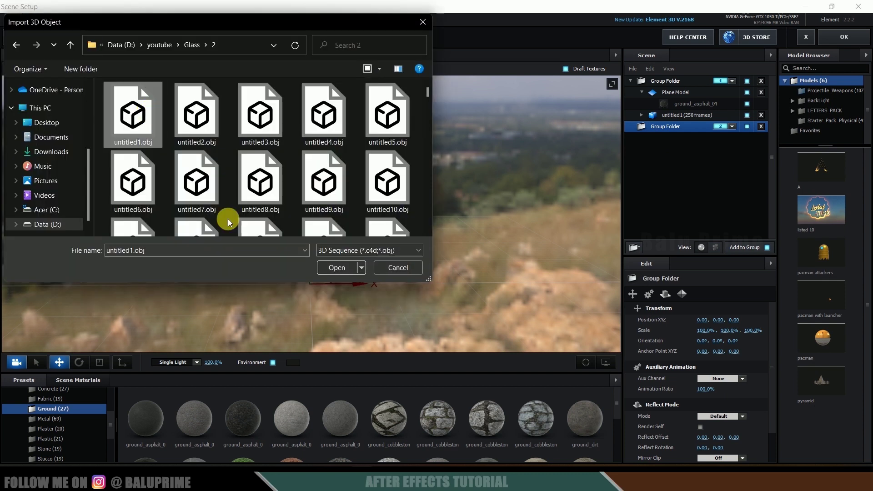
click(343, 266)
click(480, 276)
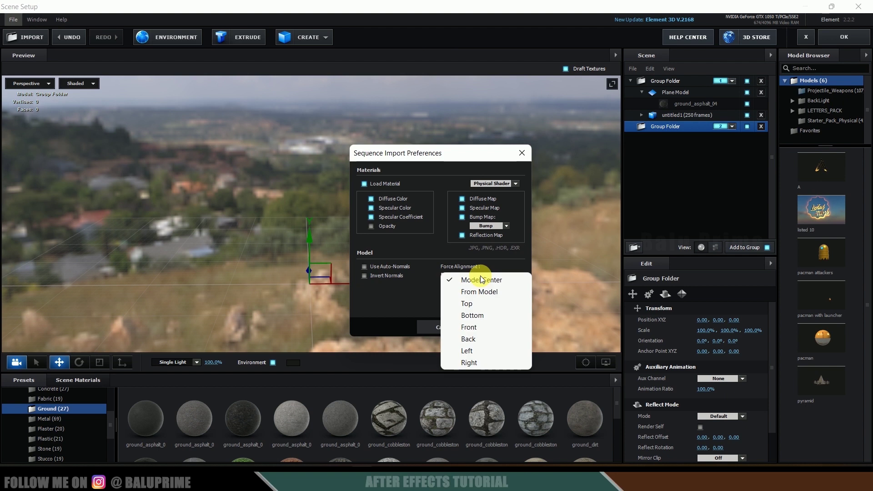
click(473, 316)
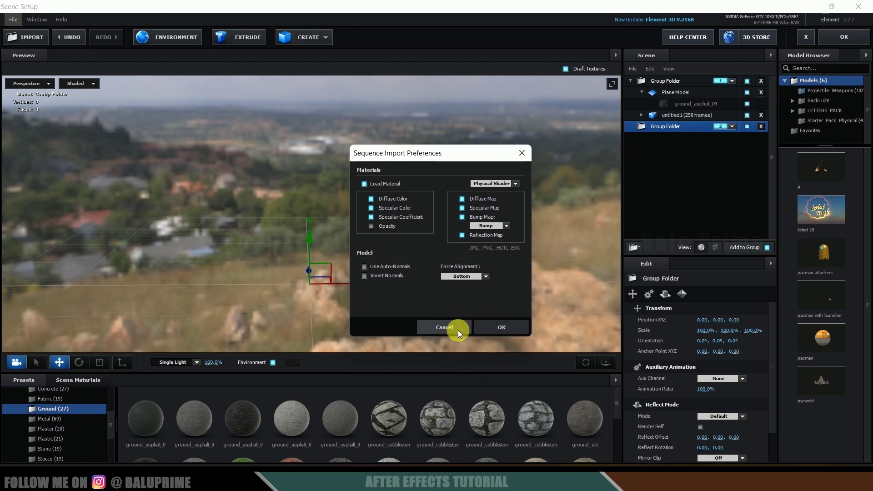
click(502, 327)
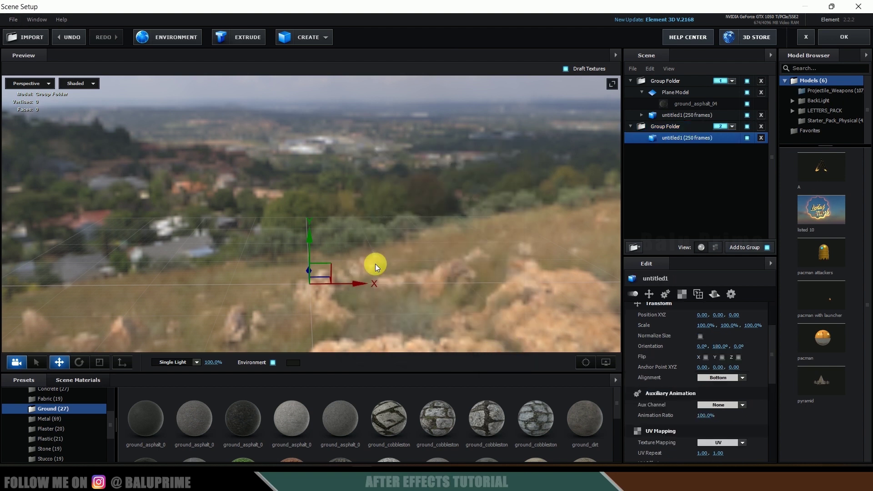
click(700, 336)
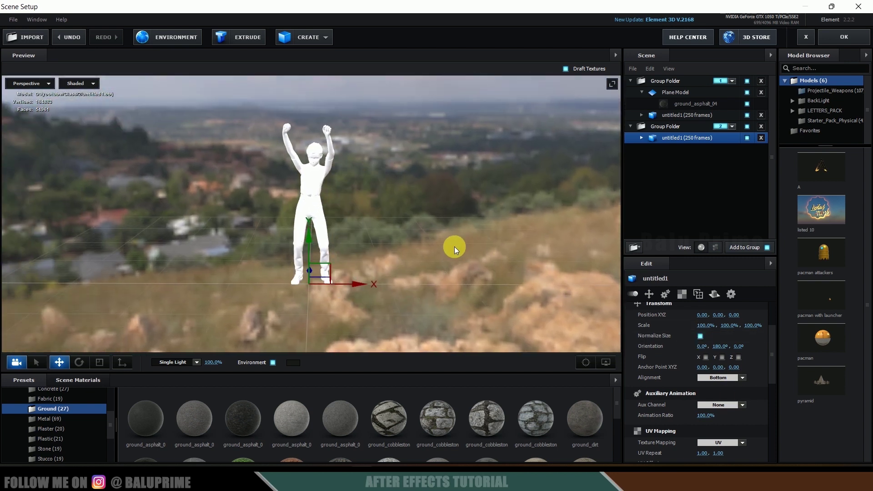
scroll(446, 250, up, 3)
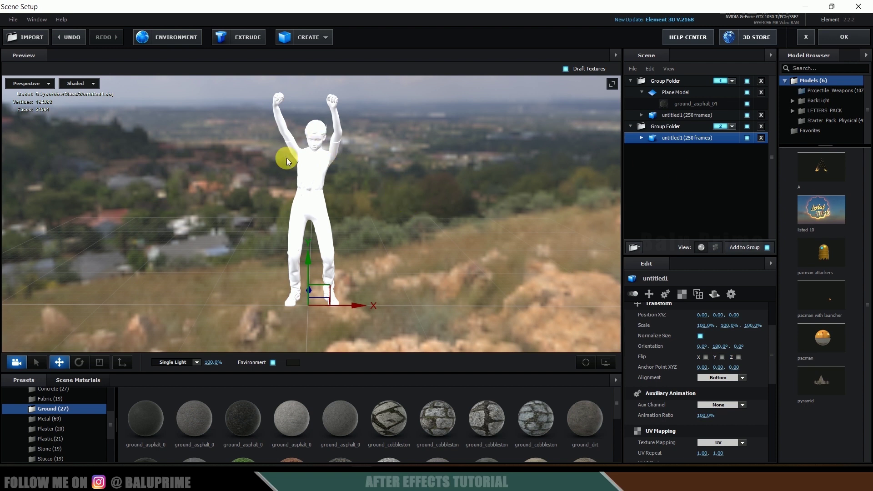
Load Ch22_1001_Diffuse.png from the Cheering (1)\textures folder as the Ch22_body material's diffuse texture
click(641, 137)
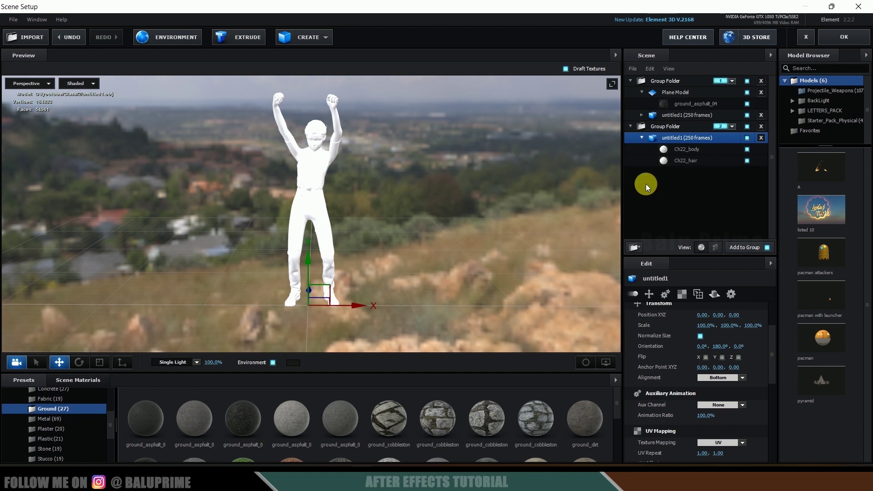
click(688, 150)
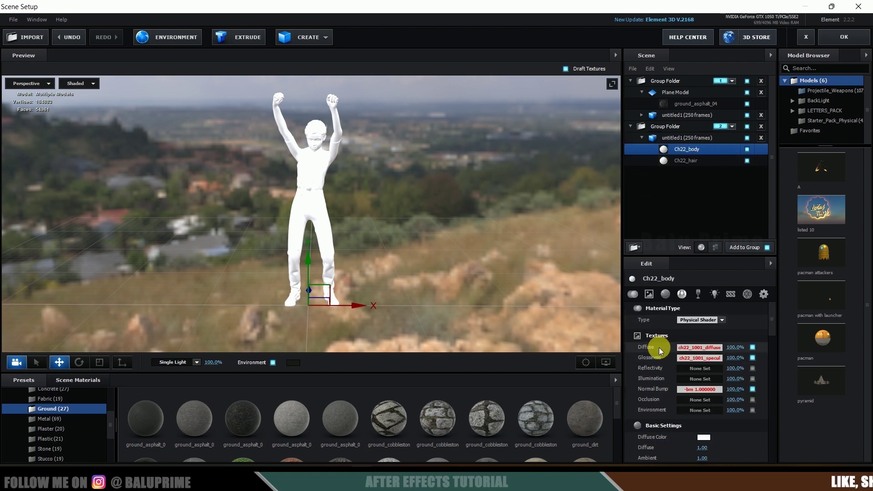
click(691, 347)
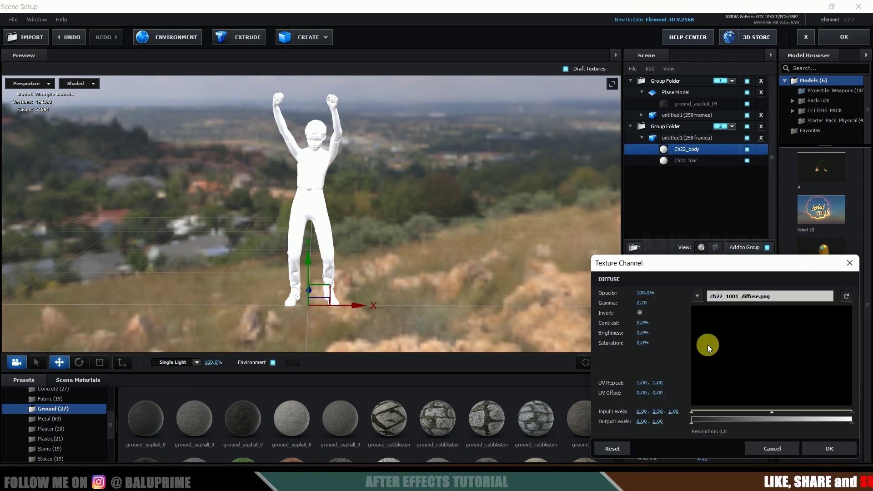
click(735, 294)
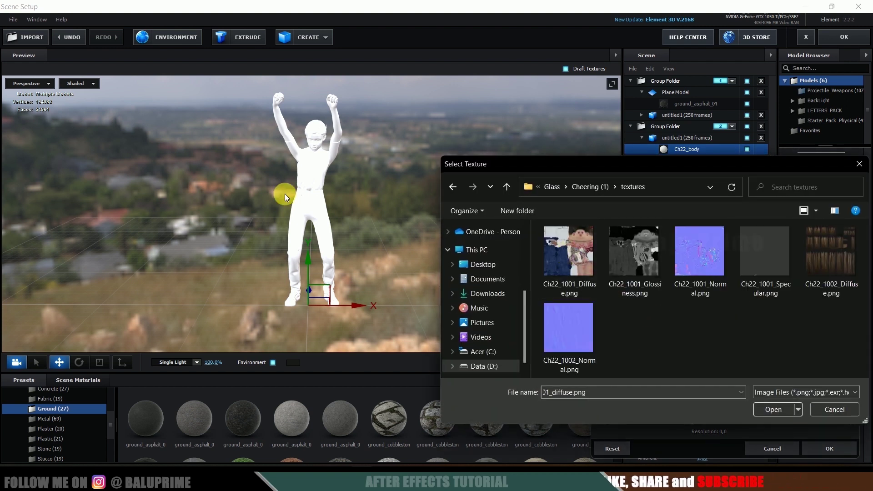
click(568, 268)
click(779, 407)
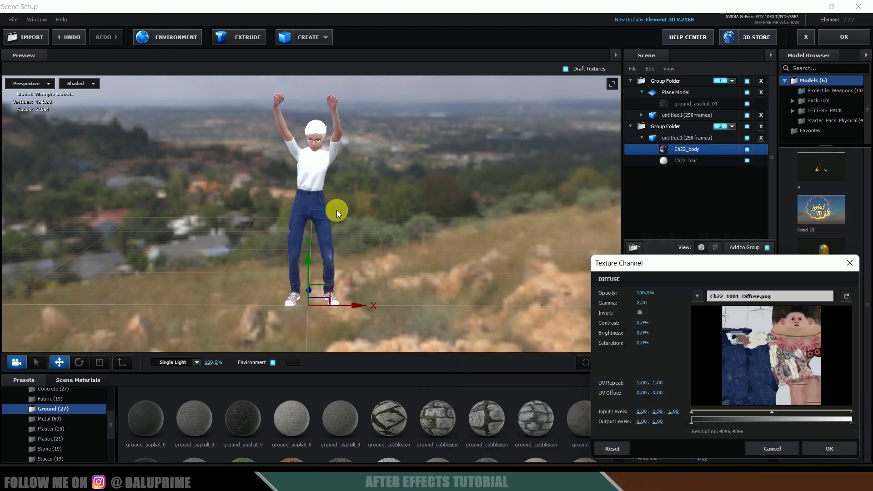
click(833, 449)
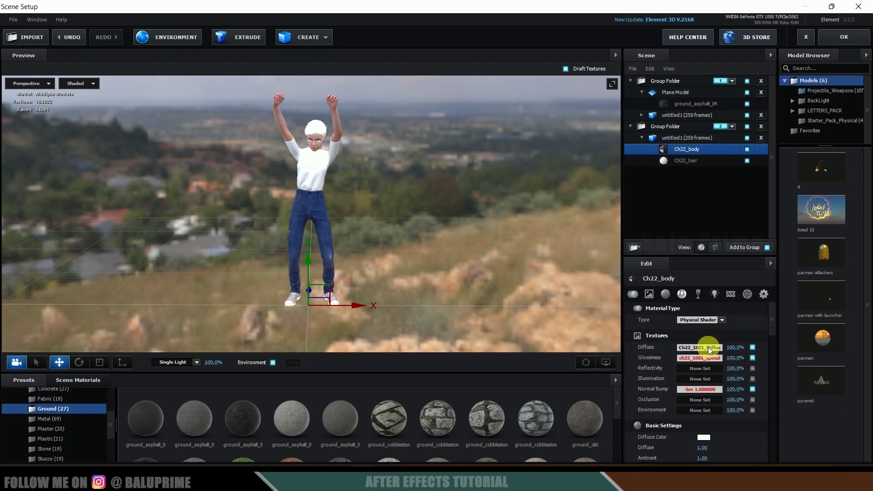
Load Ch22_1001_Glossiness.png from the Cheering (1)\textures folder as the Ch22_body material's glossiness texture
click(702, 356)
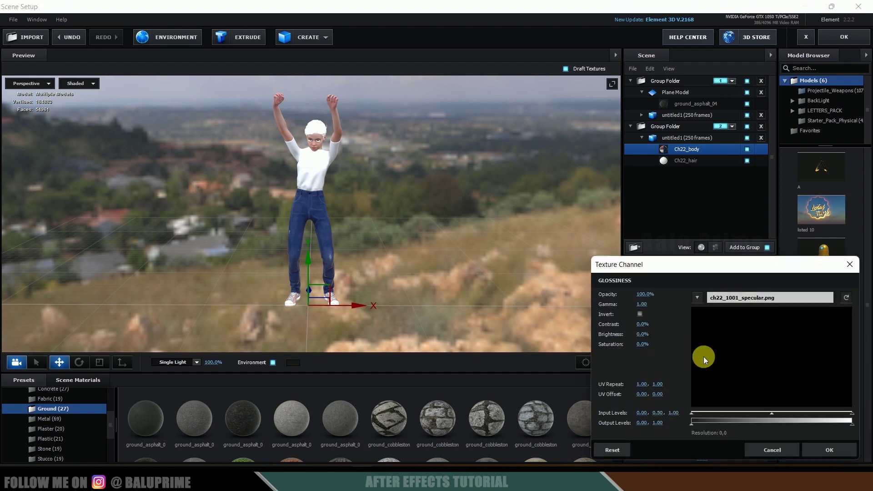
click(752, 296)
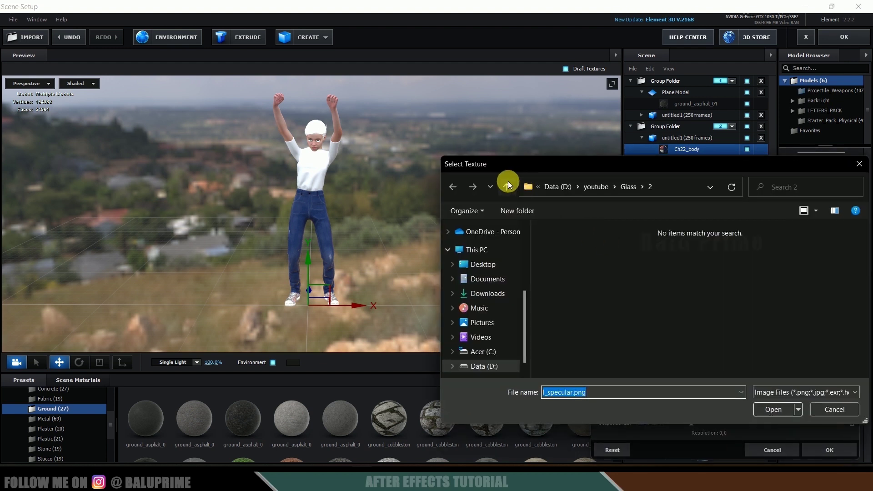
click(508, 183)
click(577, 341)
double_click(577, 340)
double_click(576, 242)
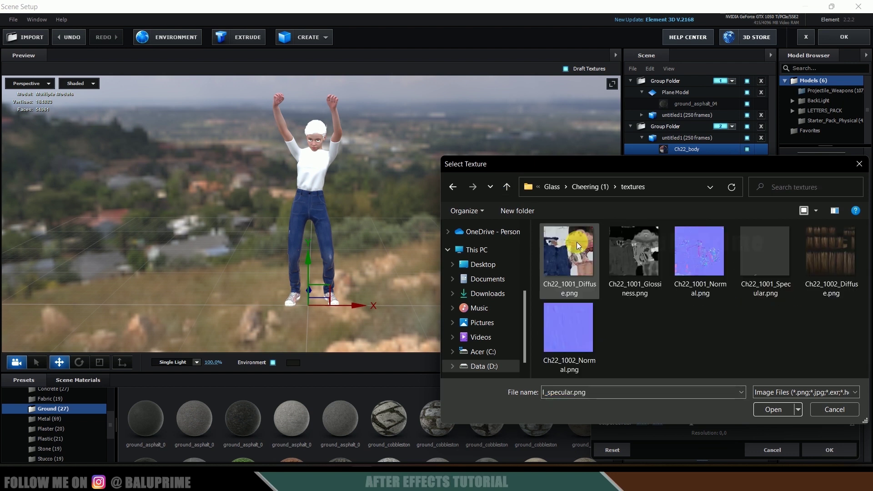
click(649, 283)
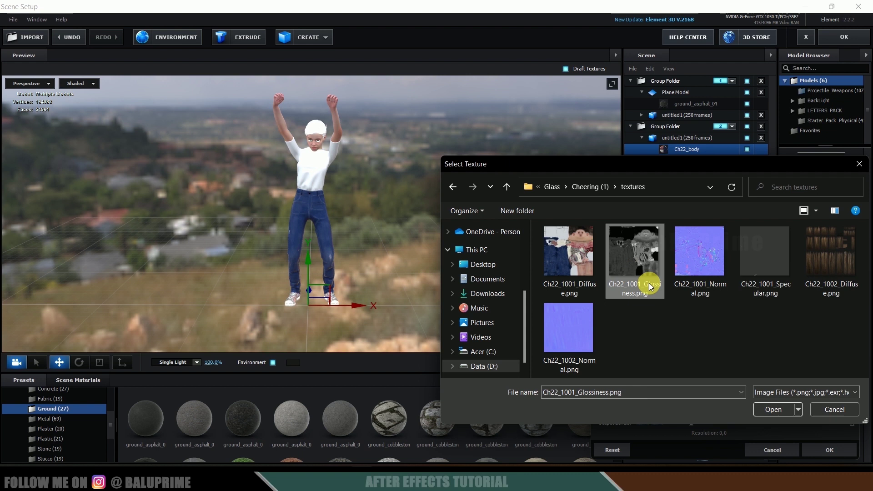
click(775, 410)
click(827, 452)
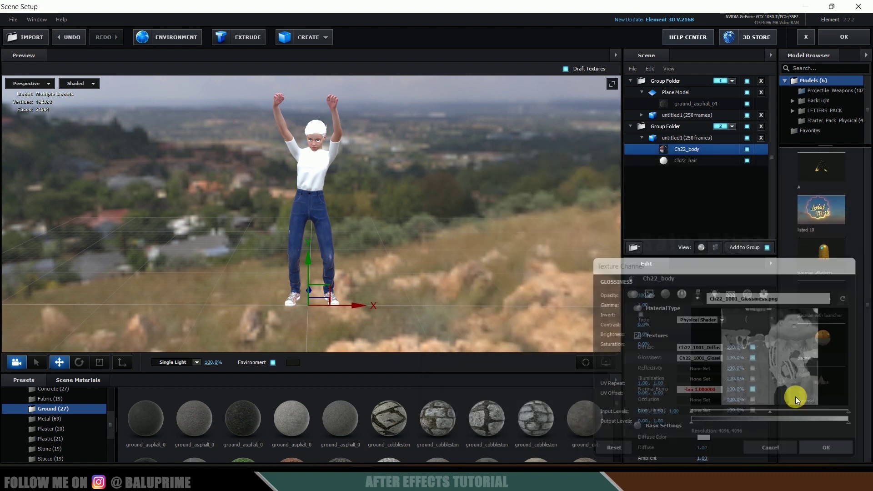
Load Ch22_1001_Normal.png from the Cheering (1)\textures folder as the Ch22_body material's normal bump texture
click(695, 388)
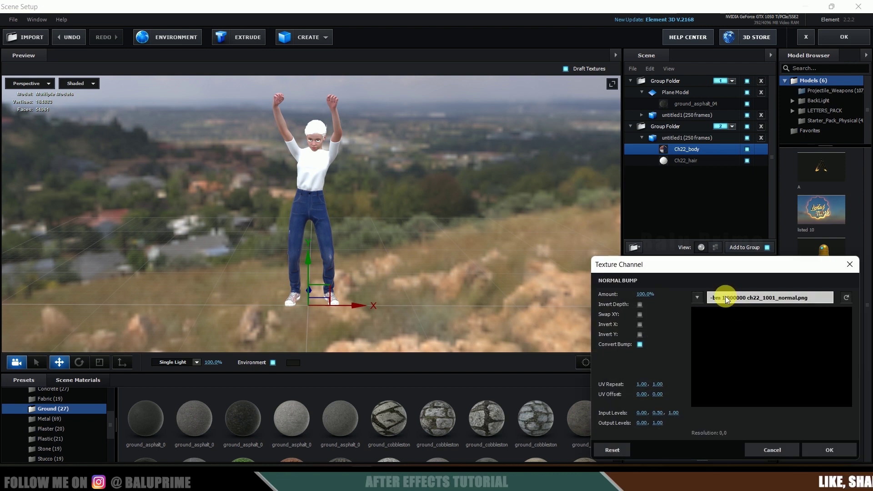
click(725, 296)
click(504, 186)
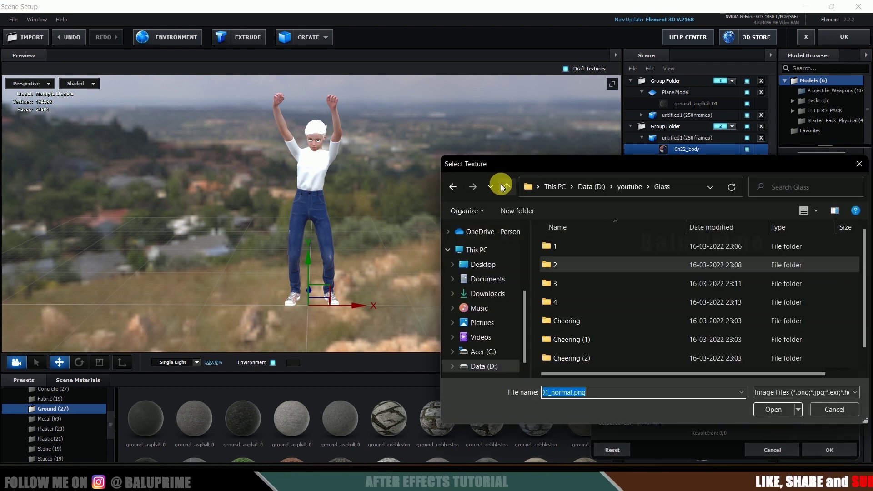
double_click(569, 339)
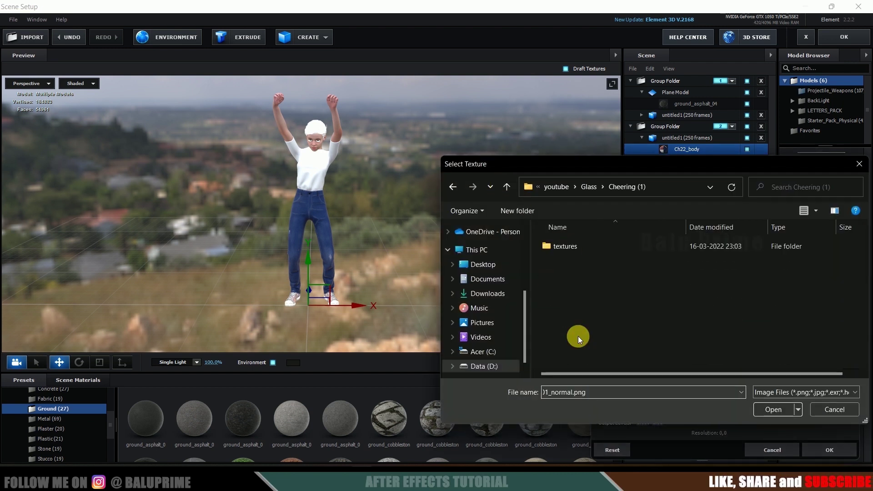
double_click(569, 248)
click(719, 277)
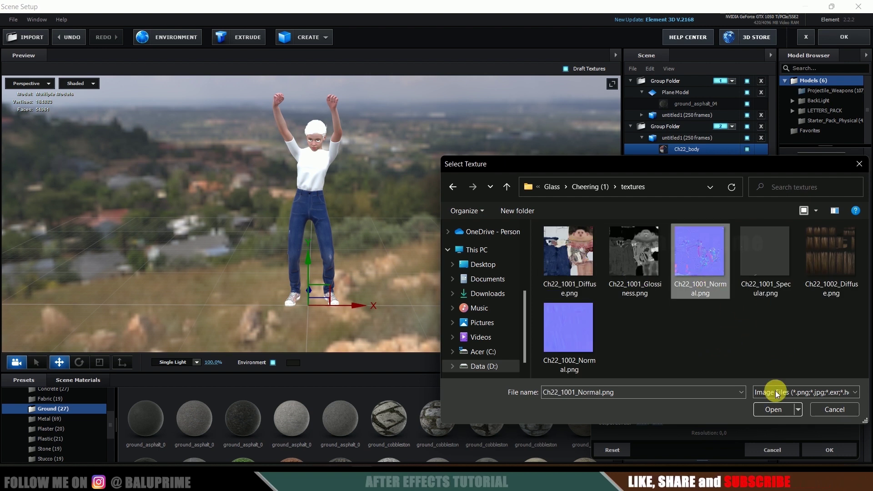
click(774, 410)
click(833, 449)
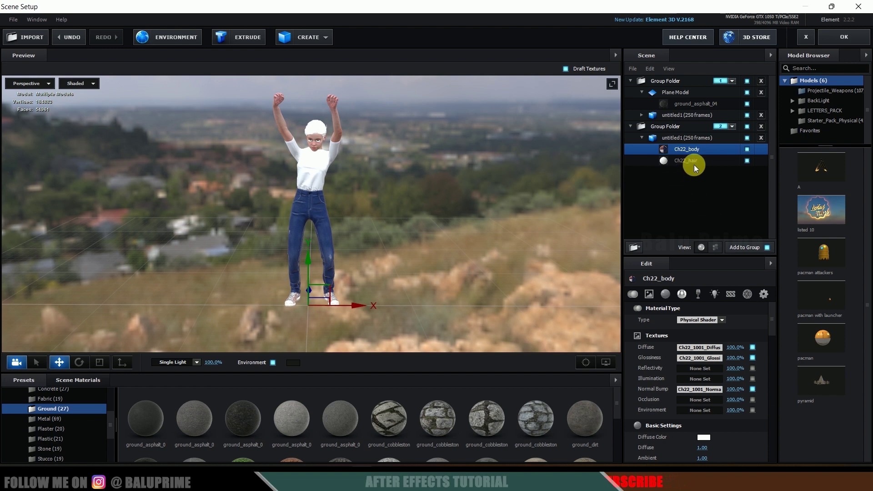
Load Ch22_1002_Diffuse.png from the Cheering (1)\textures folder as the Ch22_hair material's diffuse texture
click(702, 159)
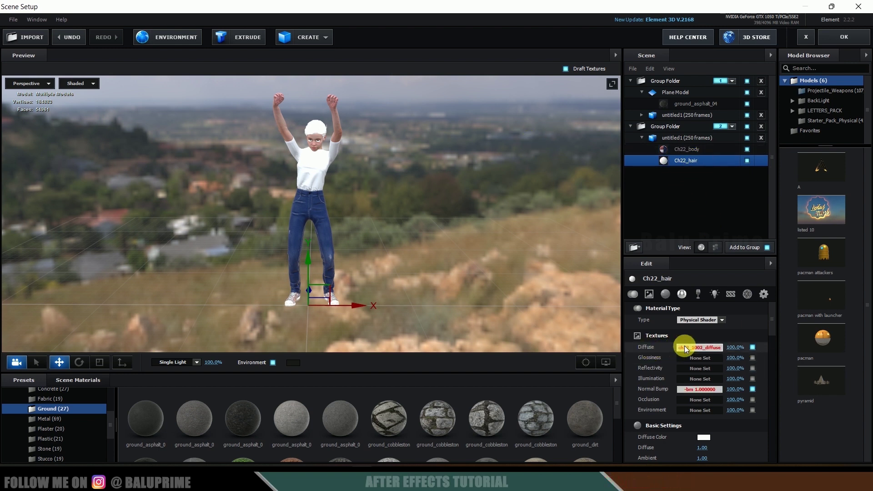
click(699, 347)
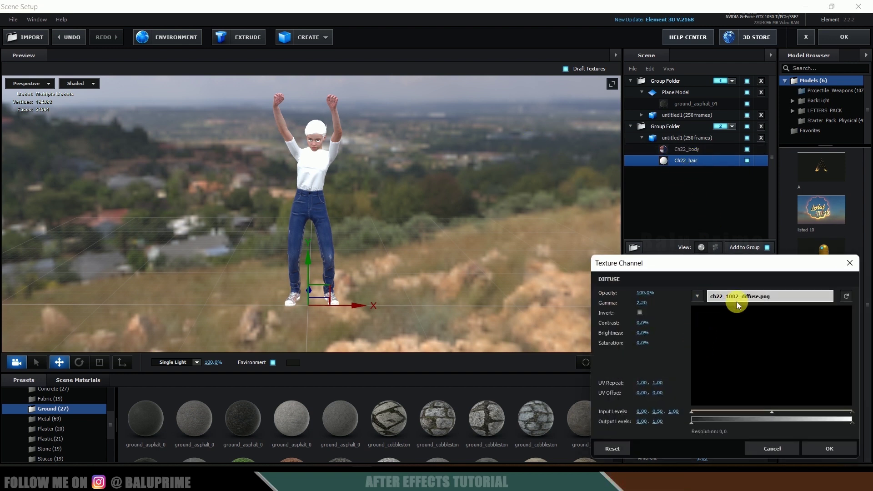
click(728, 296)
click(510, 185)
click(585, 339)
double_click(585, 338)
double_click(581, 246)
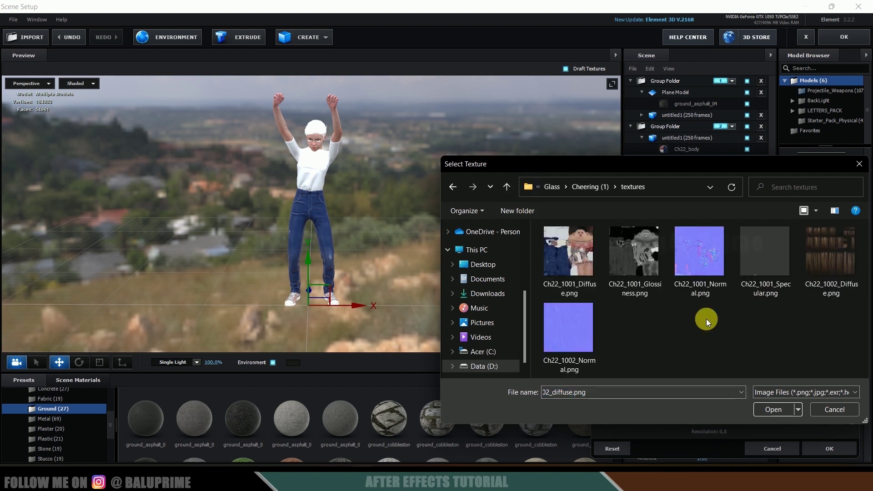
click(823, 274)
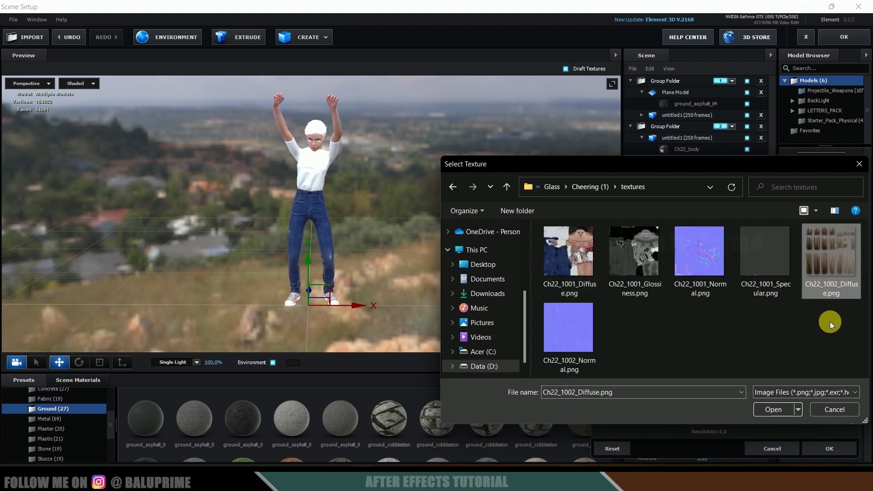
click(783, 406)
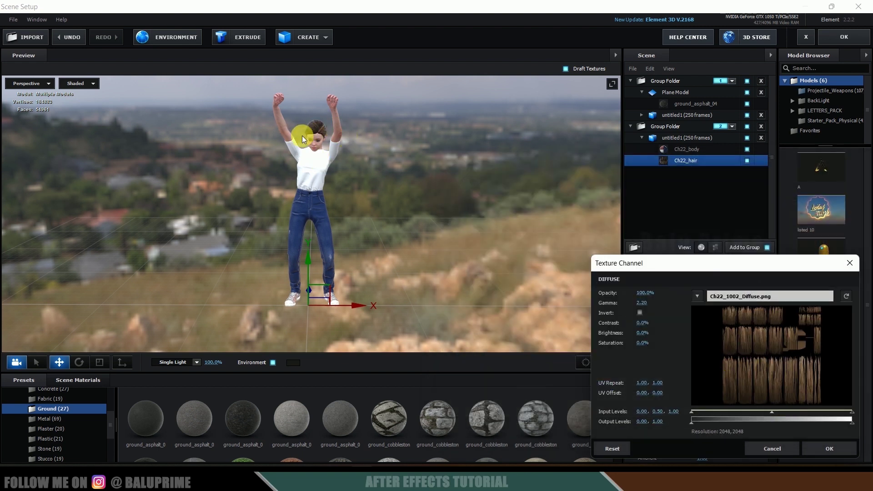
click(828, 448)
mouse_move(417, 184)
mouse_down()
mouse_move(498, 198)
mouse_move(424, 193)
mouse_up()
scroll(420, 208, up, 3)
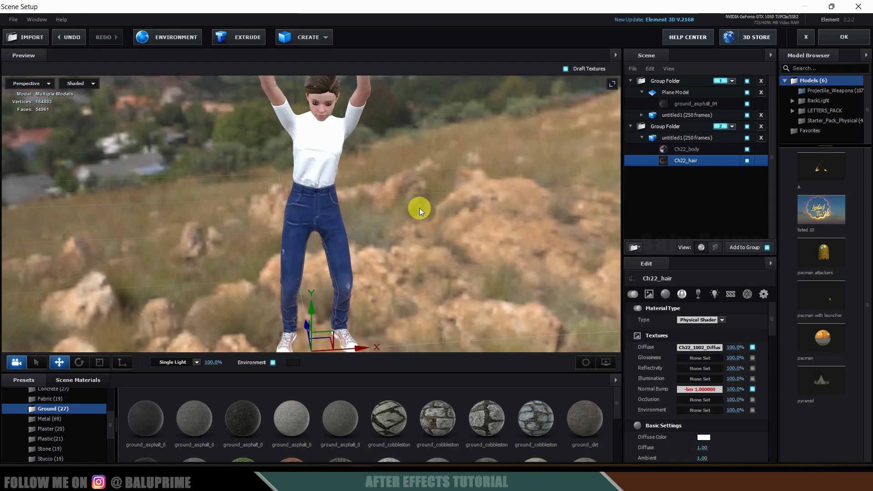
drag(378, 144, 326, 130)
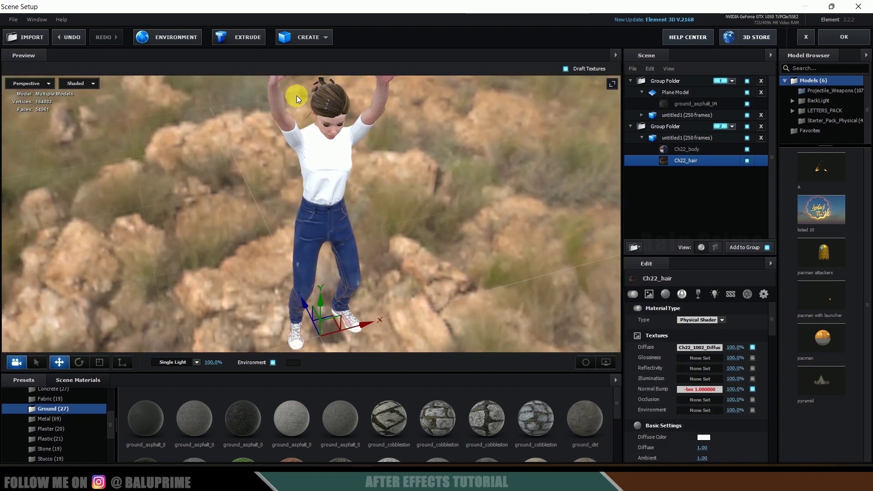
drag(406, 219, 380, 236)
Import the untitled1.obj sequences from the Glass\3 and Glass\4 folders into the second group, and make all three sequences visible
click(642, 138)
click(655, 138)
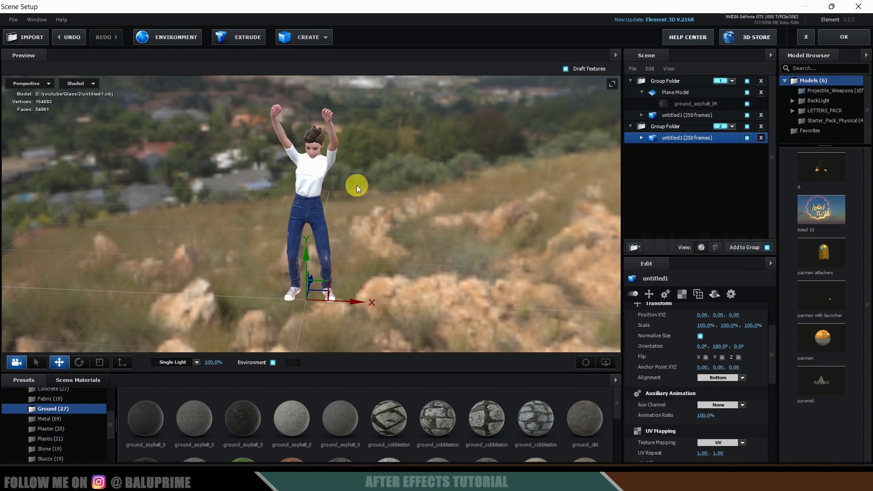
click(29, 37)
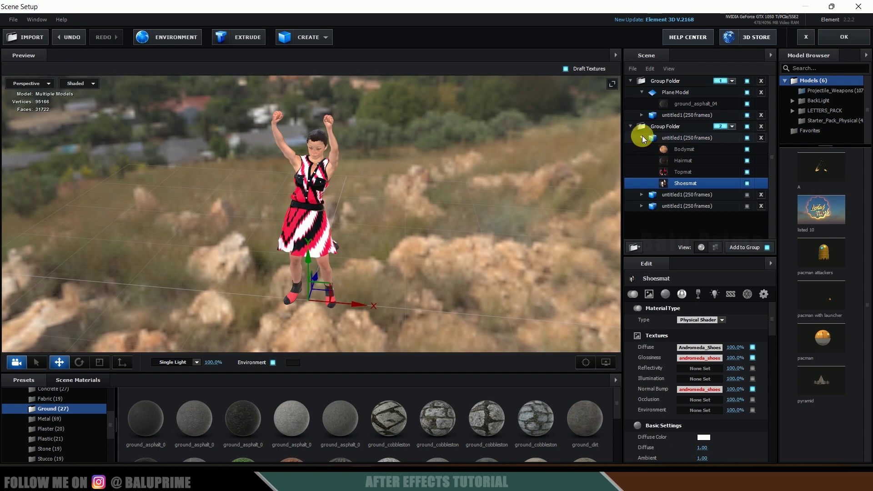
click(642, 137)
click(655, 138)
click(747, 161)
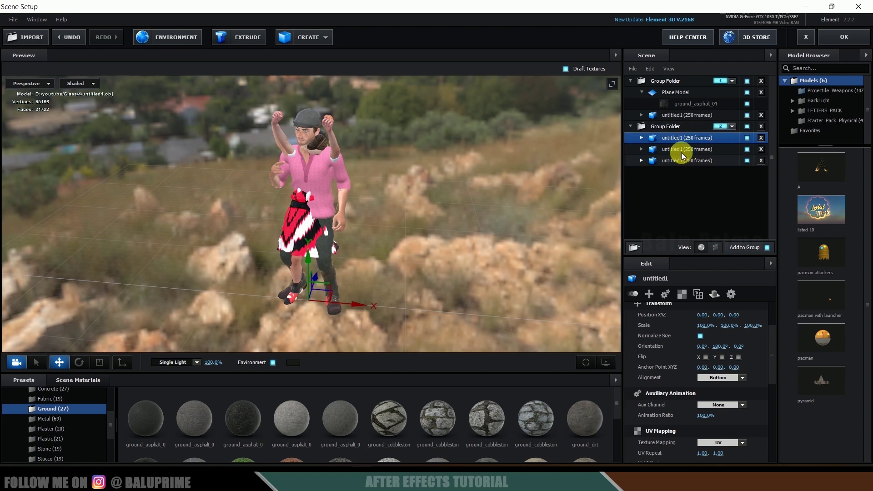
Assign the first, second and third sequences of the second group to auxiliary animation Channel 1, Channel 2 and Channel 3 respectively
right_click(674, 137)
mouse_move(709, 240)
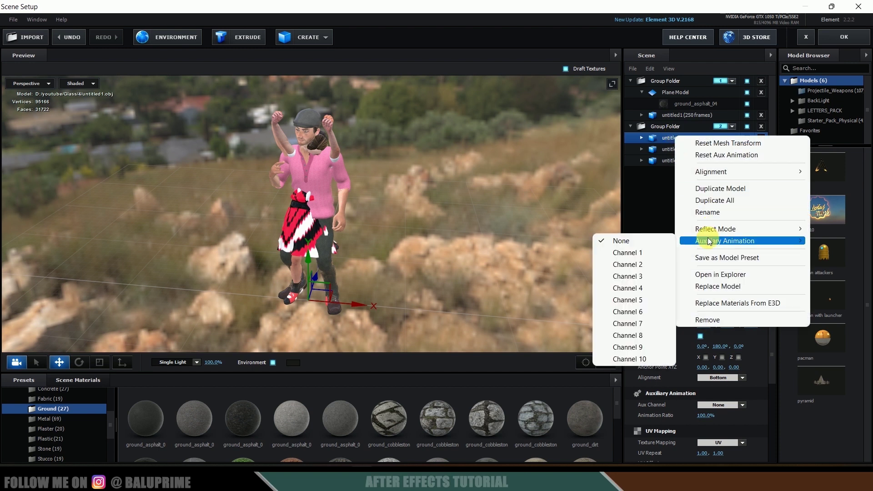
click(631, 264)
click(677, 151)
right_click(678, 151)
mouse_move(722, 259)
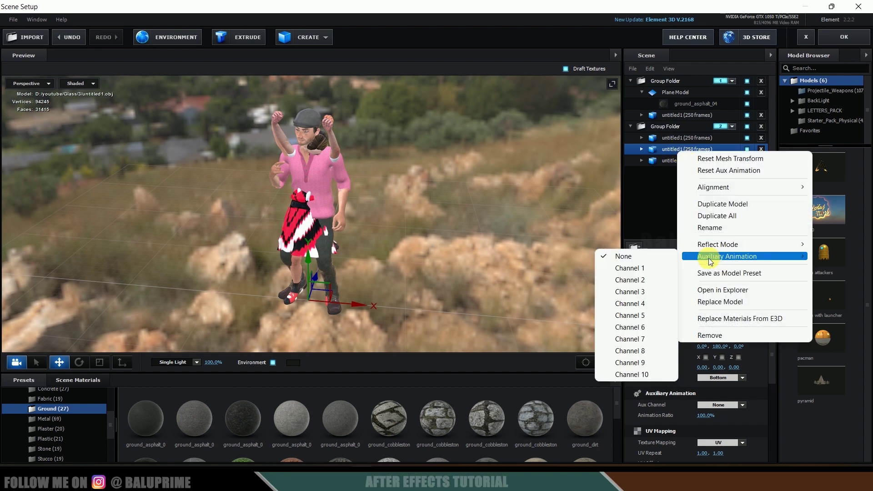
click(634, 278)
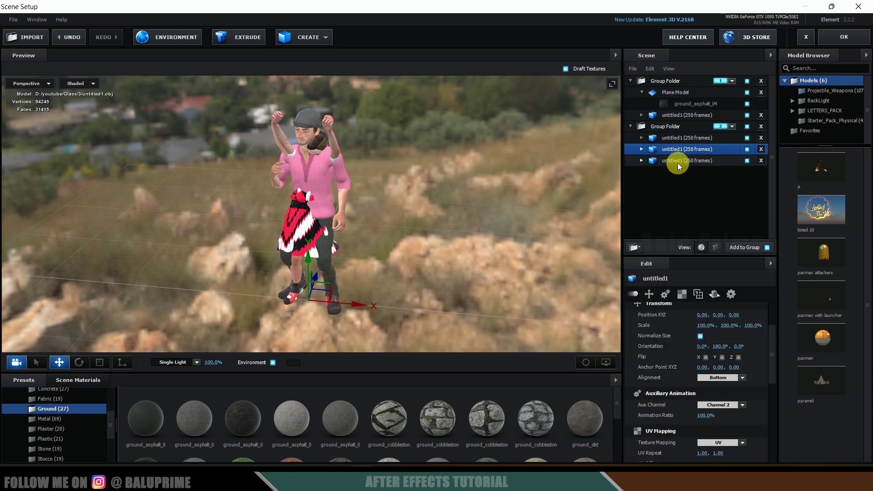
click(677, 161)
right_click(678, 162)
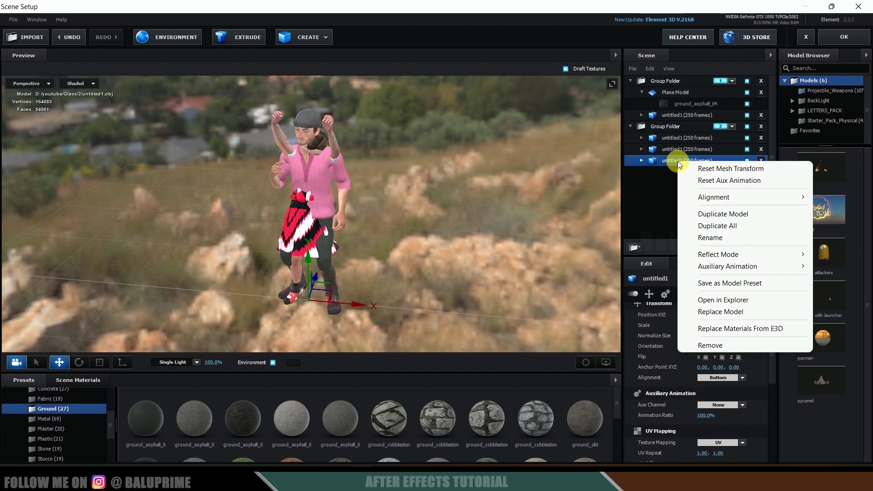
mouse_move(722, 266)
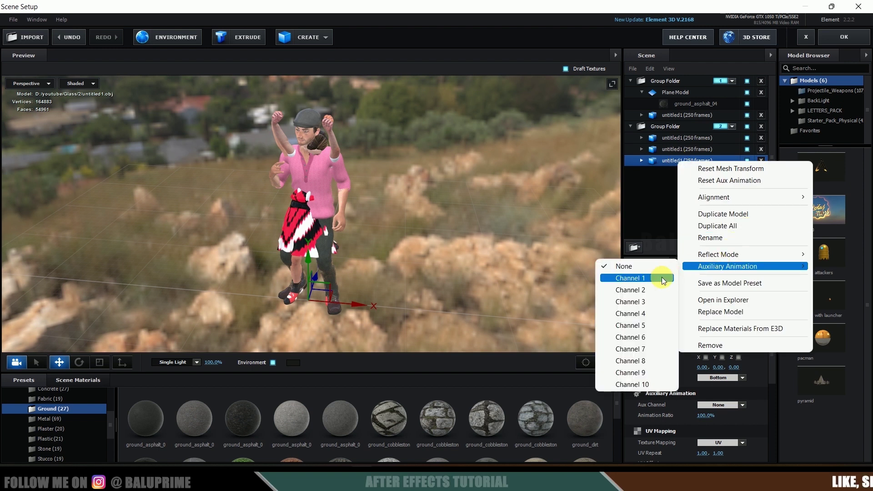
click(651, 302)
Shift the second group's first sequence to X position 0.02 and apply the scene setup
click(363, 306)
mouse_move(358, 304)
mouse_down()
mouse_move(251, 289)
mouse_move(361, 307)
mouse_move(362, 296)
mouse_up()
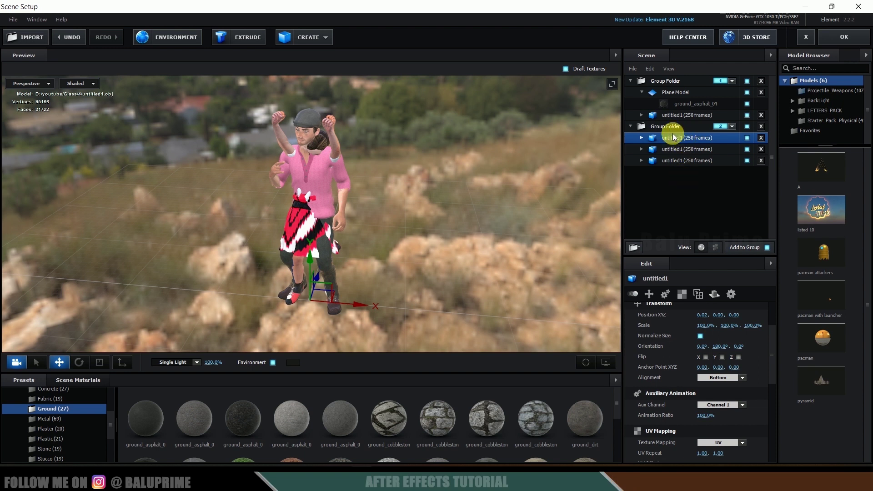
drag(484, 151, 456, 236)
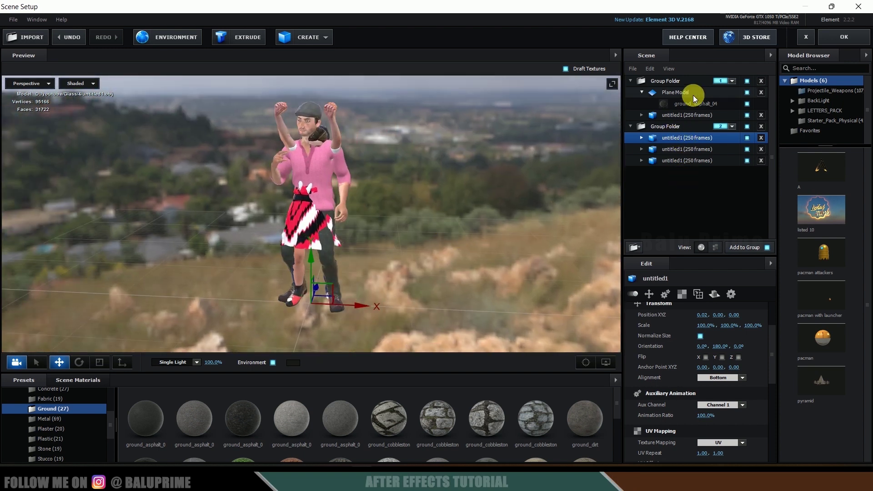
click(846, 38)
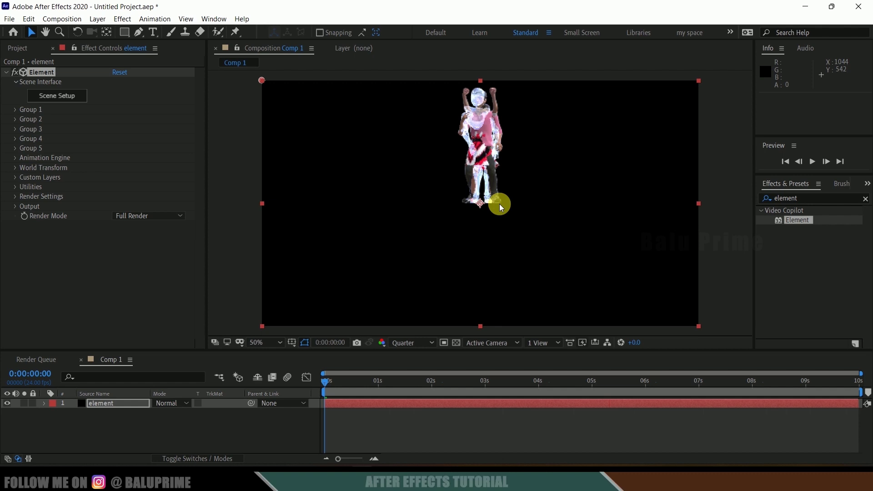
Add a two-node camera with the 35mm preset and orbit it to look down on the figures and ground plane
click(105, 23)
mouse_move(113, 31)
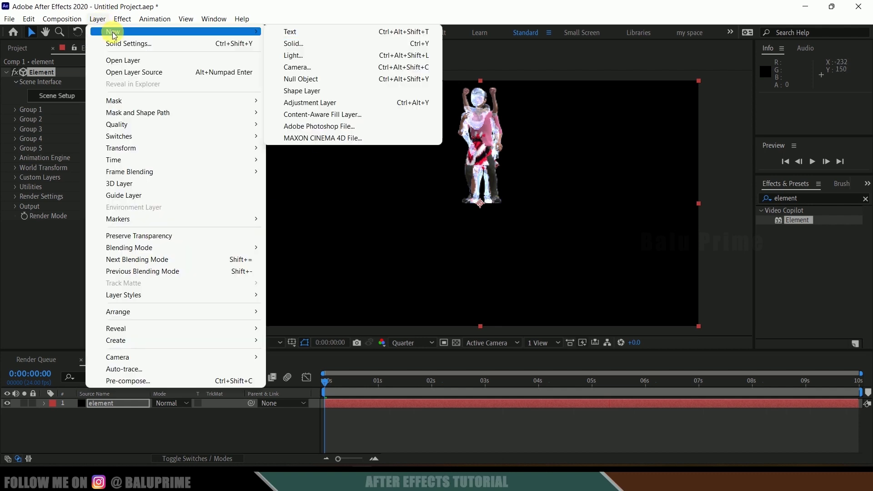
click(307, 67)
click(522, 151)
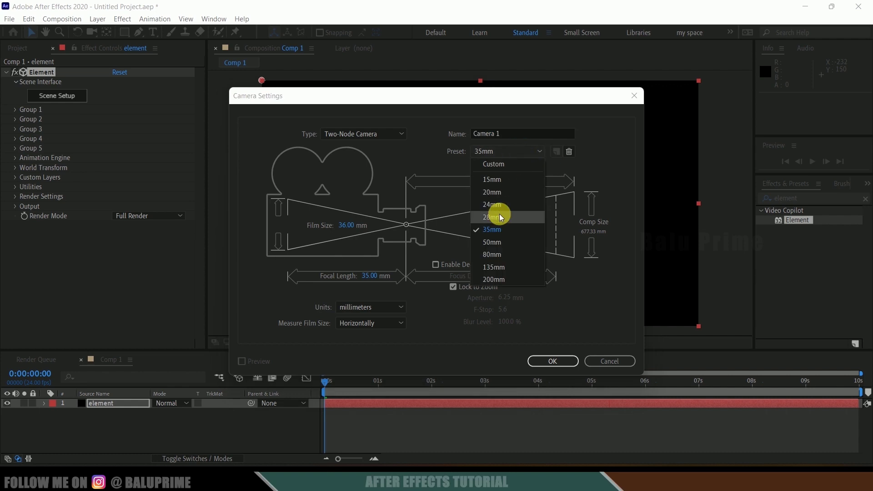
click(492, 228)
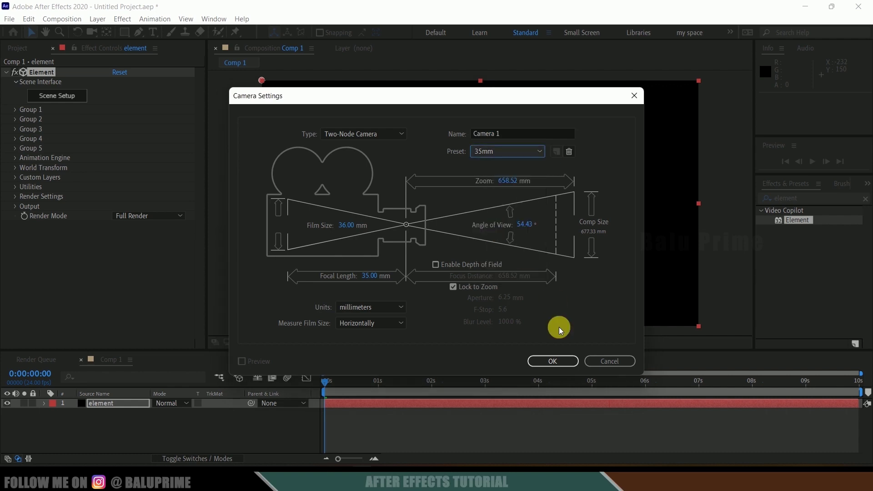
click(546, 367)
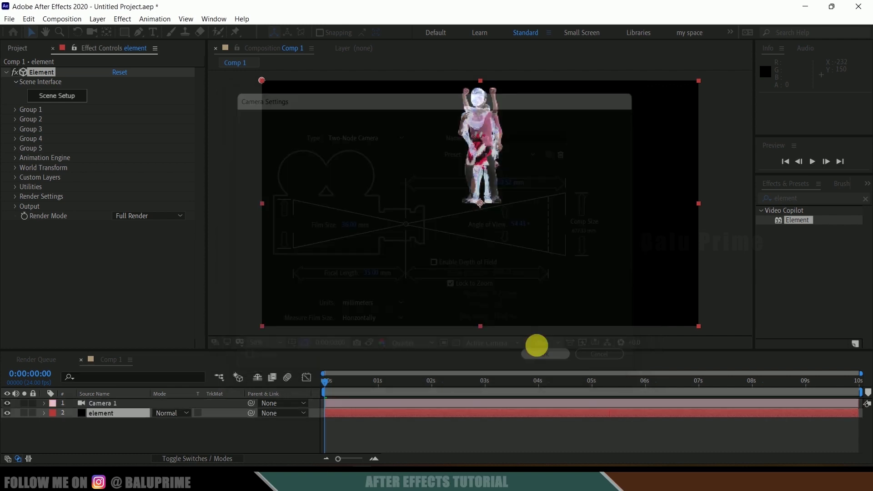
click(94, 32)
drag(478, 211, 479, 228)
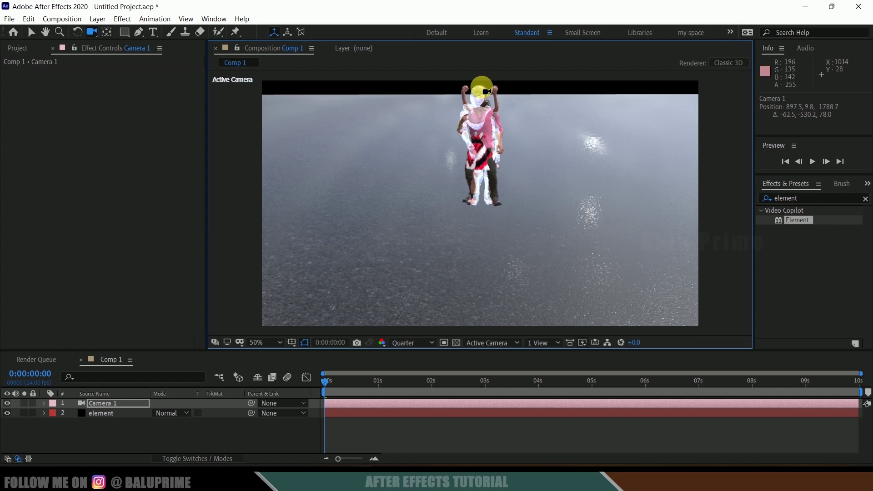
Set Group 2's particle replicator on the element layer to the Ring shape with a particle count of 5
click(109, 413)
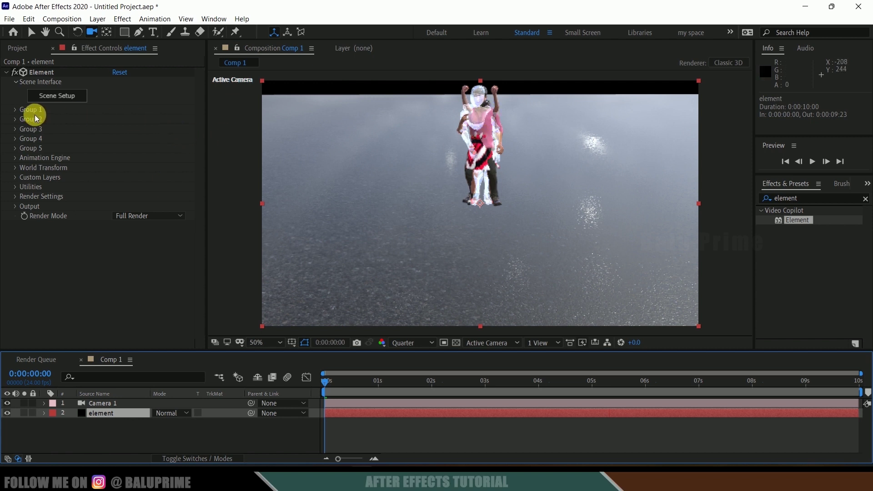
click(15, 119)
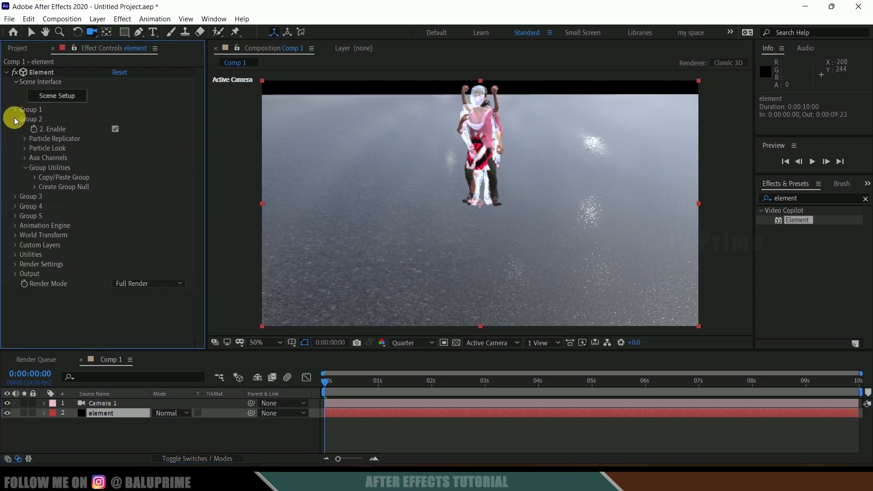
click(25, 138)
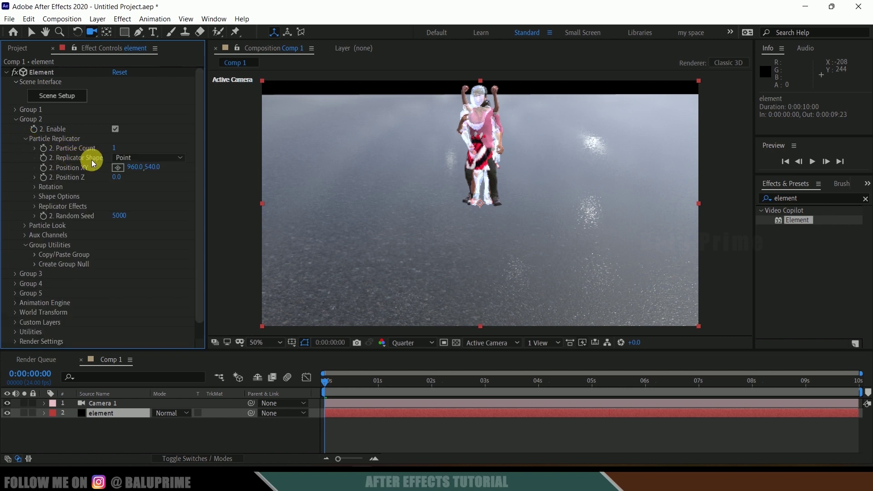
click(137, 157)
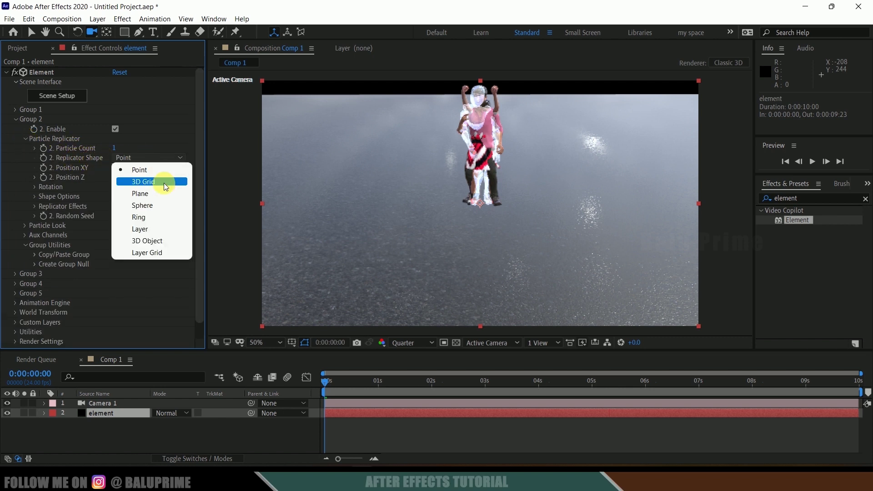
click(146, 221)
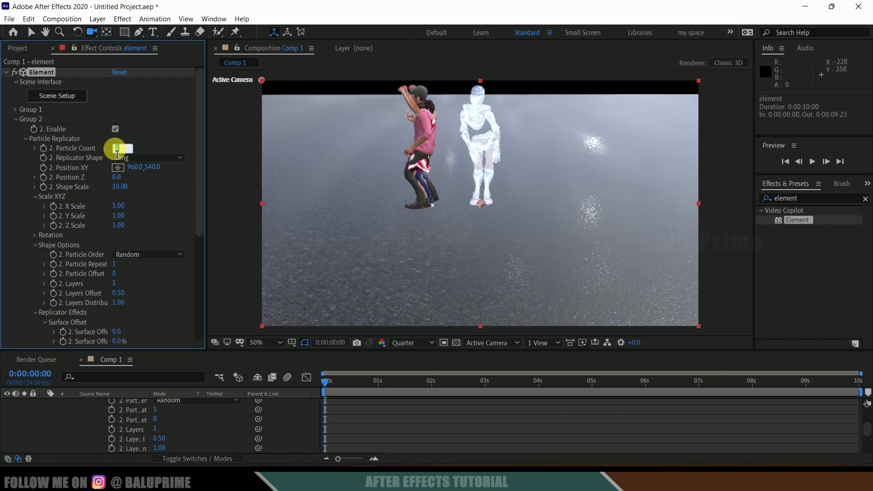
text(5)
key(Return)
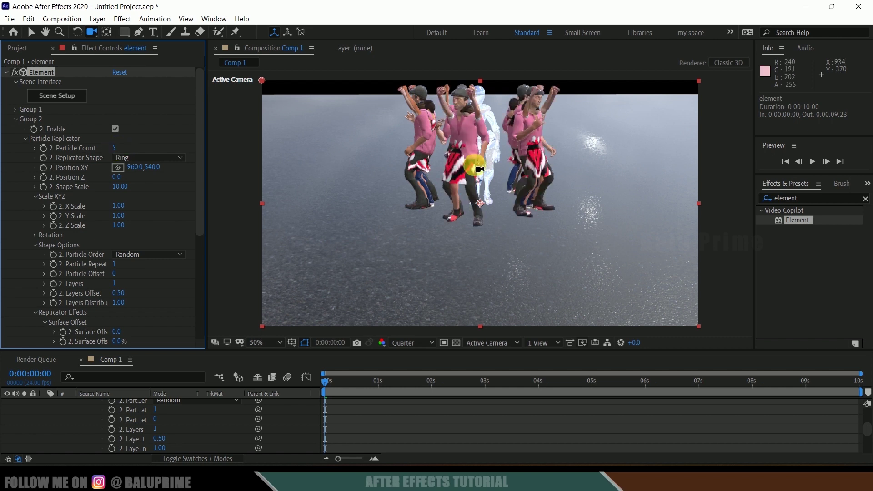
Orbit the camera higher above the ring and spread Group 2 with an X scale of 1.80 and Z scale of 1.90
drag(460, 119, 427, 125)
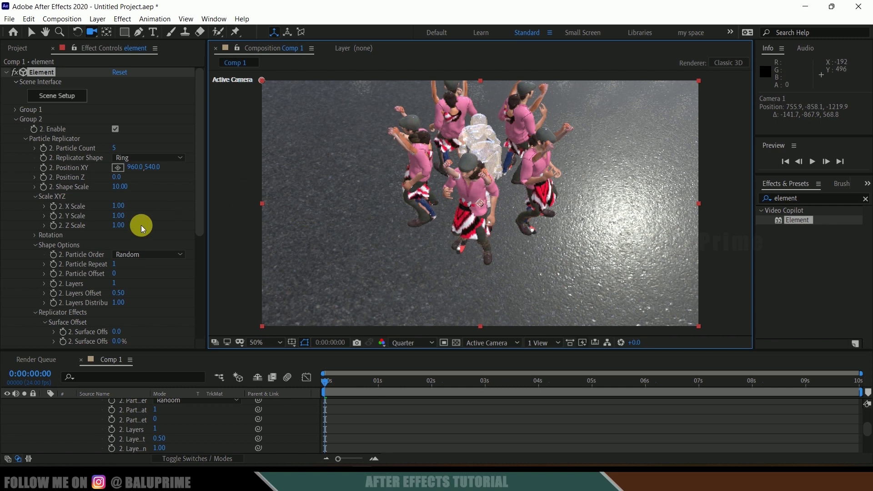
mouse_move(123, 210)
mouse_down()
mouse_move(152, 210)
mouse_move(123, 210)
mouse_move(131, 212)
mouse_move(125, 221)
mouse_up()
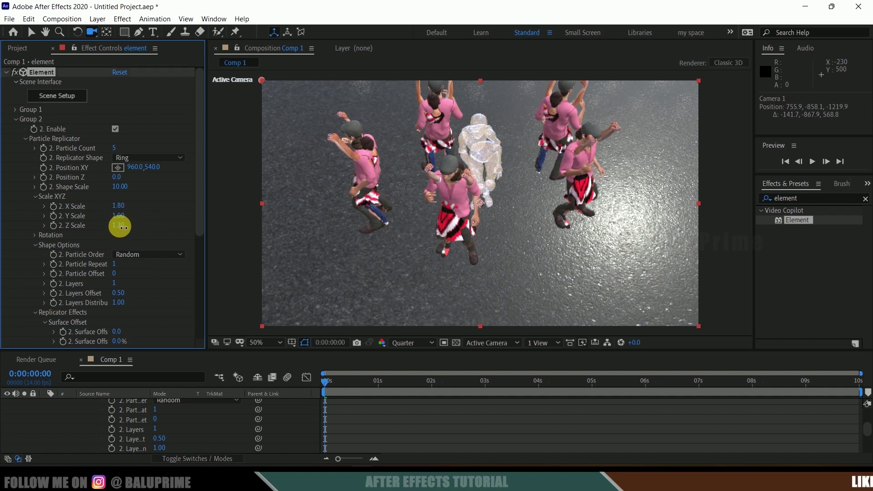
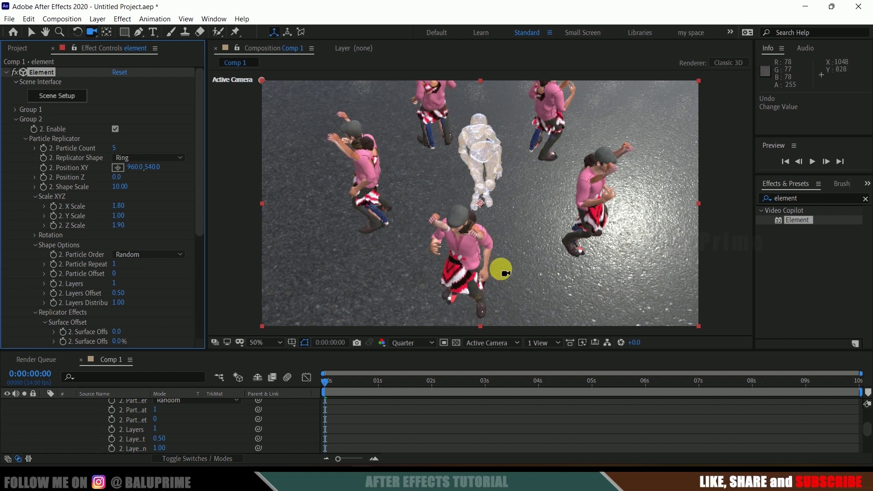
In Group 2's Aux Channel 1, set the X position to 1.19 and the Y rotation to 226°
scroll(96, 234, down, 5)
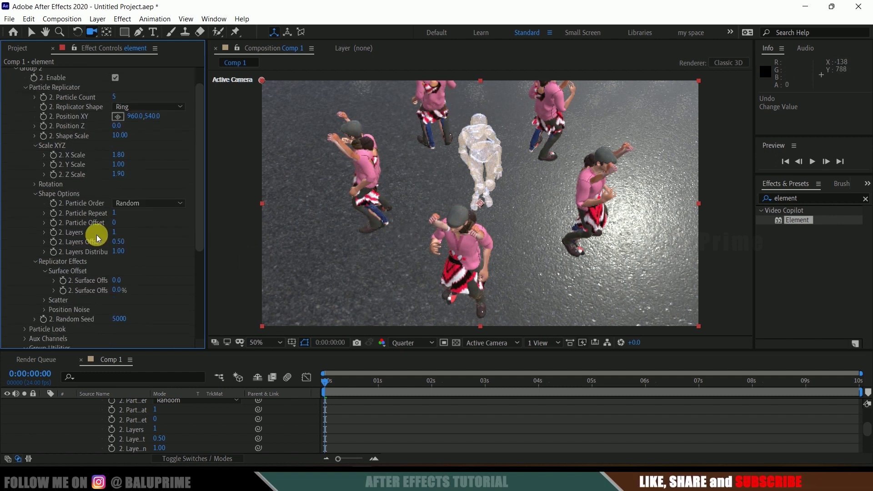
click(25, 218)
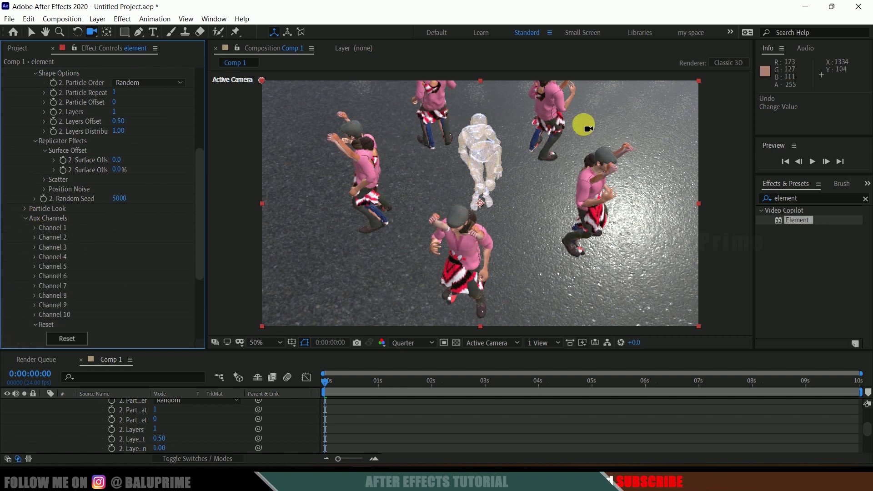
click(34, 227)
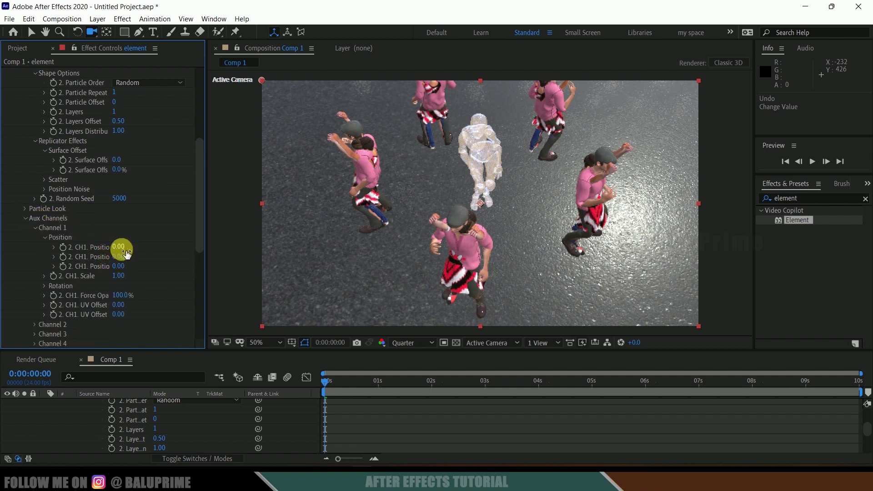
drag(129, 247, 190, 248)
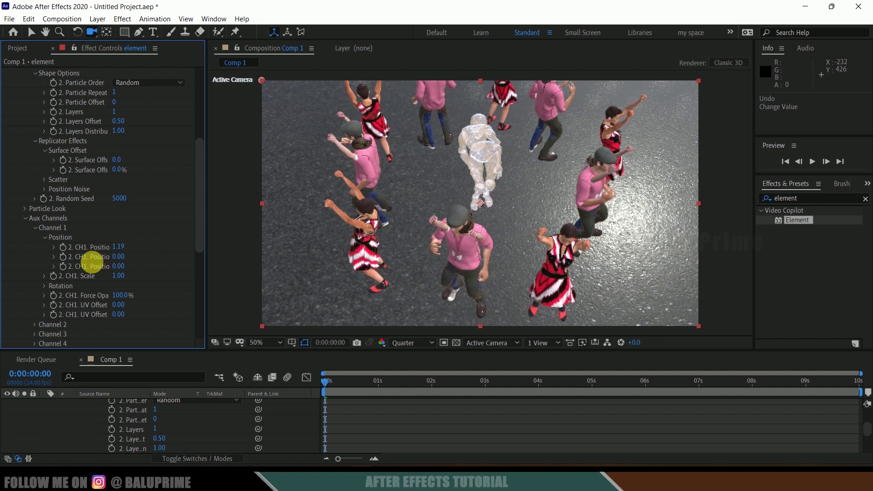
click(45, 285)
drag(135, 300, 259, 310)
key(ctrl+z)
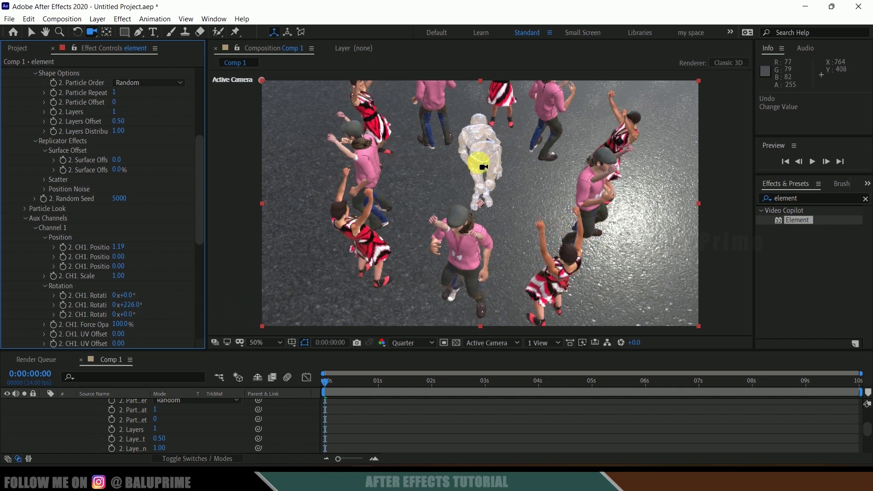
In Group 2's Aux Channel 2, set the X position to 2.19 and the Y rotation to 225°
scroll(126, 239, down, 5)
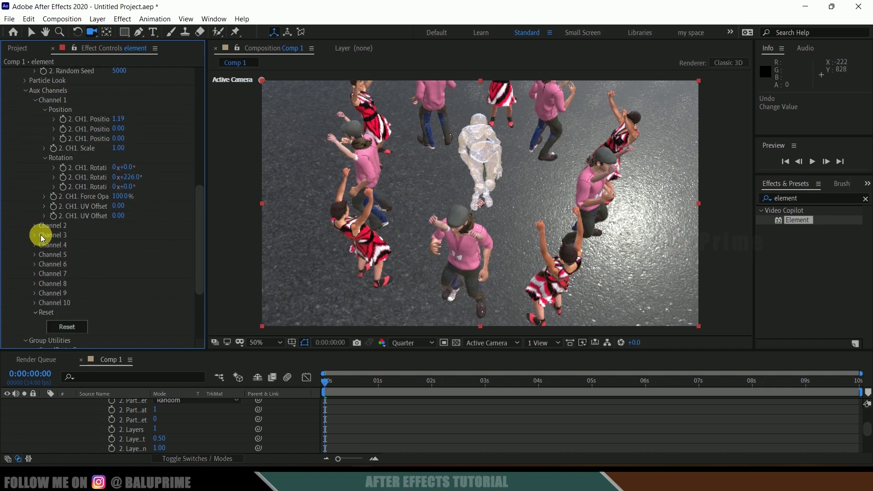
click(35, 226)
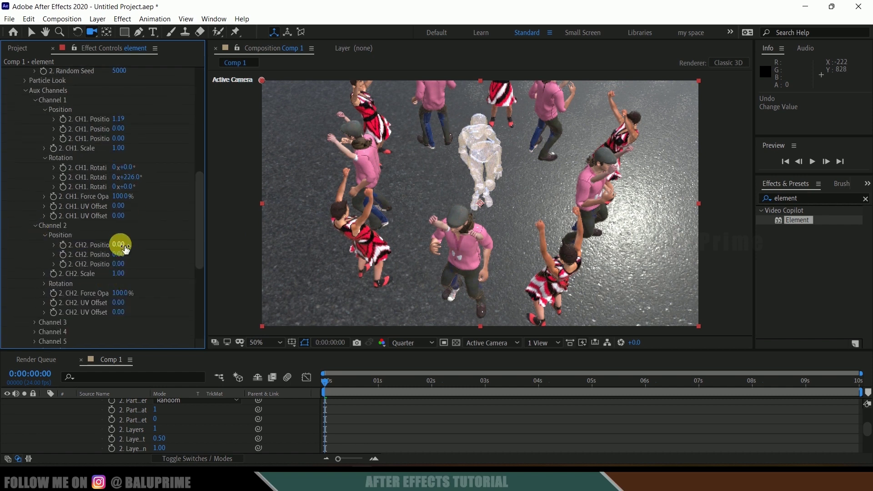
drag(126, 246, 241, 241)
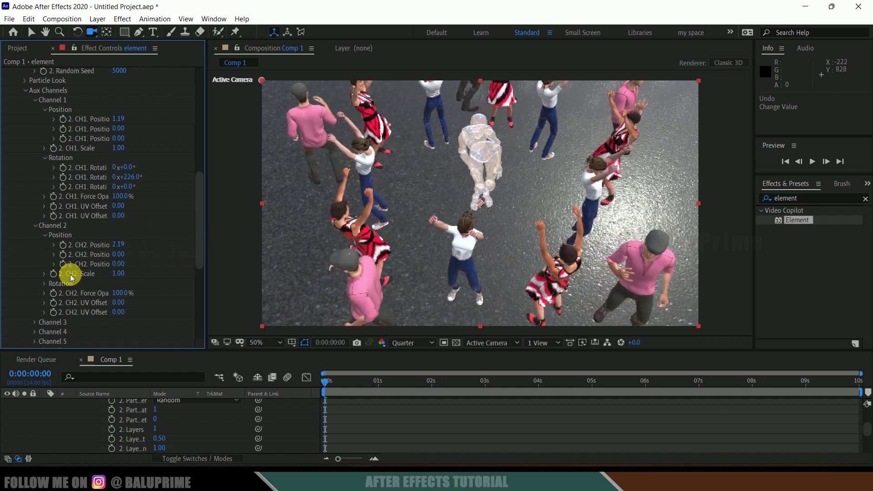
click(45, 283)
scroll(91, 291, down, 1)
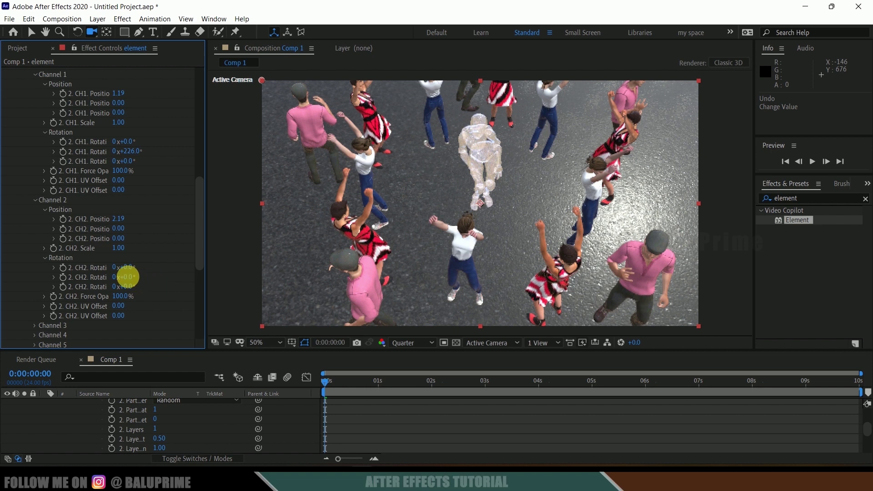
drag(136, 277, 253, 274)
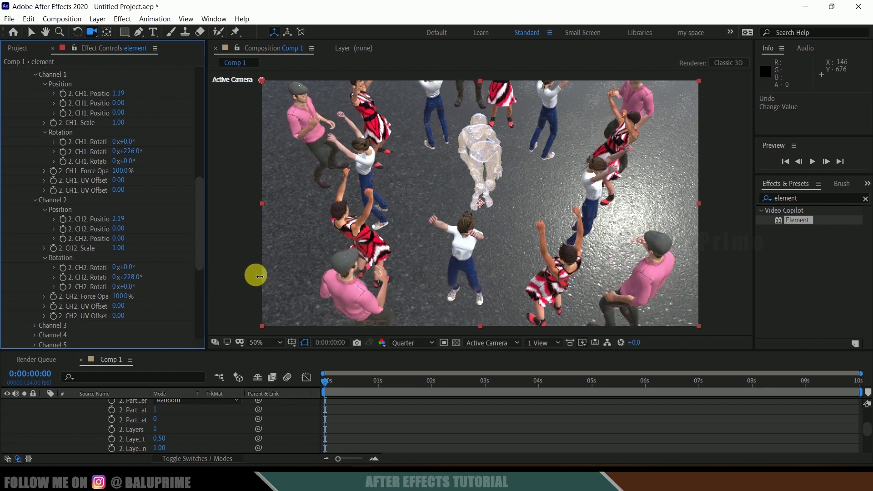
In Group 2's Aux Channel 3, set the X position to 0.13 and the Y rotation to 184°
scroll(84, 283, down, 1)
scroll(84, 282, down, 2)
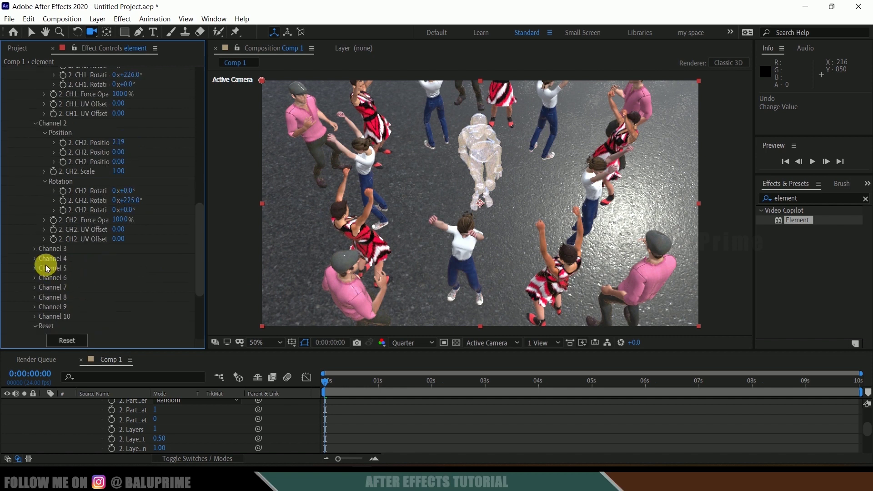
click(35, 249)
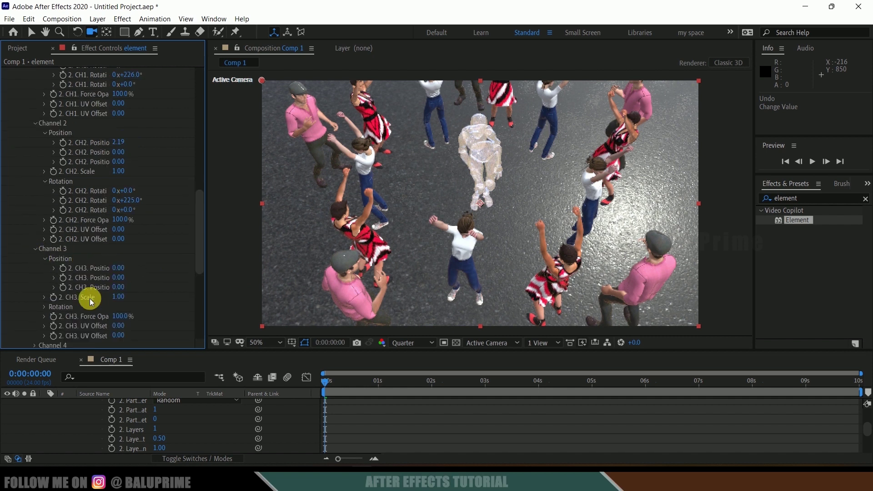
scroll(105, 296, down, 1)
mouse_move(141, 246)
mouse_down()
mouse_move(162, 244)
mouse_move(140, 251)
mouse_up()
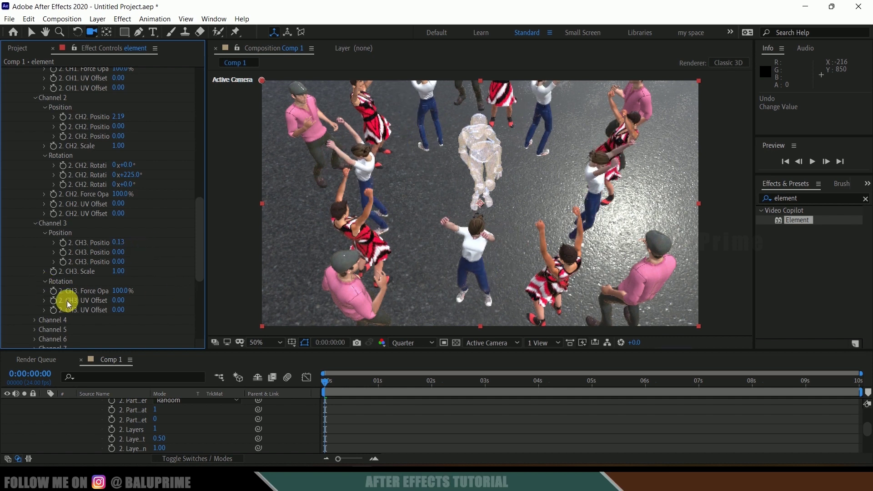
drag(129, 301, 236, 306)
Orbit the camera to a lower angle around the crowd and preview the animation from the first frame
drag(569, 245, 438, 317)
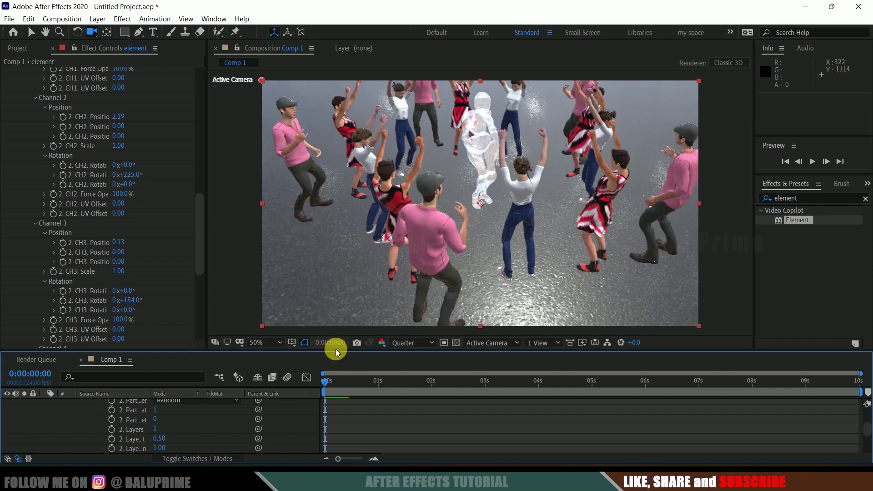
key(space)
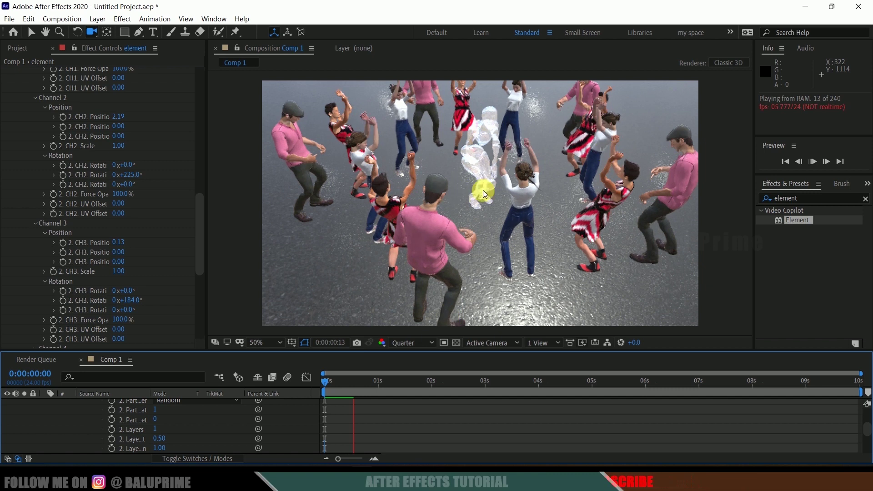
click(326, 383)
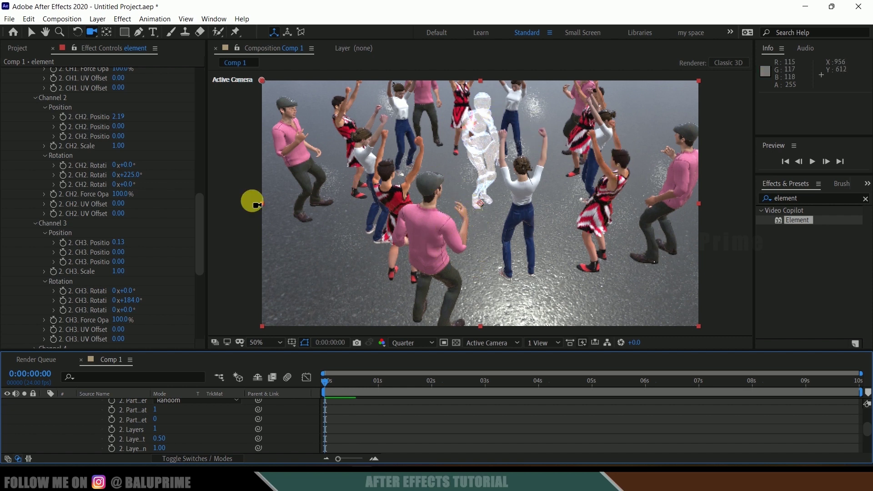
Reopen the Element scene setup and set the start frame of the group 2 folder's second sequence to 10
scroll(130, 177, up, 8)
scroll(130, 177, up, 7)
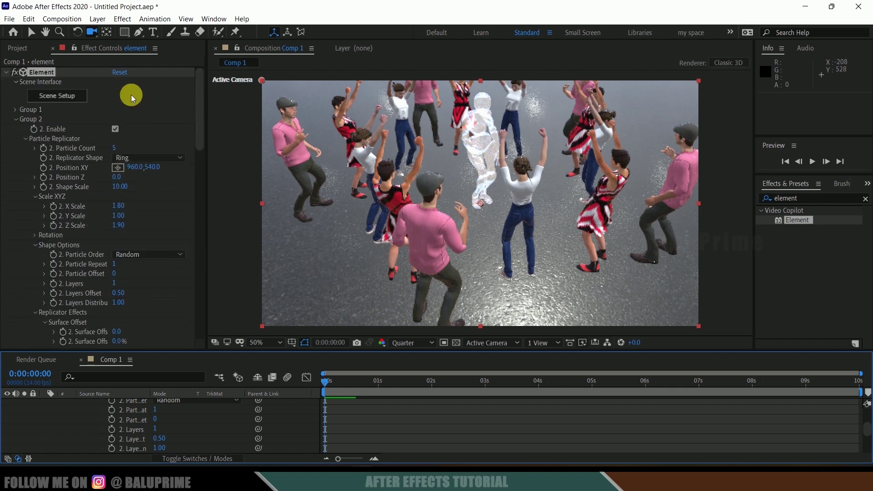
click(68, 97)
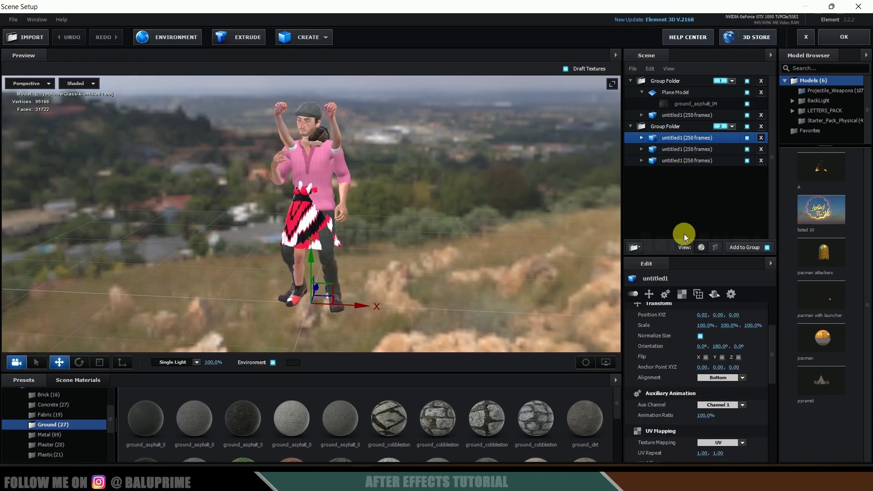
scroll(697, 335, up, 3)
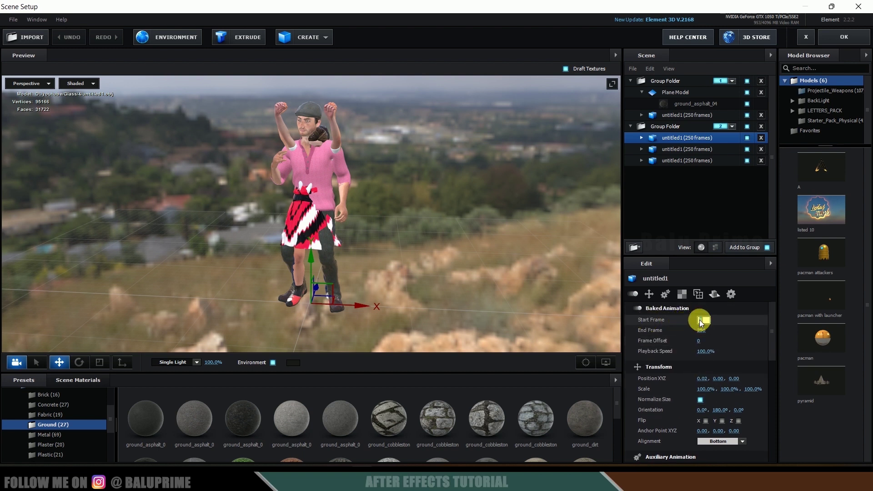
click(684, 152)
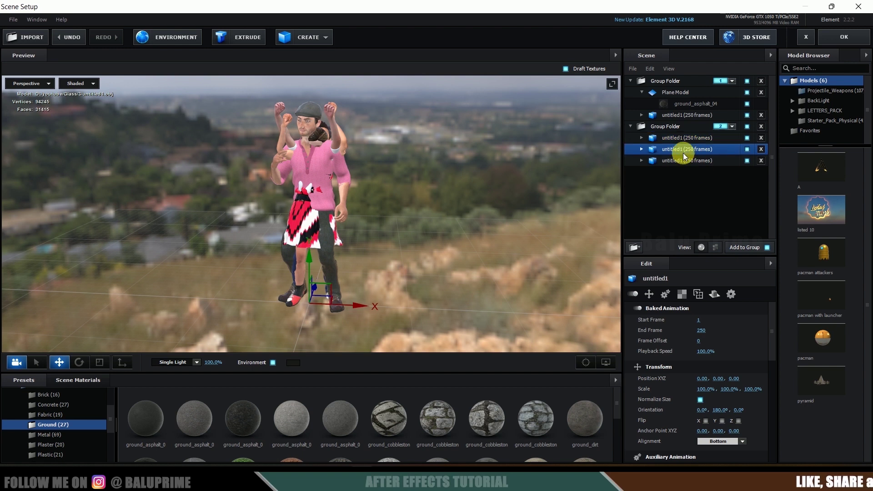
click(698, 320)
text(100)
key(Return)
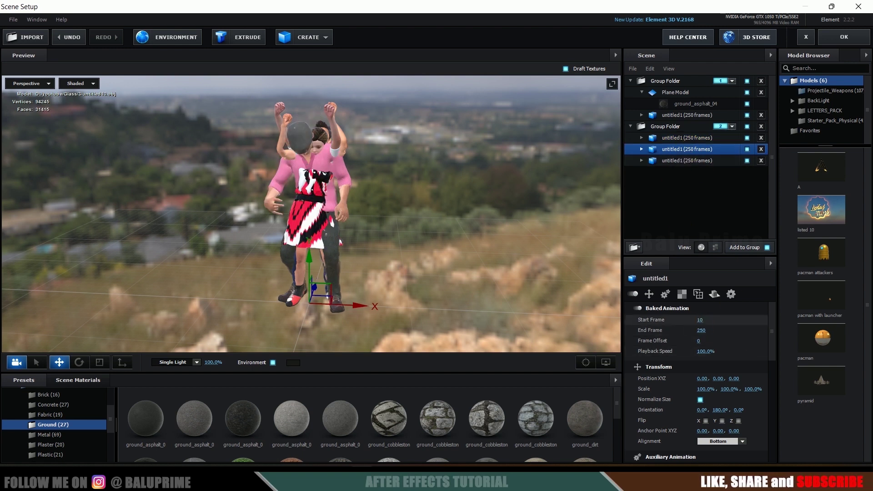
Set the start frame of the group 2 folder's third sequence to 15
click(672, 160)
click(700, 320)
text(15)
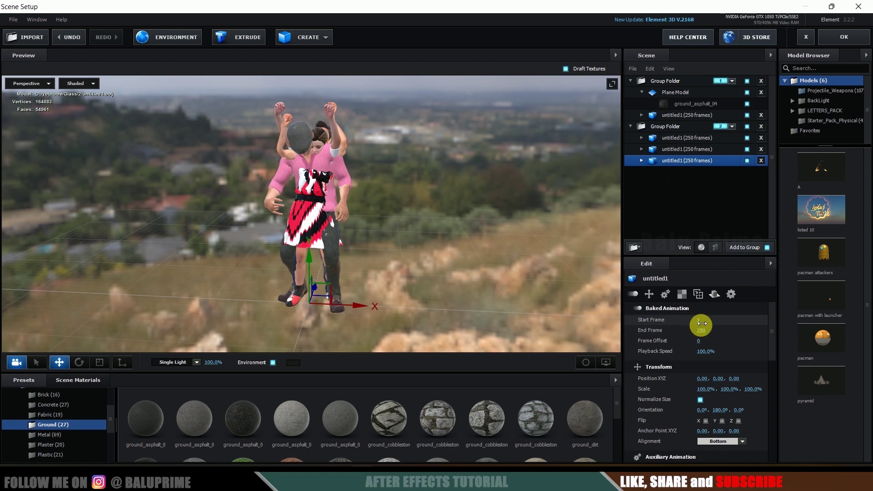
click(340, 174)
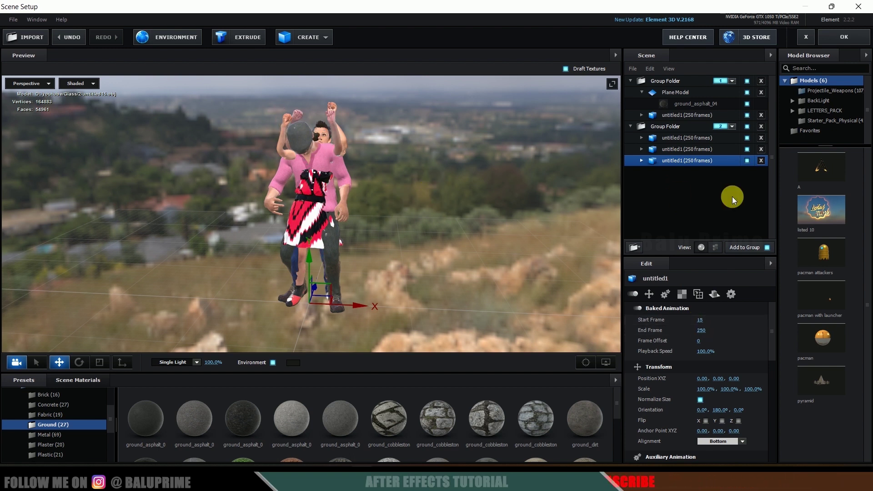
Duplicate the group 2 folder with its three character sequences and assign the lower folder to group 3
click(668, 129)
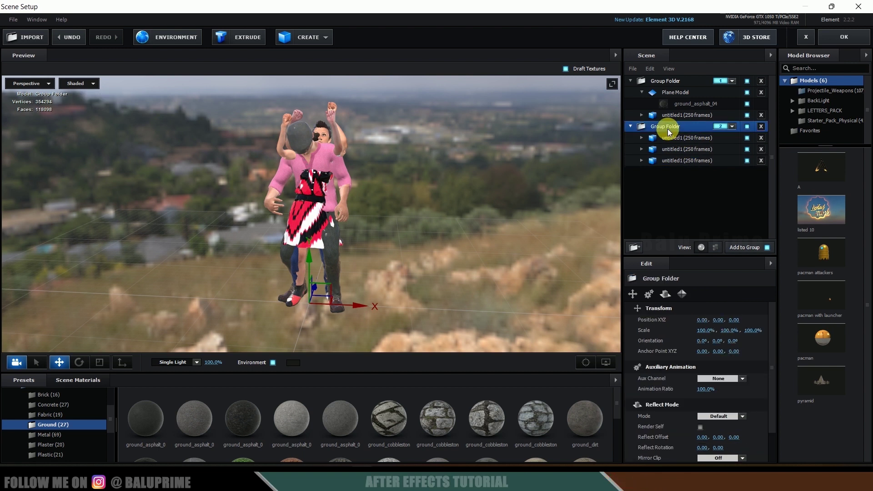
right_click(668, 129)
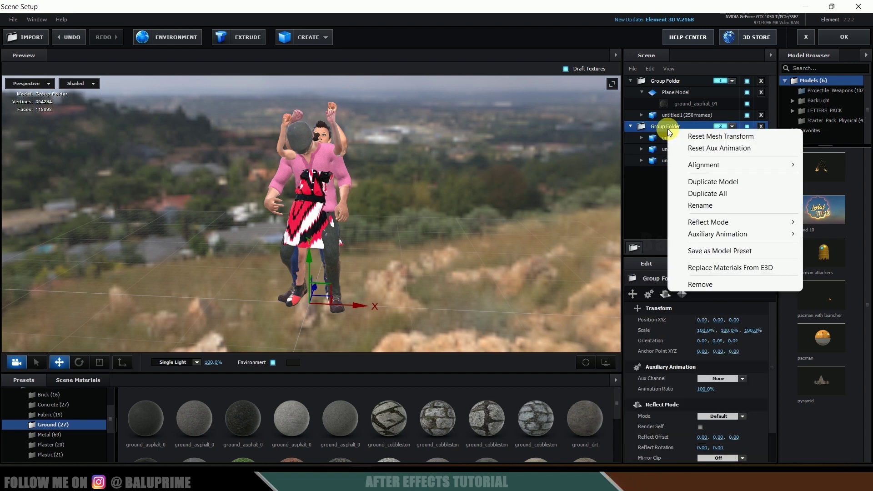
click(712, 182)
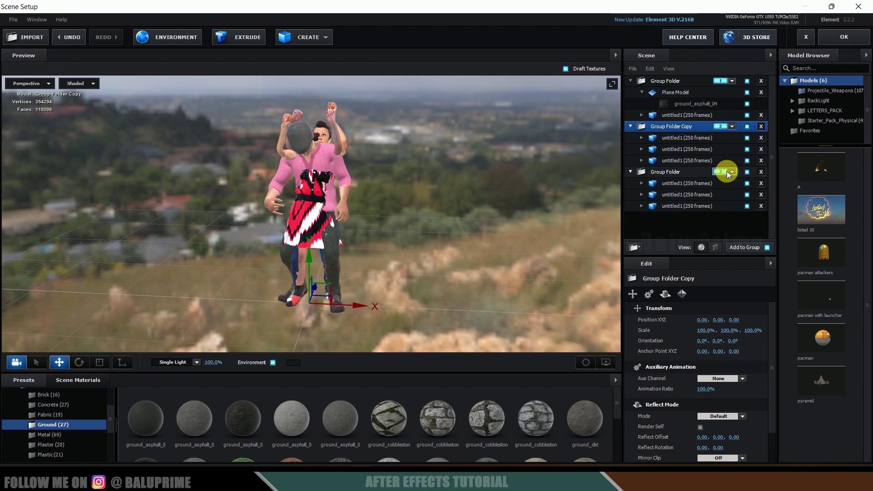
click(729, 173)
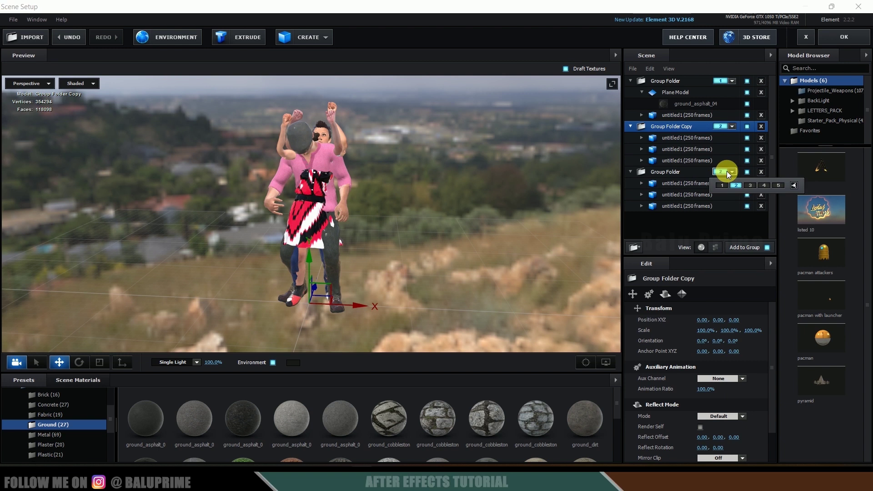
click(677, 175)
Set the start frames of the group 3 folder's first two sequences to 7 and 12, adjust the third's, and apply the scene setup
click(683, 184)
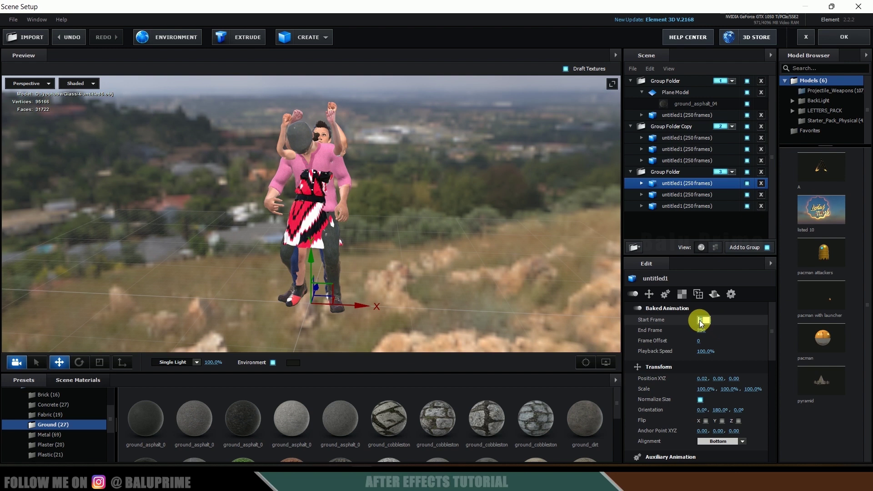
text(7)
key(Return)
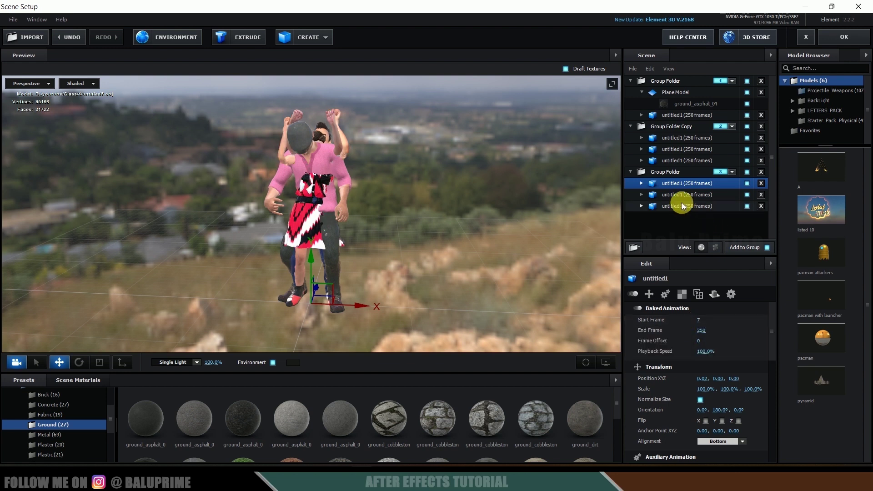
click(678, 195)
click(703, 321)
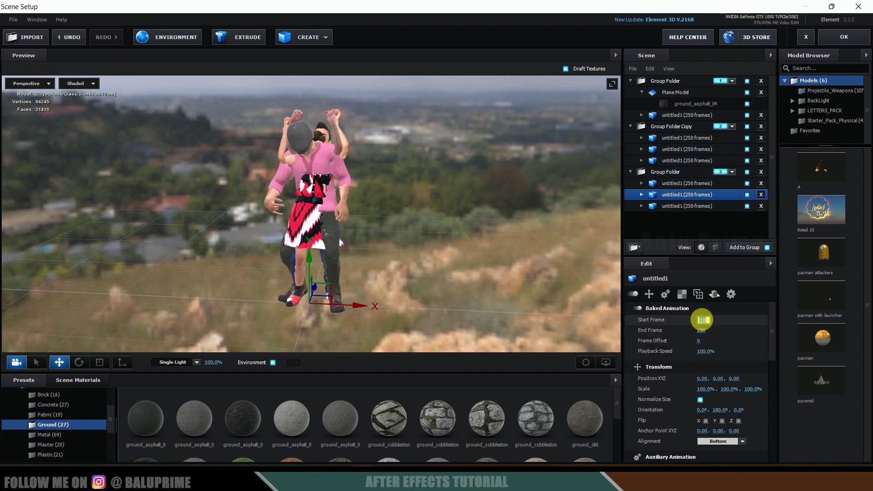
text(12)
key(Return)
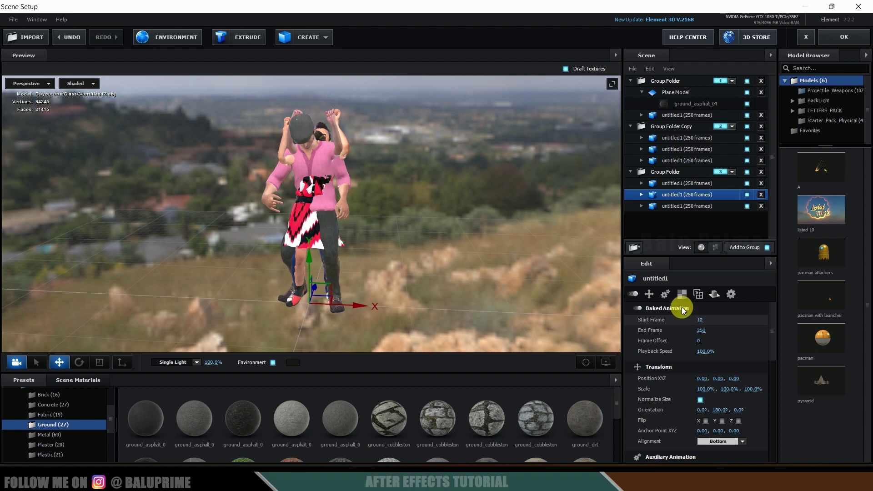
click(682, 207)
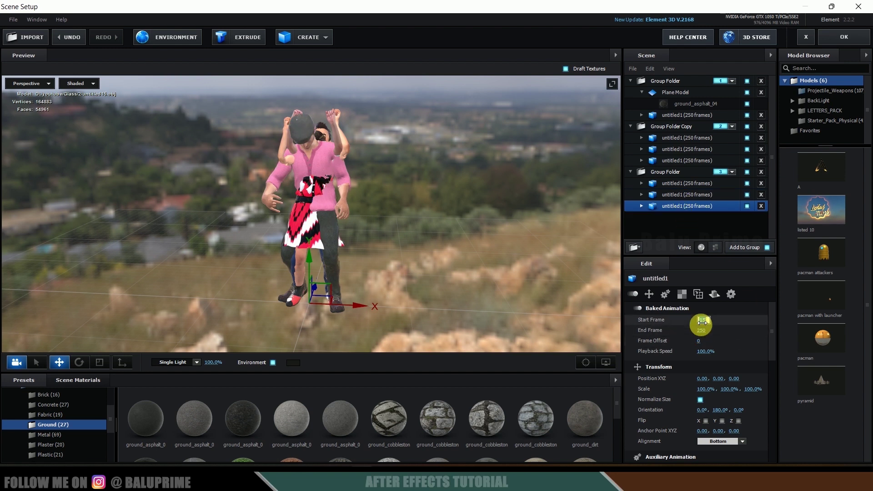
key(Return)
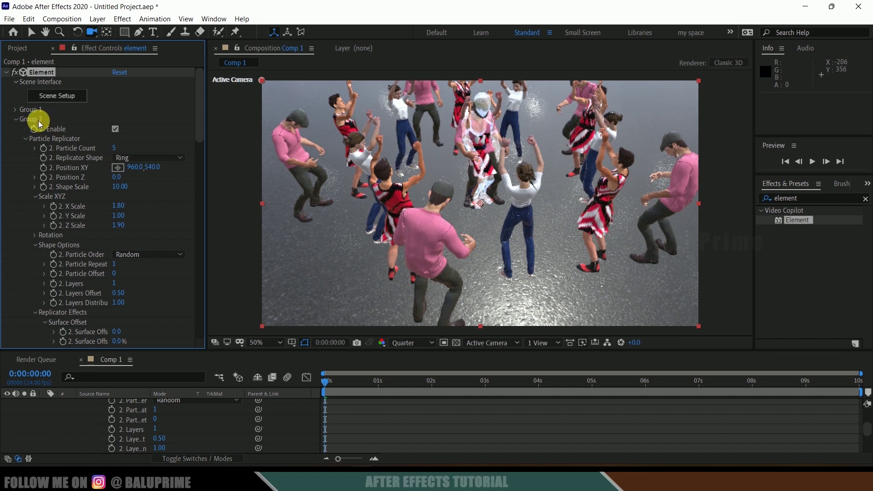
Copy Group 2's settings with the Copy/Paste Group utility of the Element effect
scroll(81, 216, down, 15)
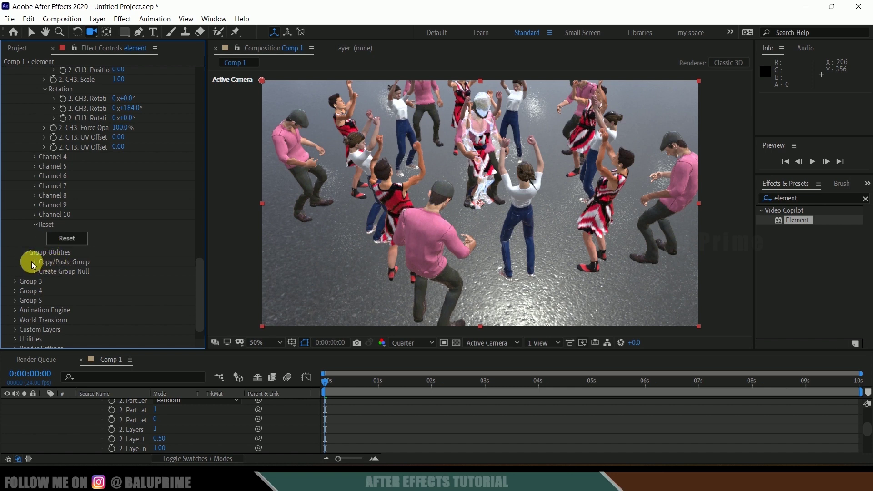
click(33, 262)
click(66, 277)
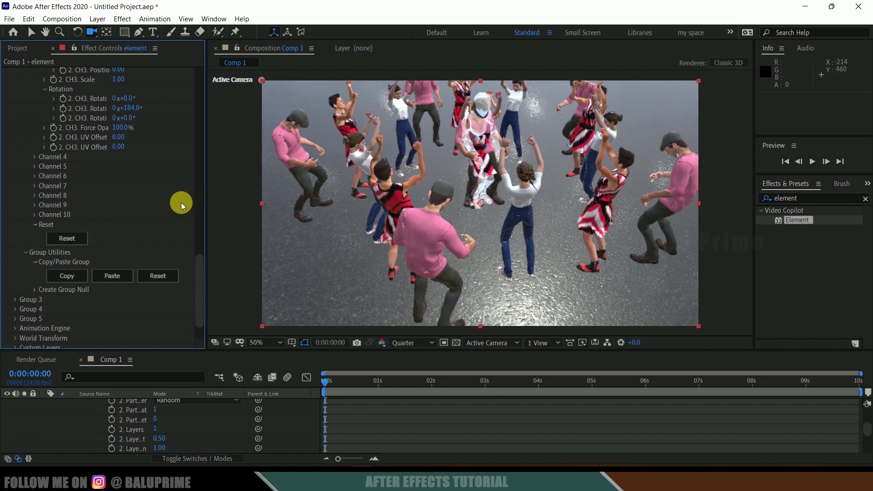
Paste the copied Group 2 settings into Group 3 of the Element effect
scroll(85, 219, down, 3)
click(13, 259)
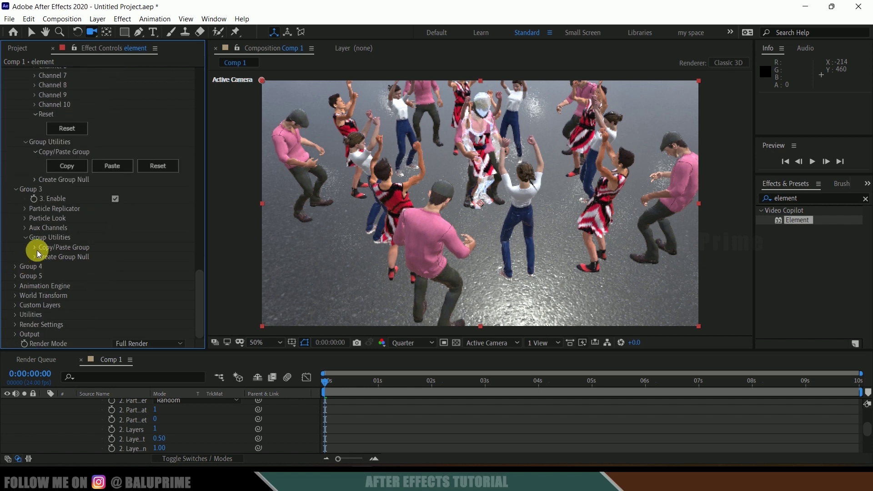
click(36, 249)
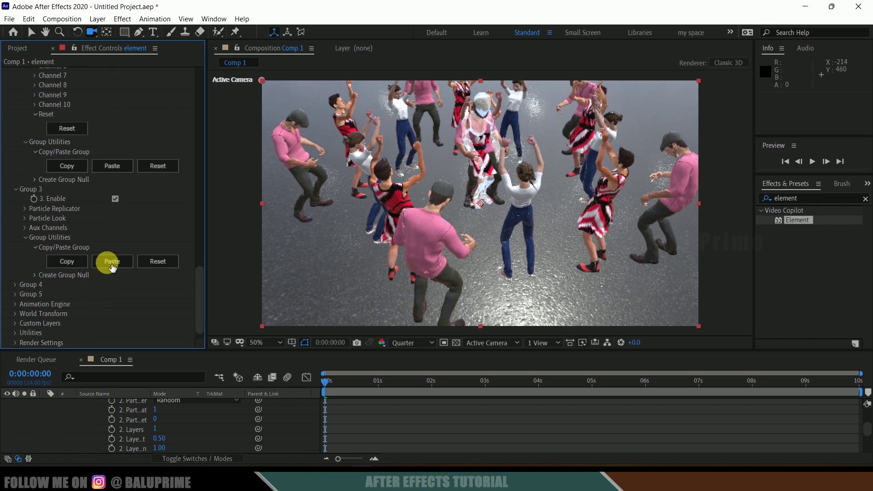
click(112, 264)
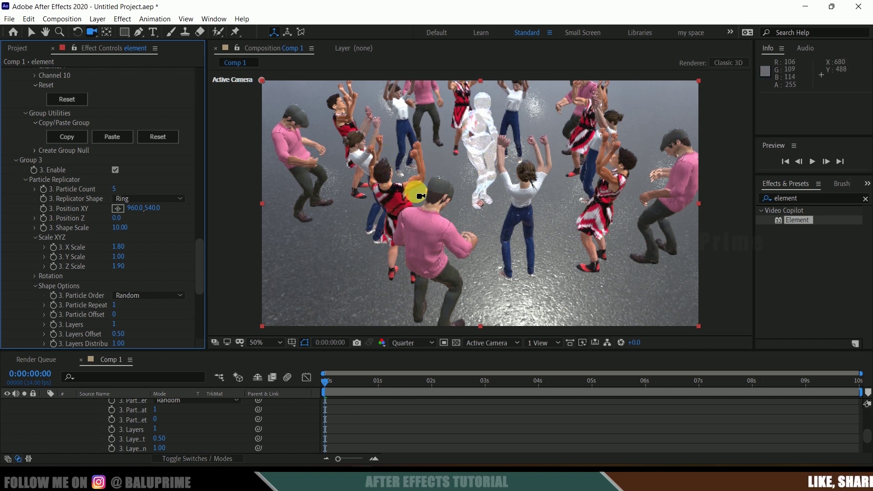
Set Group 3's Channel 1 X position to 3.65 and its Channel 2 X position to 2.91
scroll(91, 243, down, 6)
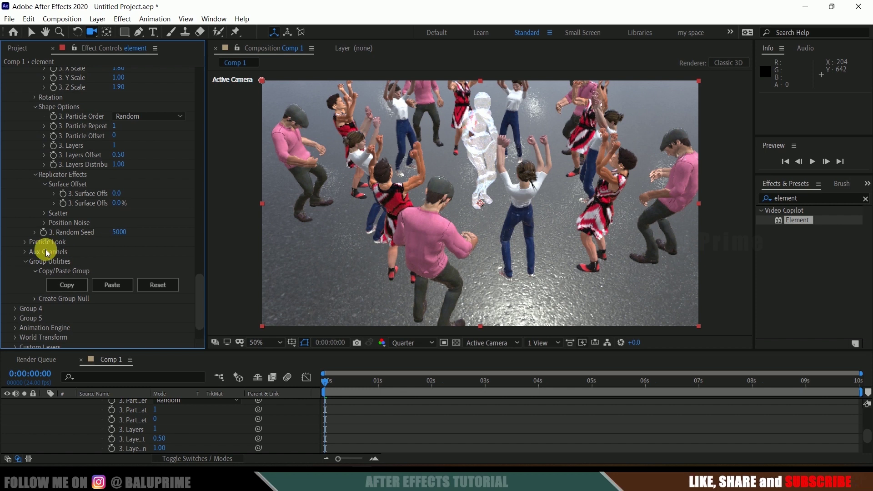
click(25, 251)
scroll(20, 256, down, 3)
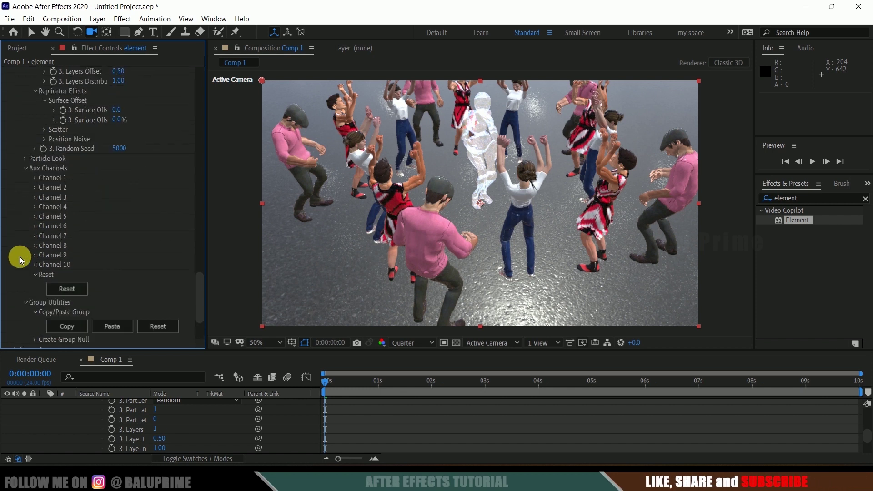
click(37, 178)
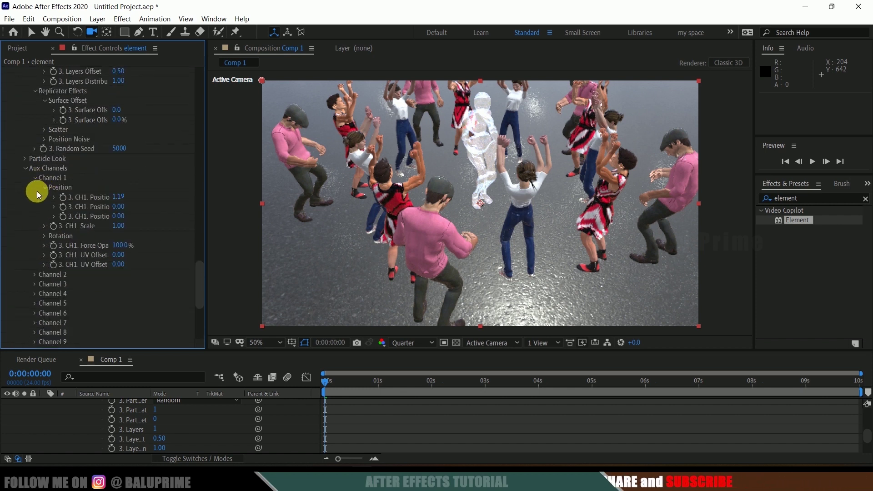
drag(126, 197, 99, 214)
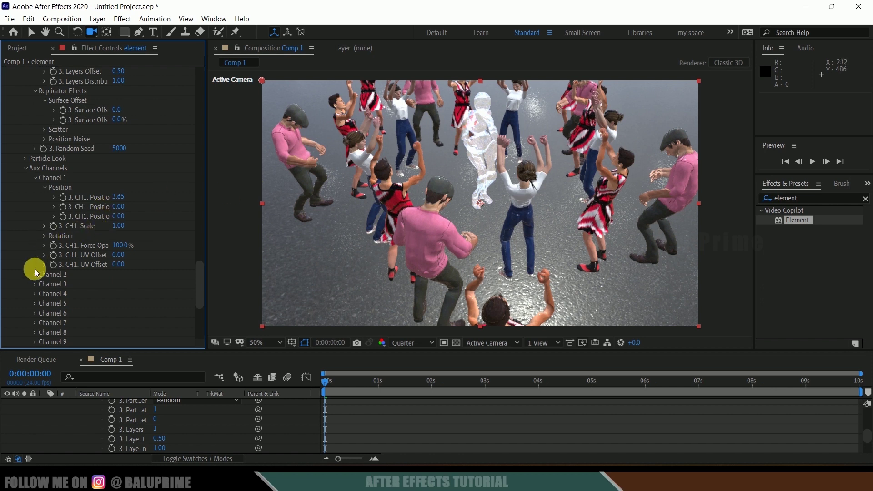
scroll(19, 281, down, 4)
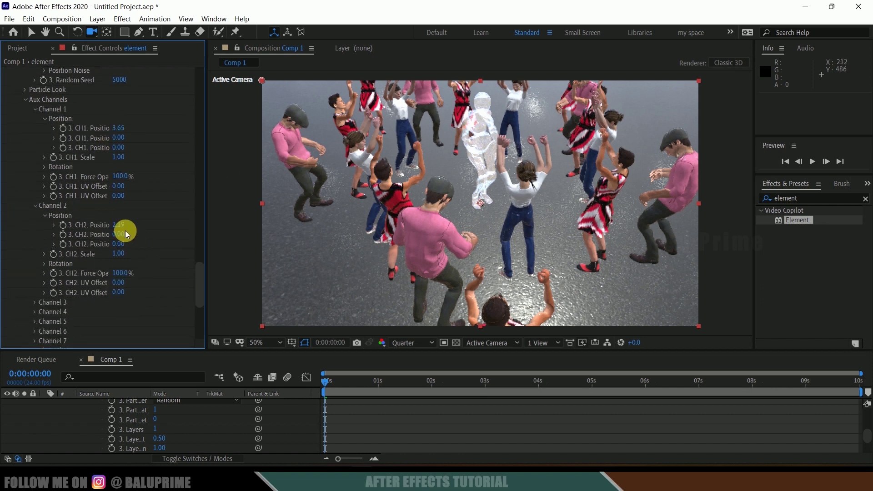
drag(122, 223, 152, 235)
Set the Shape Scale of Group 3's particle replicator to 17.60
scroll(136, 235, up, 3)
scroll(130, 237, up, 12)
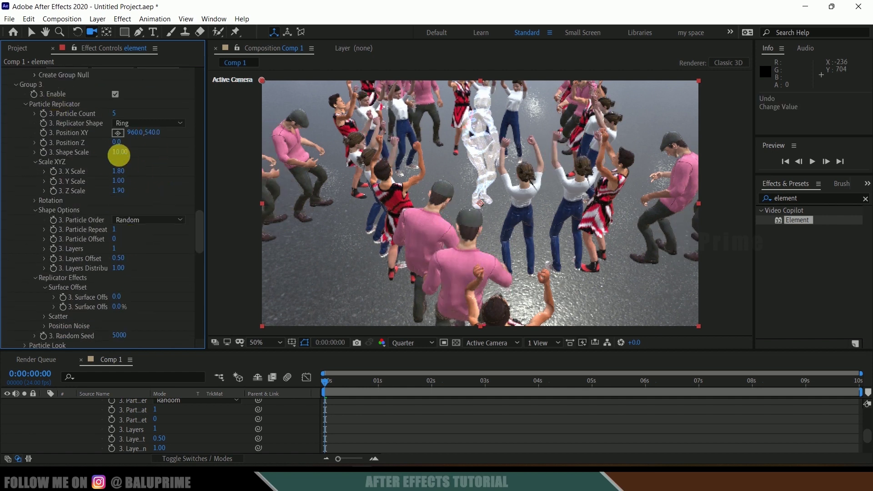
drag(136, 156, 172, 163)
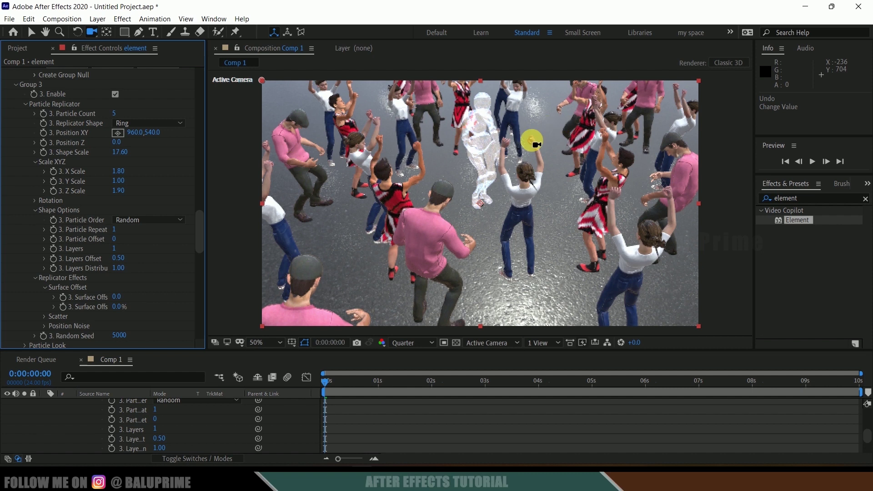
Orbit the camera around the crowd and reposition it to reframe the glass figure and its surrounding rings
drag(504, 178, 486, 195)
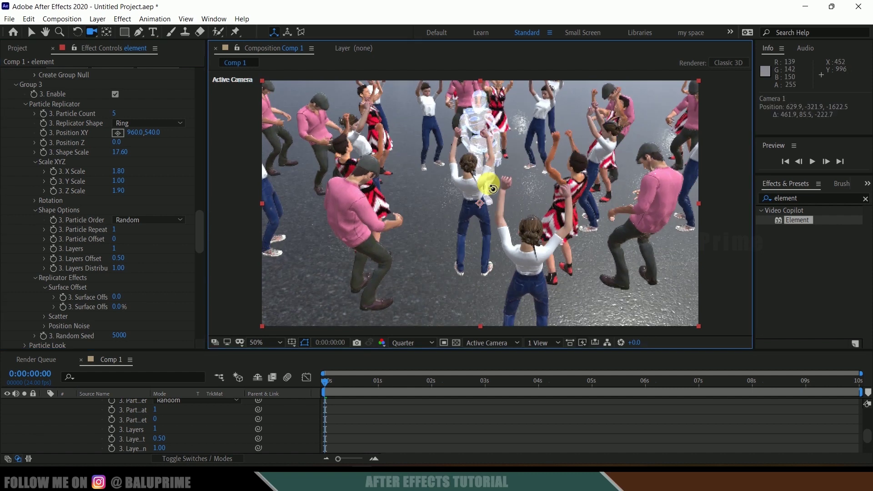
click(91, 31)
scroll(150, 91, down, 10)
drag(296, 213, 313, 207)
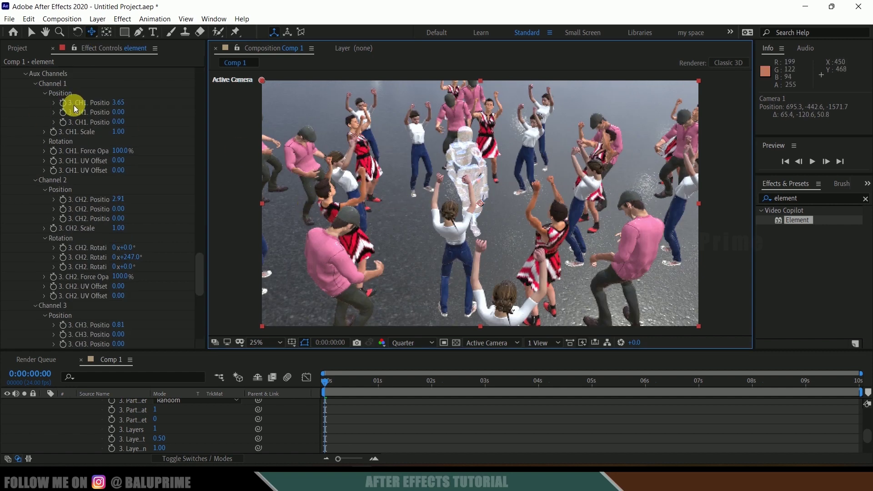
Add a white parallel light with 150% intensity, smooth falloff and shadow casting enabled
key(comma)
click(97, 18)
mouse_move(245, 31)
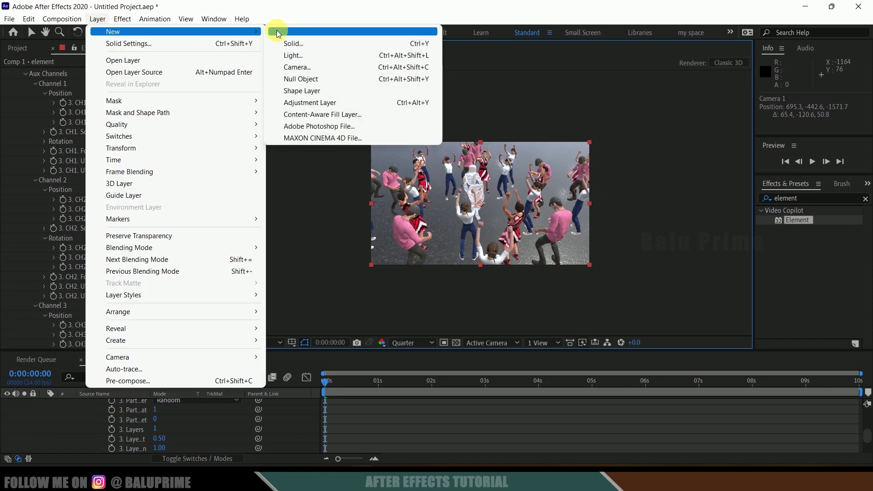
click(305, 54)
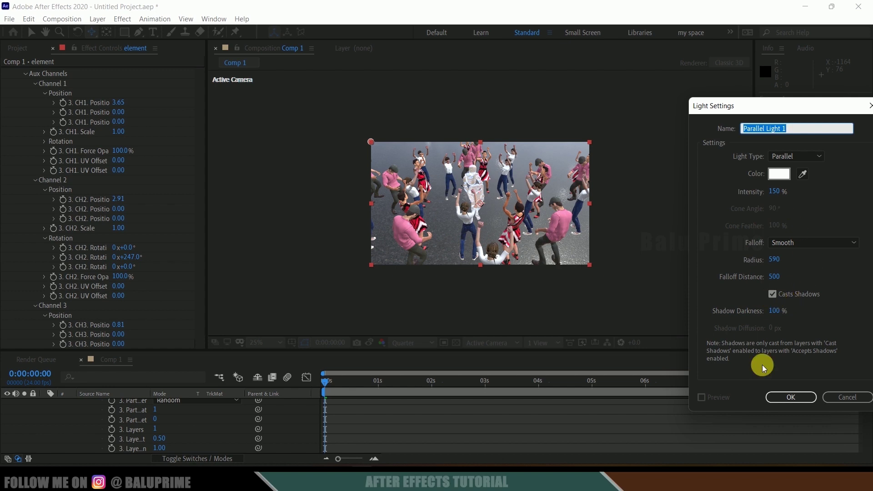
click(785, 395)
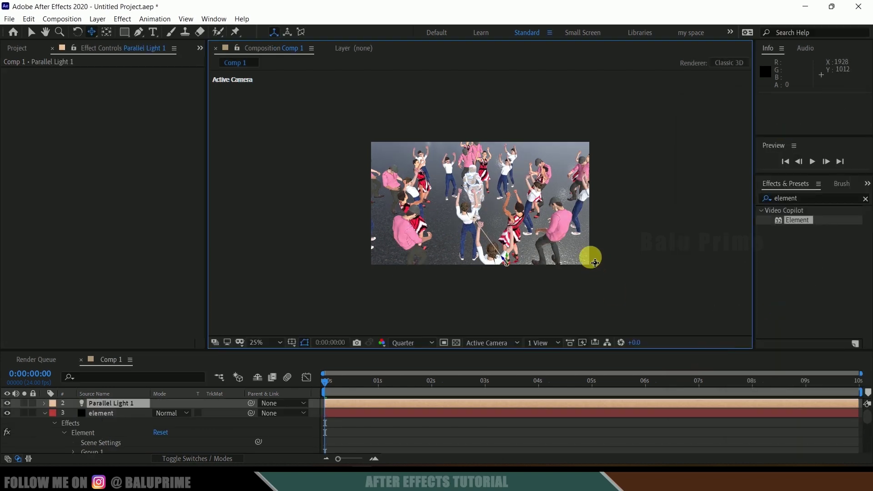
key(period)
key(period)
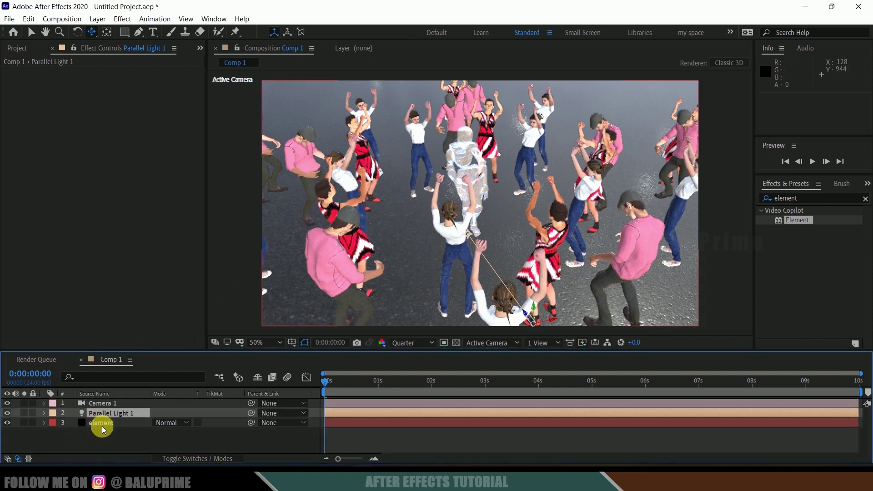
Enable ambient occlusion in the element layer's render settings and set its AO mode to Ray-Traced
click(102, 426)
scroll(67, 219, down, 15)
scroll(69, 232, down, 20)
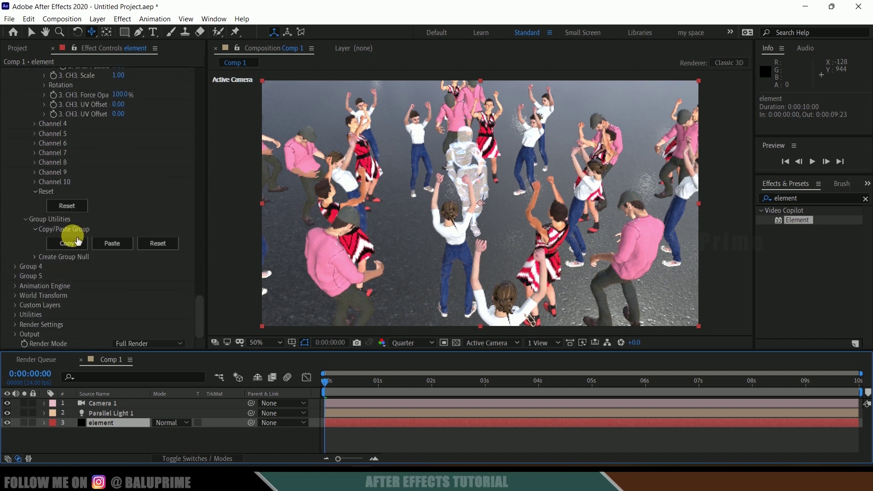
click(16, 324)
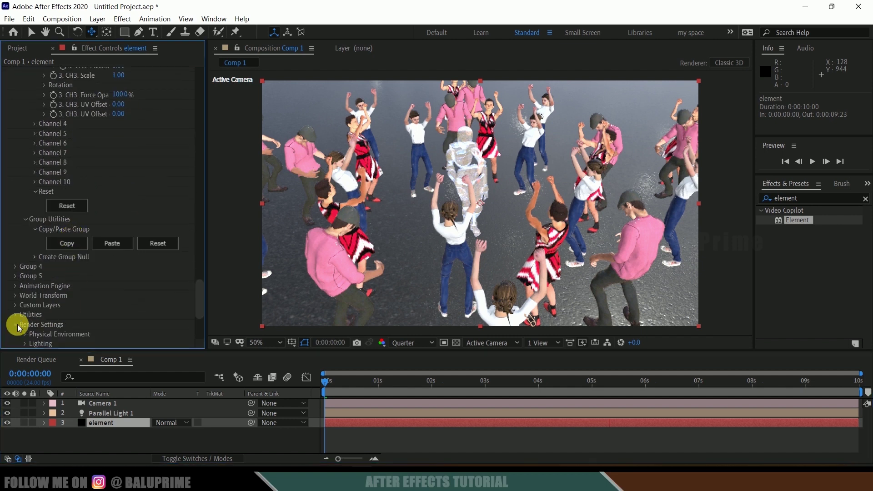
scroll(23, 283, down, 5)
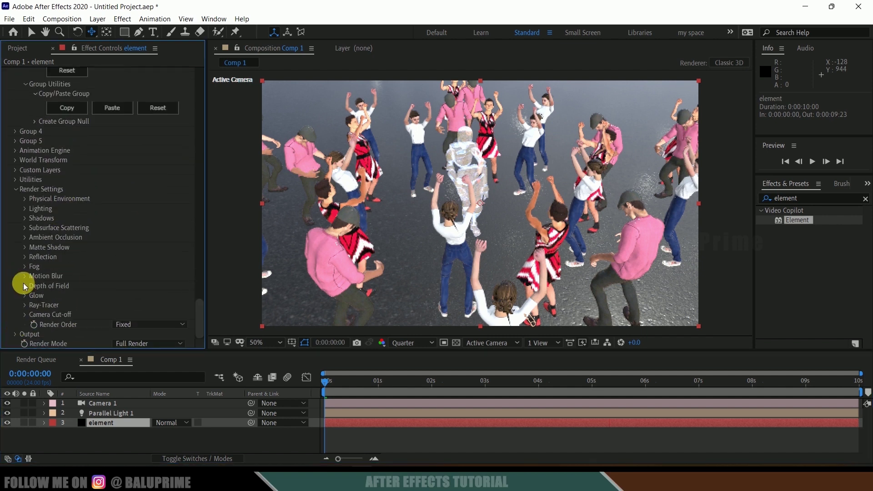
click(25, 239)
click(115, 208)
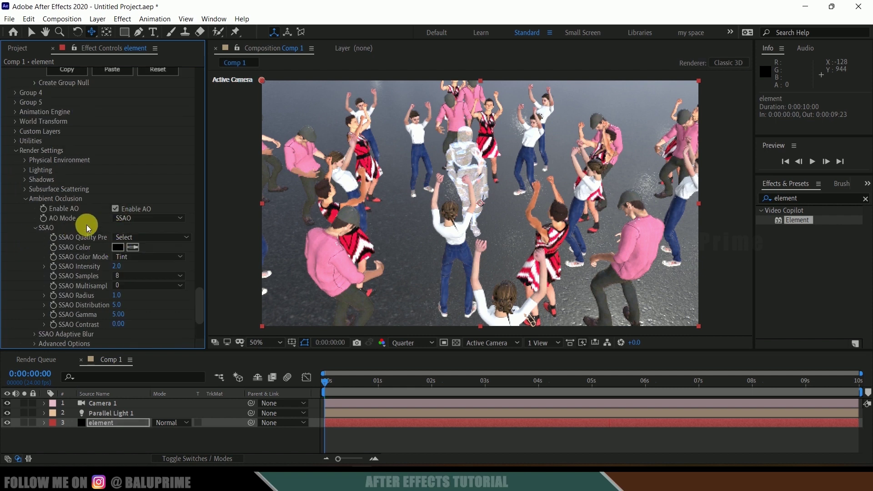
click(143, 221)
click(148, 237)
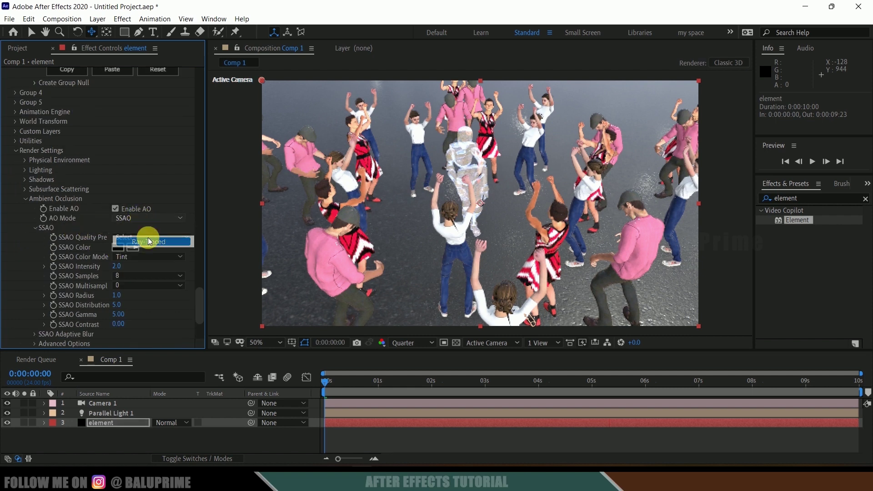
scroll(75, 251, down, 2)
scroll(75, 250, down, 6)
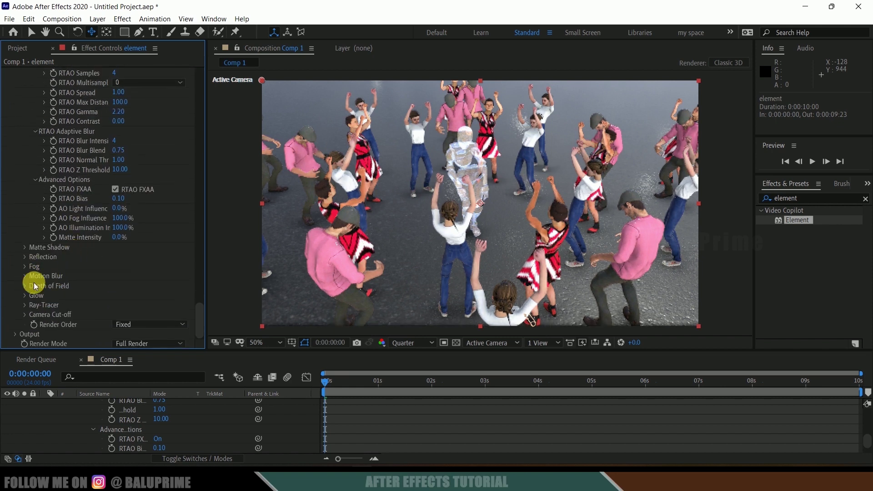
Enable shadows in the Element render settings and set the shadow mode to Ray-Traced
scroll(50, 239, up, 5)
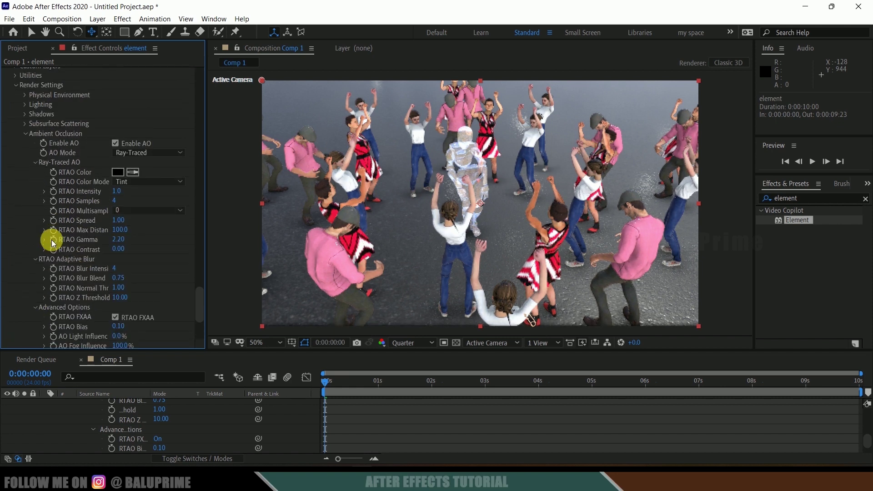
click(25, 104)
click(25, 114)
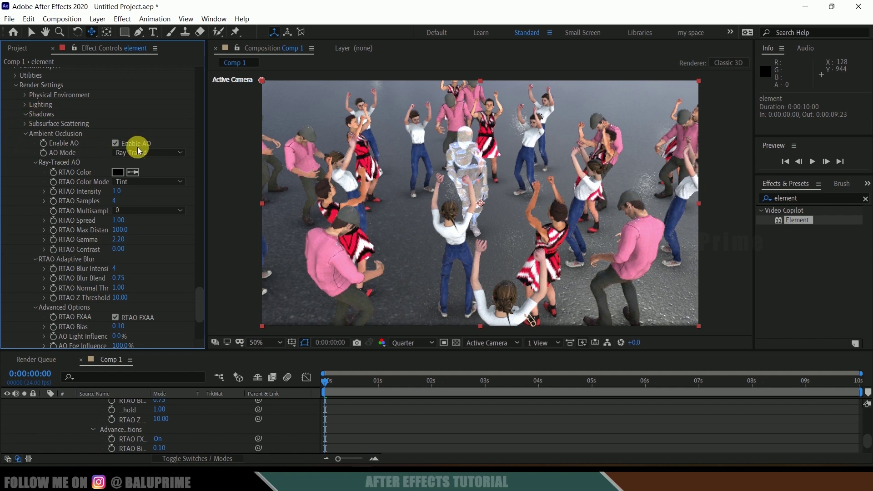
click(116, 123)
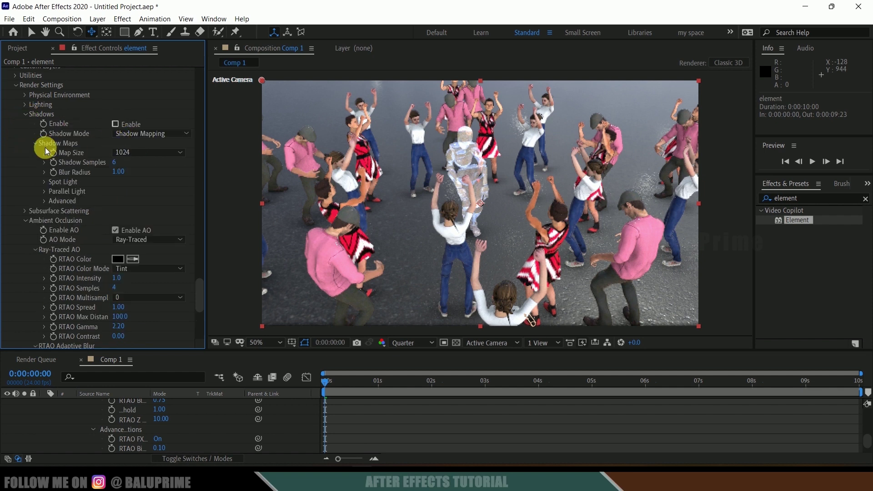
click(138, 136)
click(153, 152)
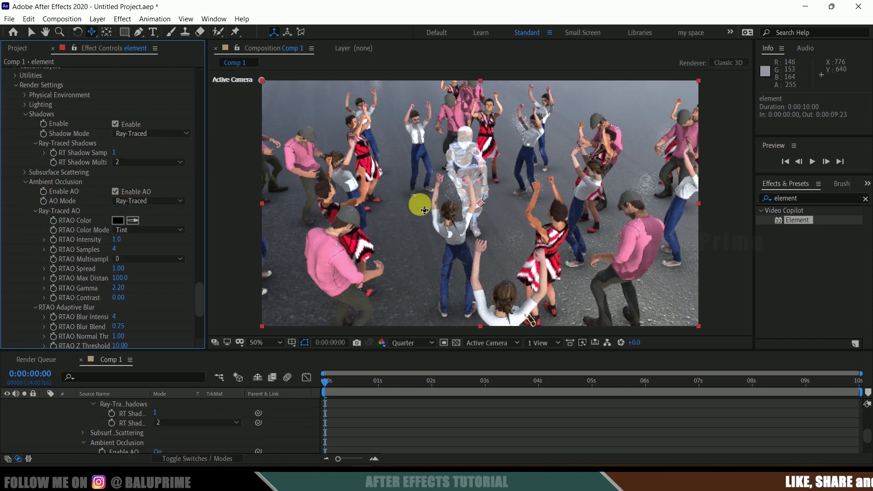
Move the parallel light to position 1590, 121, -666.7
scroll(89, 425, up, 10)
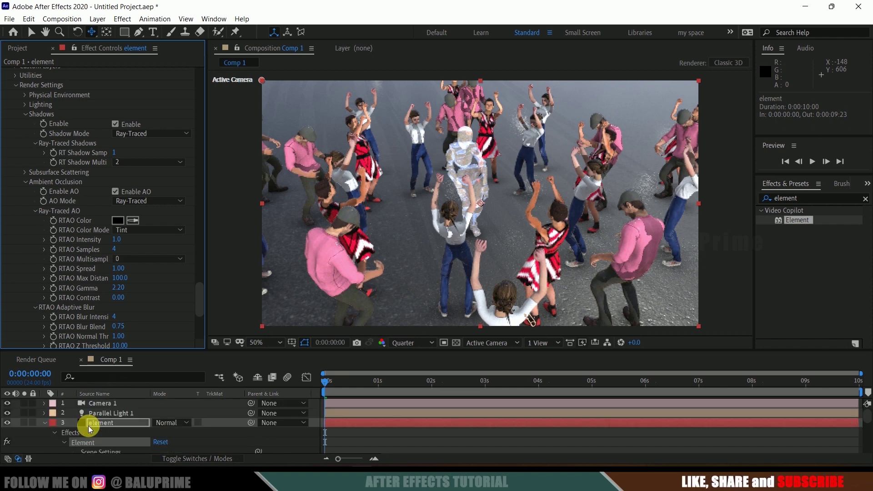
click(116, 411)
key(p)
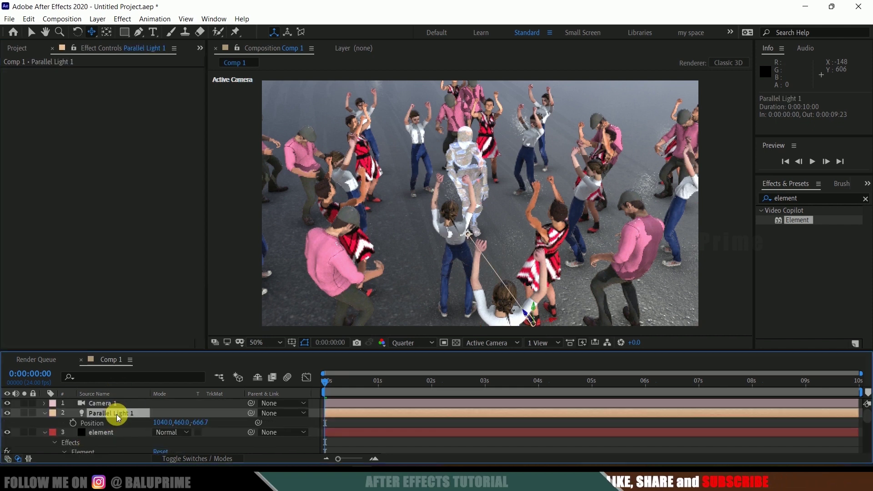
drag(188, 427, 9, 406)
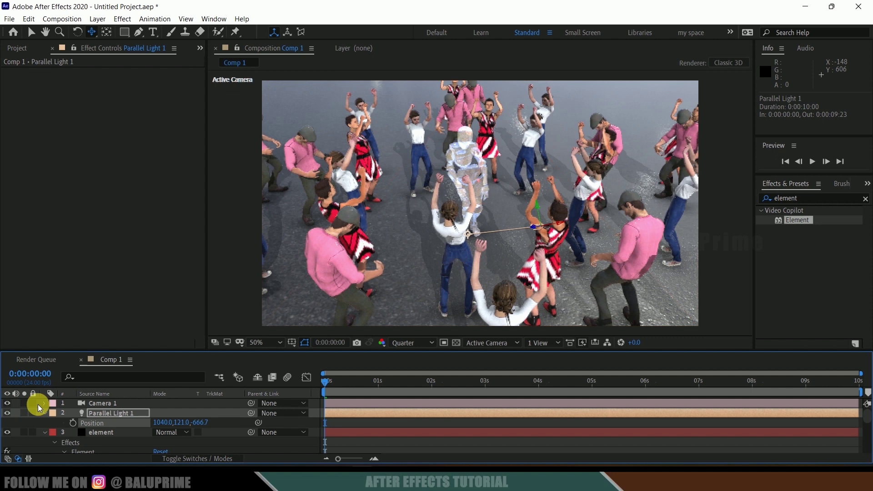
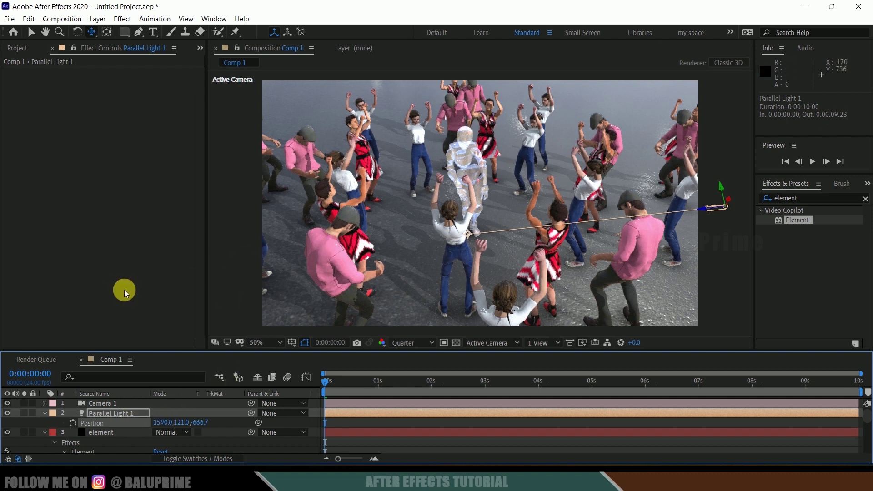
Turn on Depth of Field in Camera 1's camera options
click(109, 404)
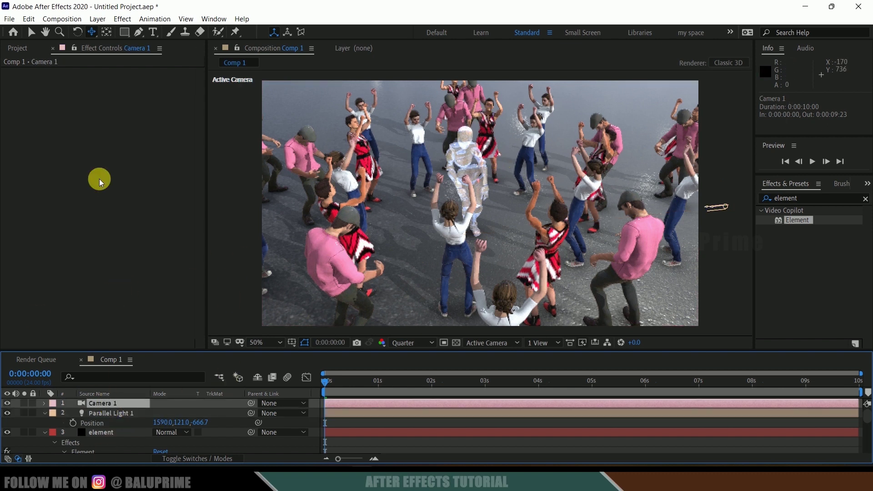
click(50, 408)
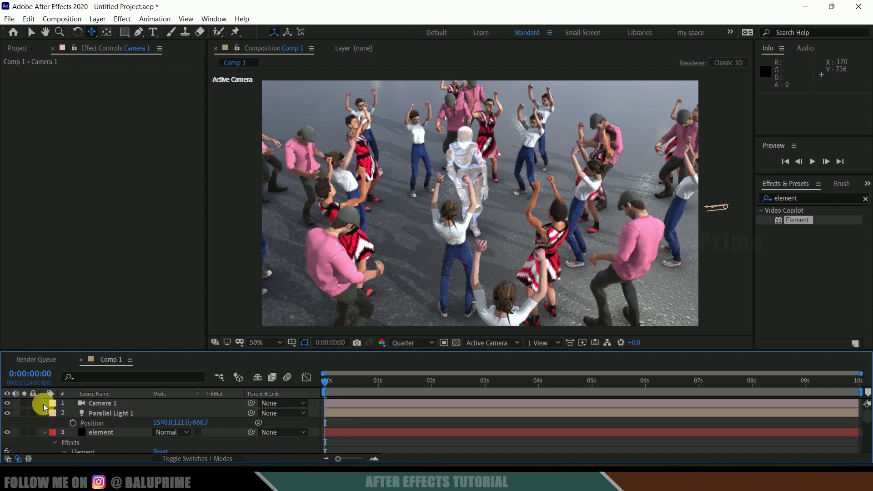
click(45, 404)
click(54, 424)
scroll(54, 427, down, 2)
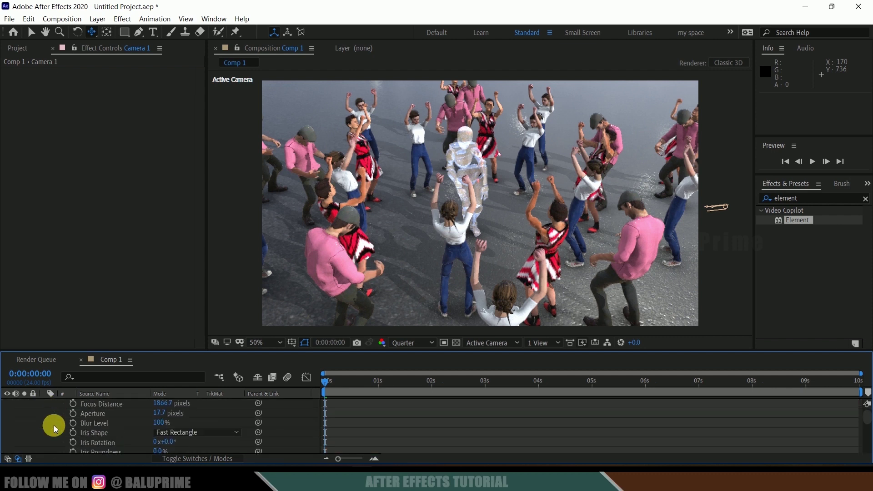
scroll(201, 420, up, 3)
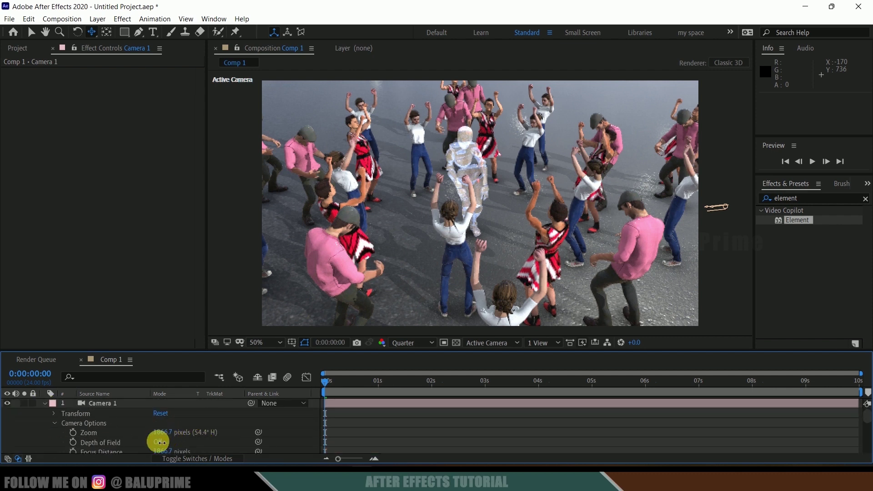
click(168, 441)
scroll(239, 435, down, 2)
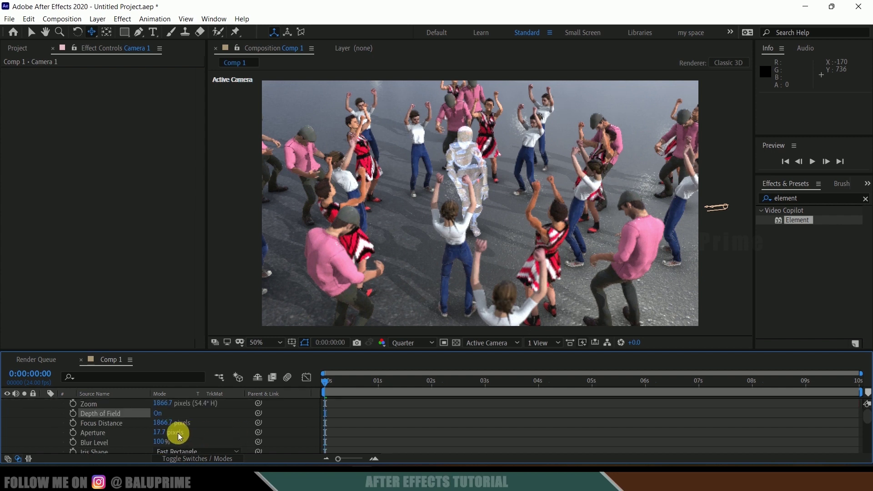
Set Camera 1's aperture to 100 pixels and its focus distance to 1500 pixels
click(159, 431)
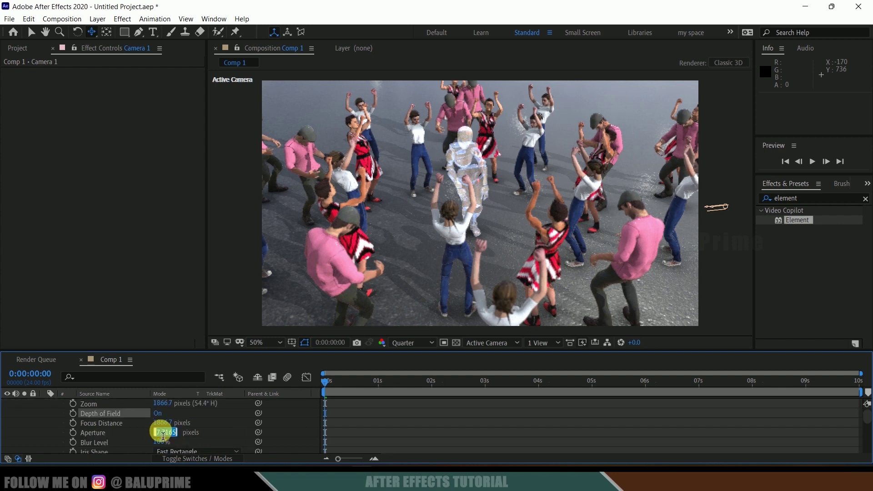
text(100)
key(Return)
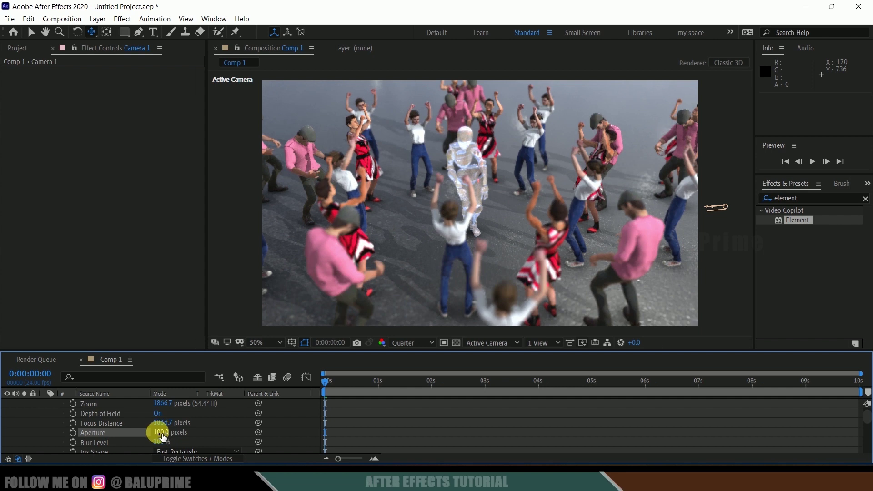
click(167, 424)
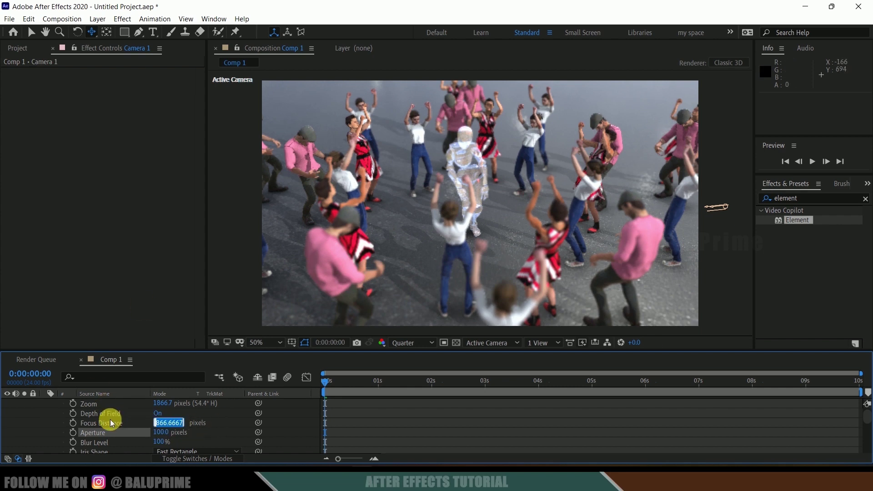
text(1500)
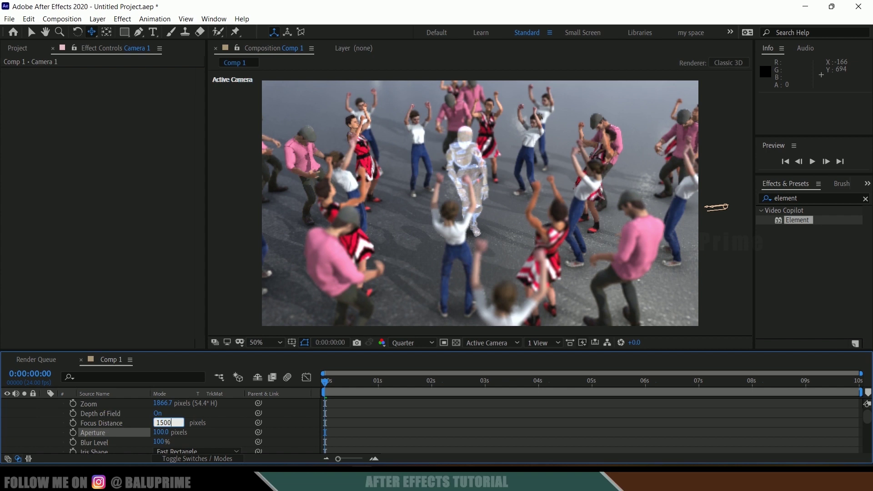
click(111, 423)
Set the DOF Mode in the element layer's Depth of Field settings to Focus Indicator
scroll(136, 403, up, 2)
scroll(128, 431, down, 5)
scroll(111, 422, down, 1)
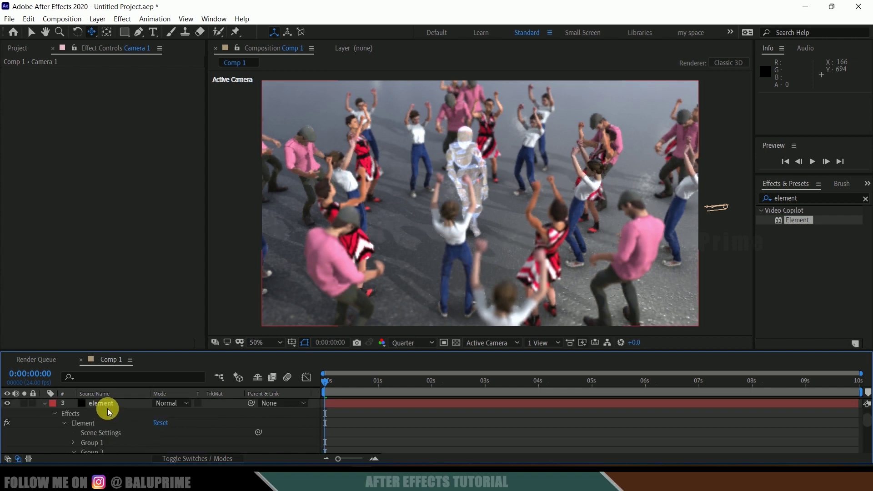
click(108, 403)
scroll(140, 246, down, 5)
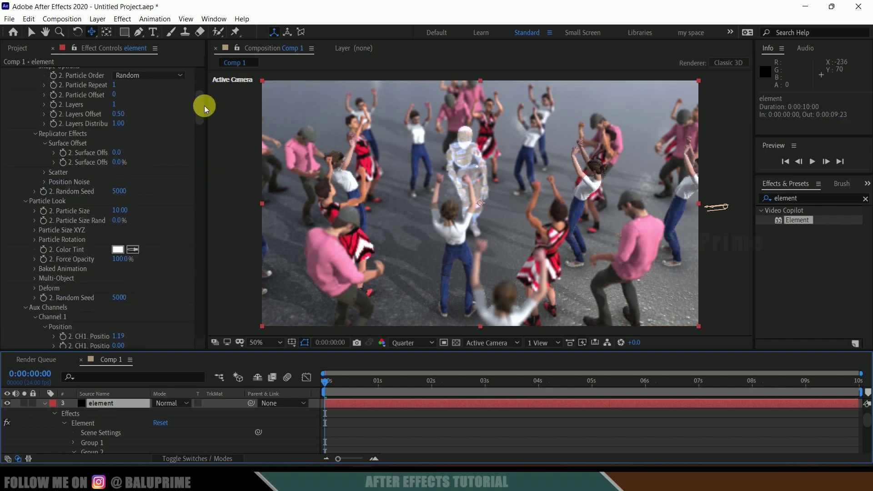
drag(201, 109, 199, 313)
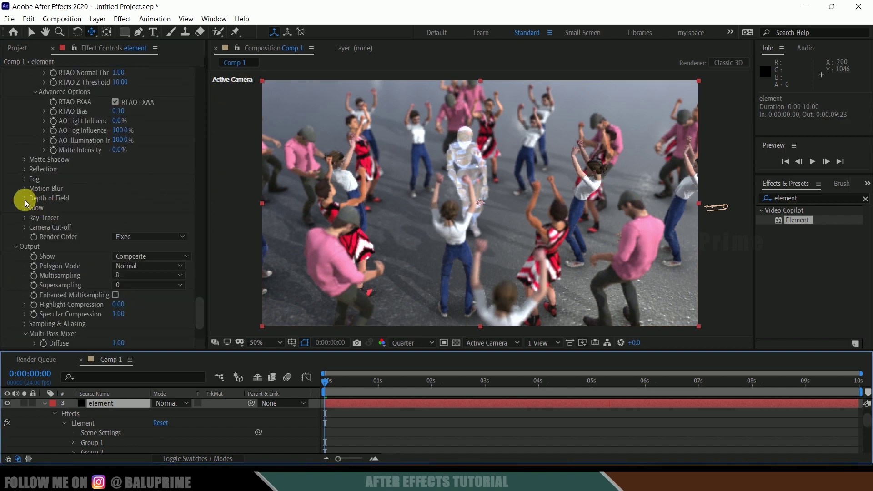
click(25, 200)
scroll(138, 228, down, 1)
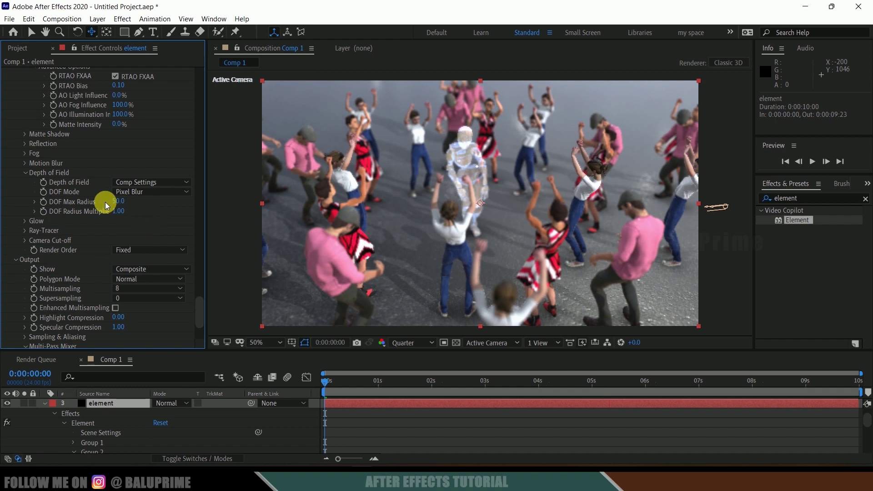
click(150, 191)
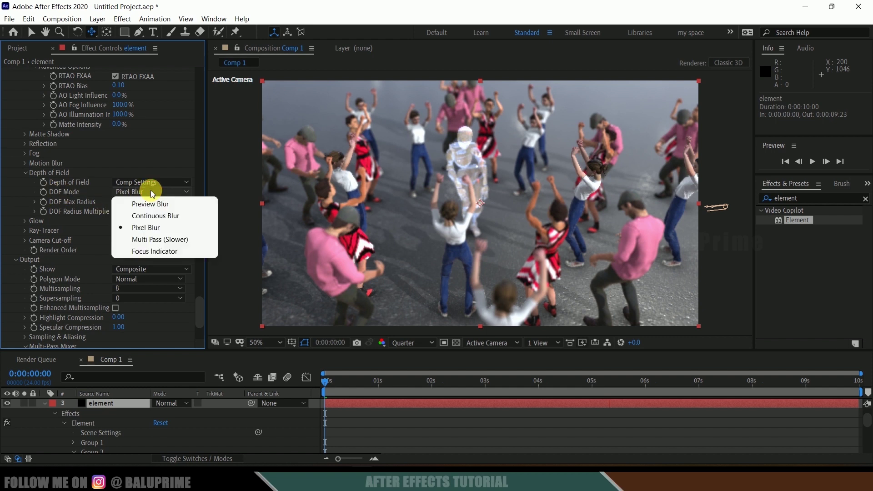
click(163, 252)
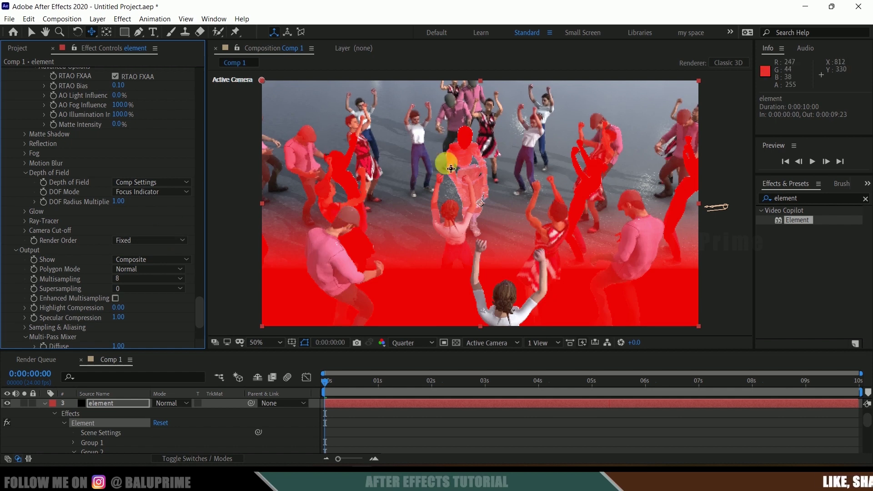
Increase Camera 1's focus distance until the red focus indicator falls on the central glass figure
key(a)
key(a)
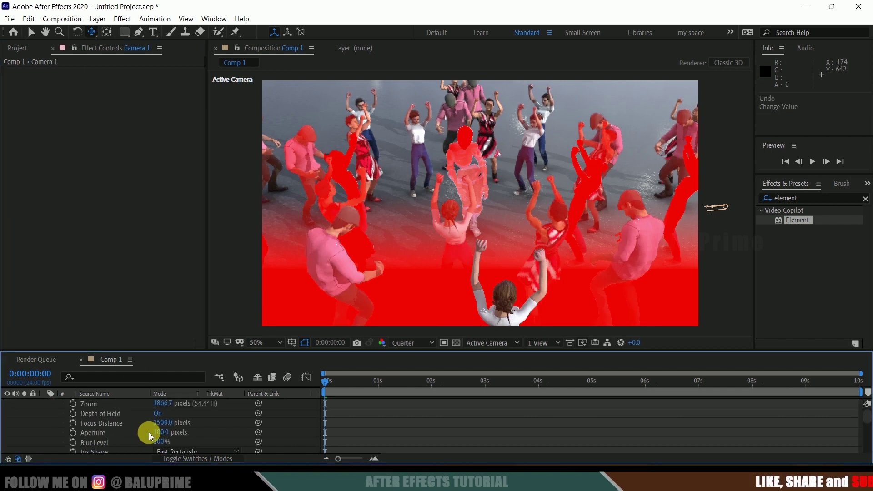
drag(158, 423, 474, 174)
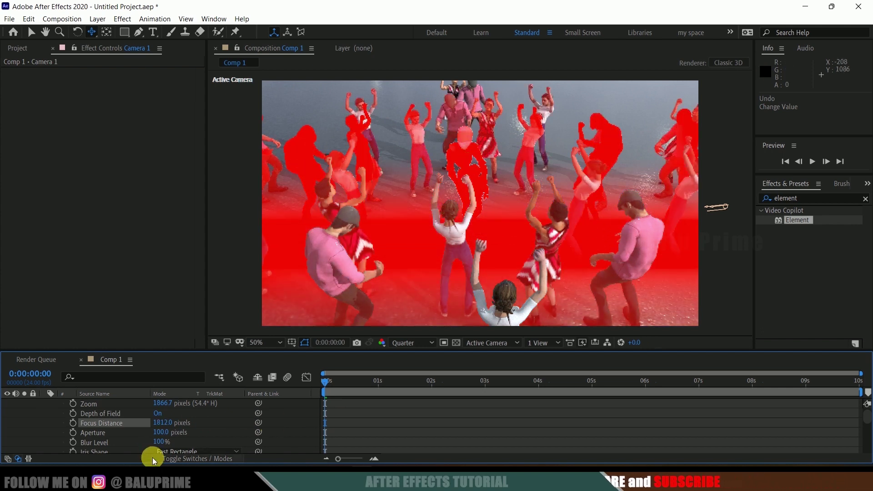
mouse_move(170, 424)
mouse_down()
mouse_move(250, 414)
mouse_move(185, 424)
mouse_up()
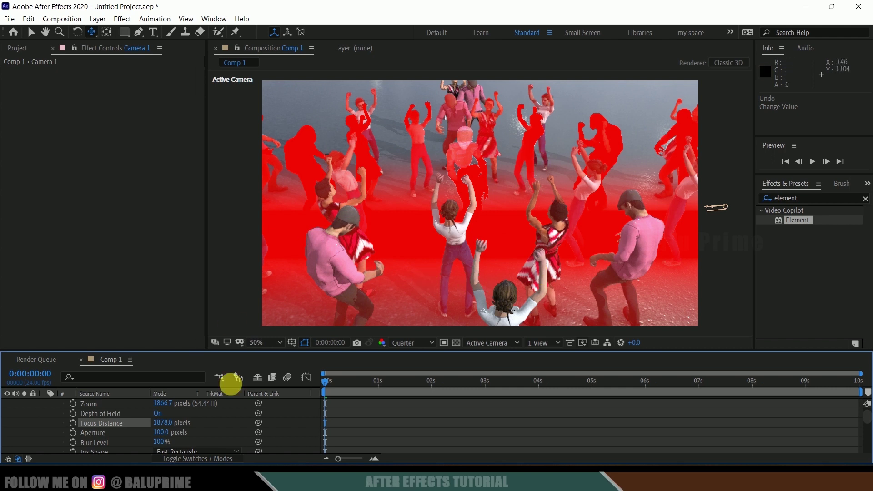
click(465, 243)
Switch the element layer's DOF Mode back to Pixel Blur
scroll(166, 422, down, 5)
scroll(138, 423, up, 3)
click(134, 432)
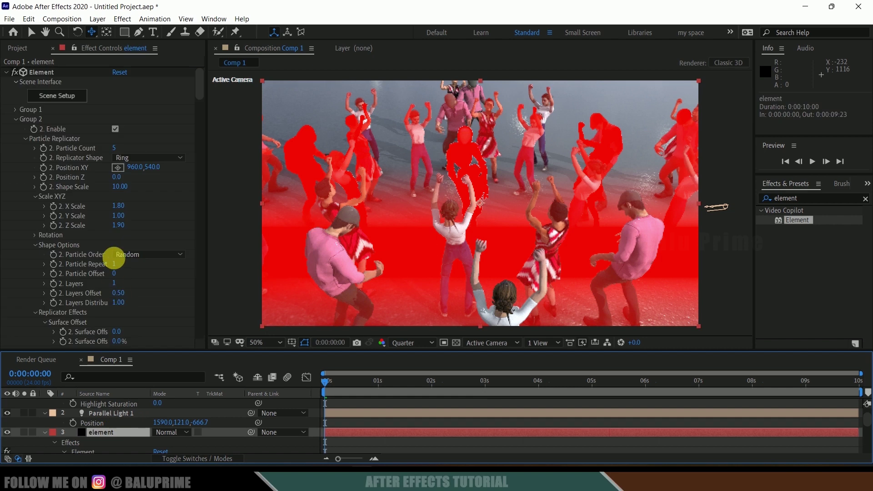
scroll(72, 272, down, 12)
scroll(80, 280, down, 20)
scroll(78, 273, down, 10)
scroll(64, 250, down, 10)
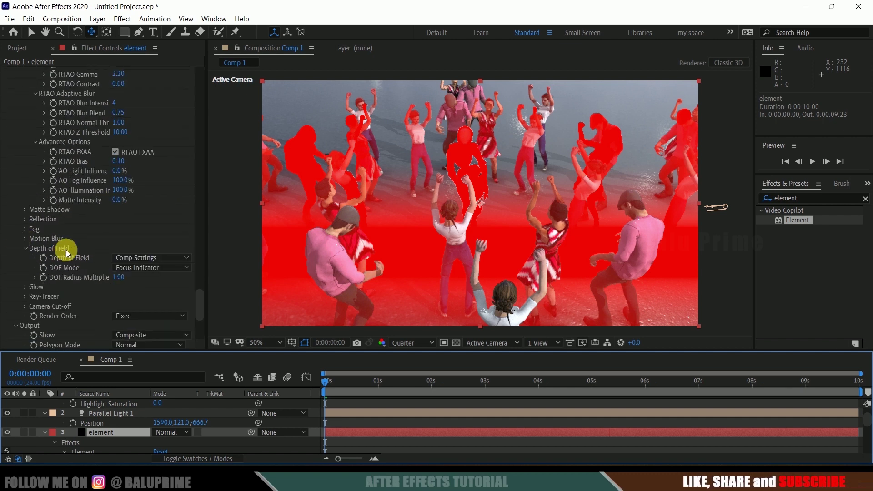
click(136, 267)
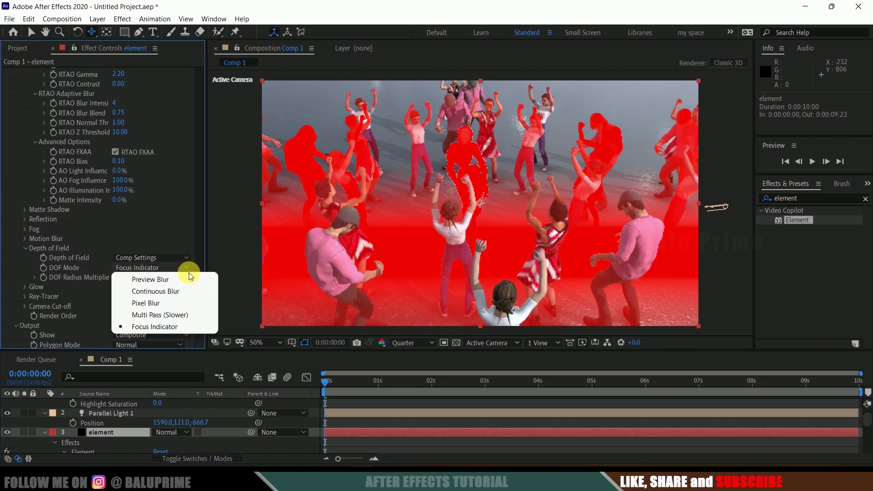
click(147, 304)
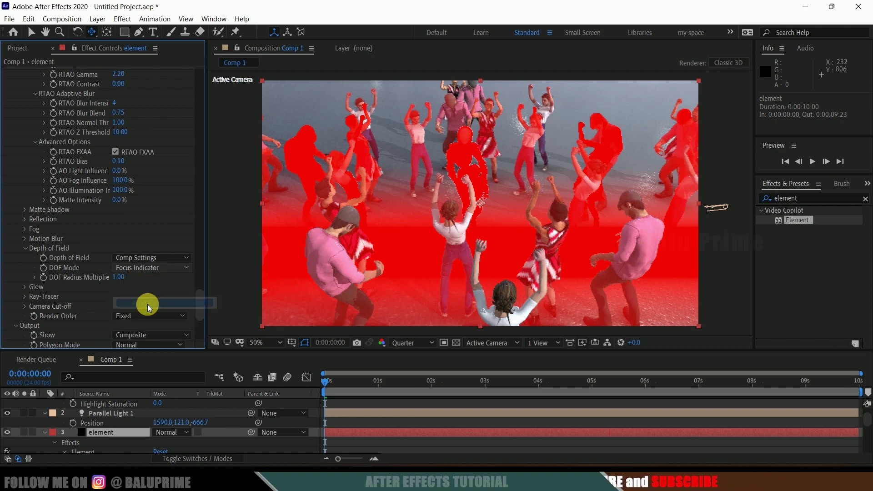